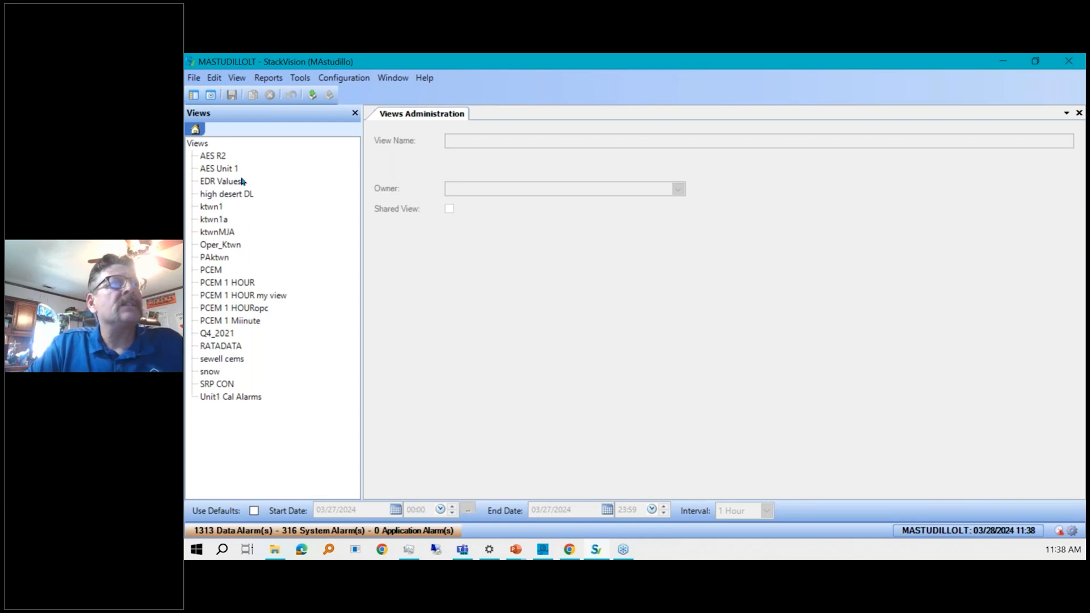
Delete the PAktwn view from the views list.
click(244, 294)
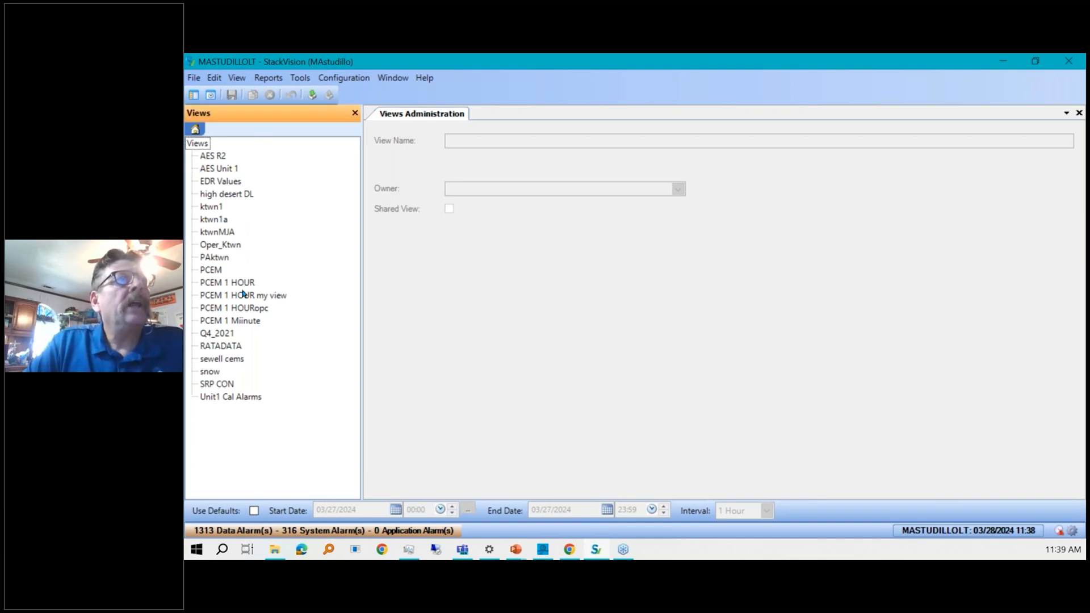
click(216, 259)
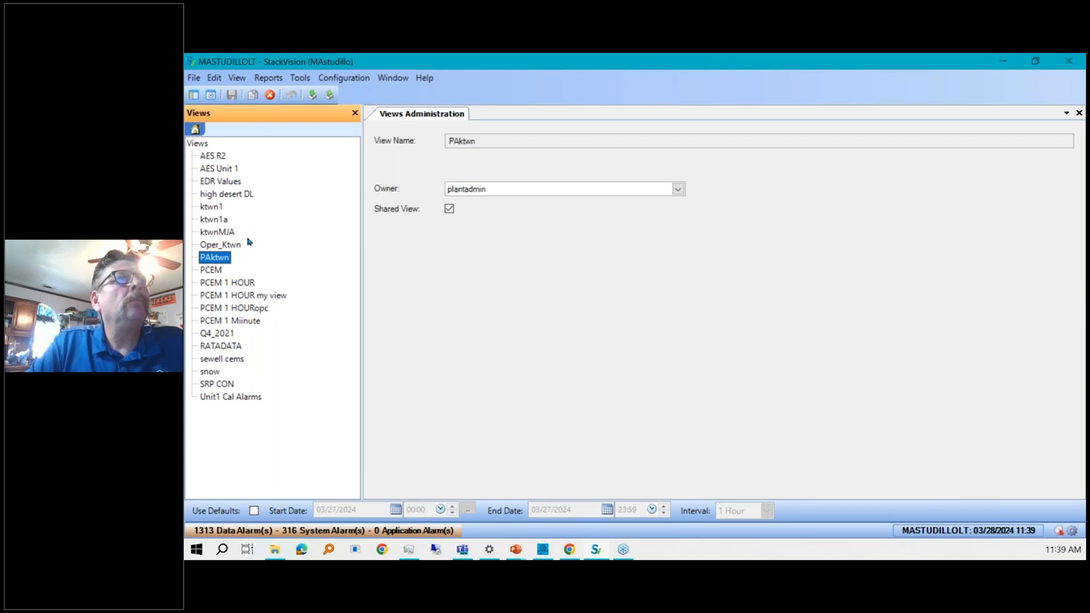
click(501, 188)
click(501, 188)
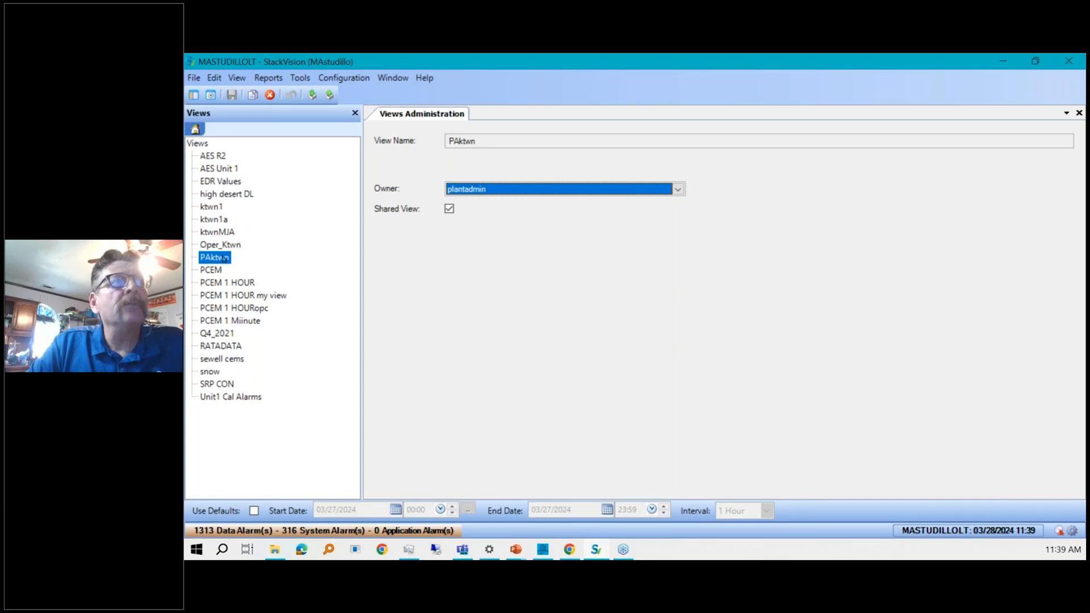
right_click(270, 97)
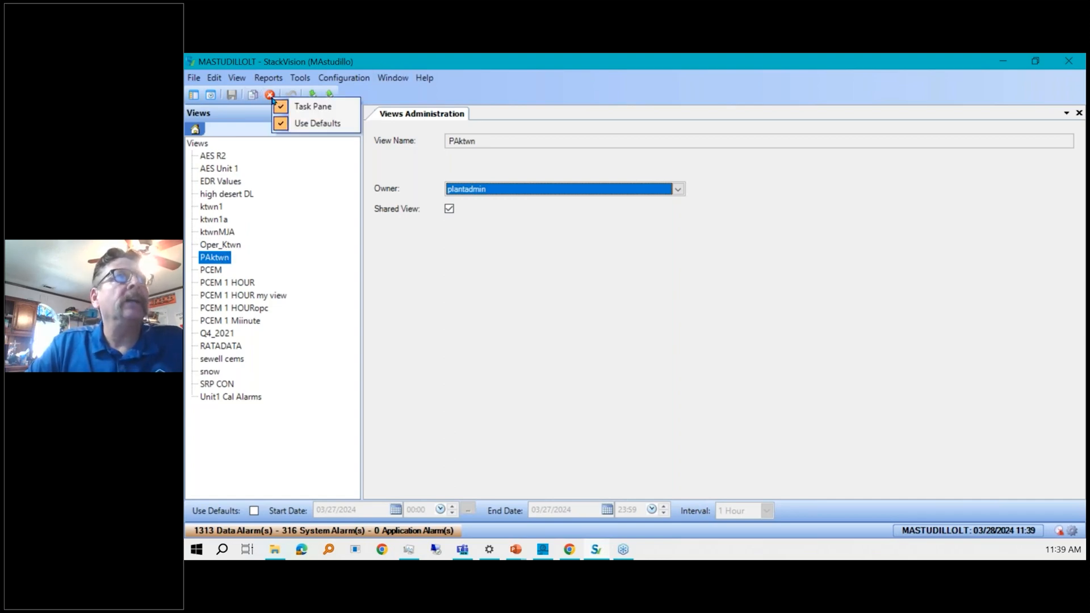
right_click(266, 92)
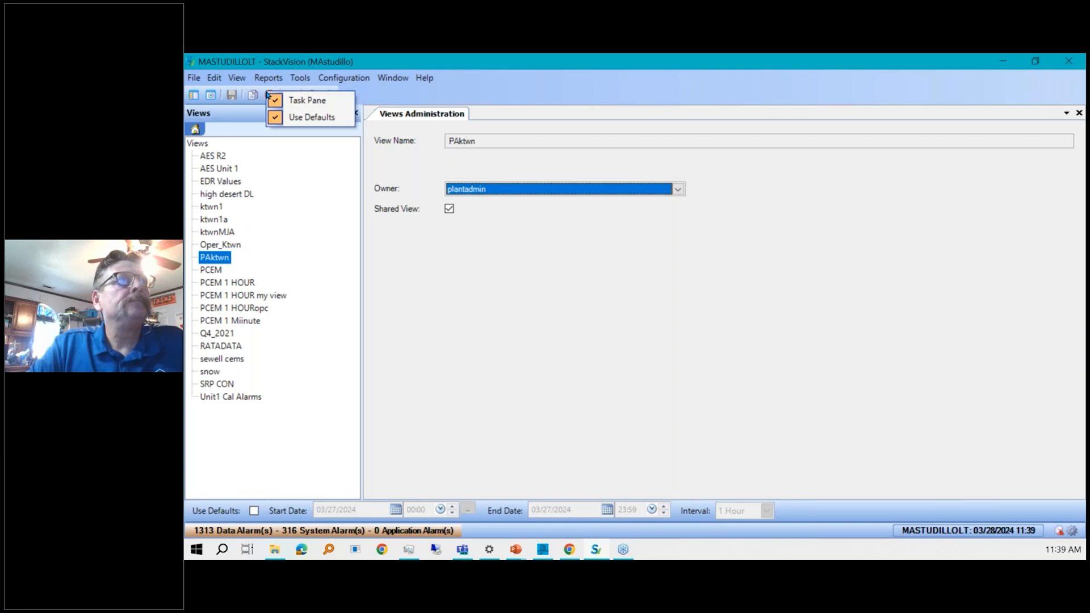
click(390, 97)
click(270, 97)
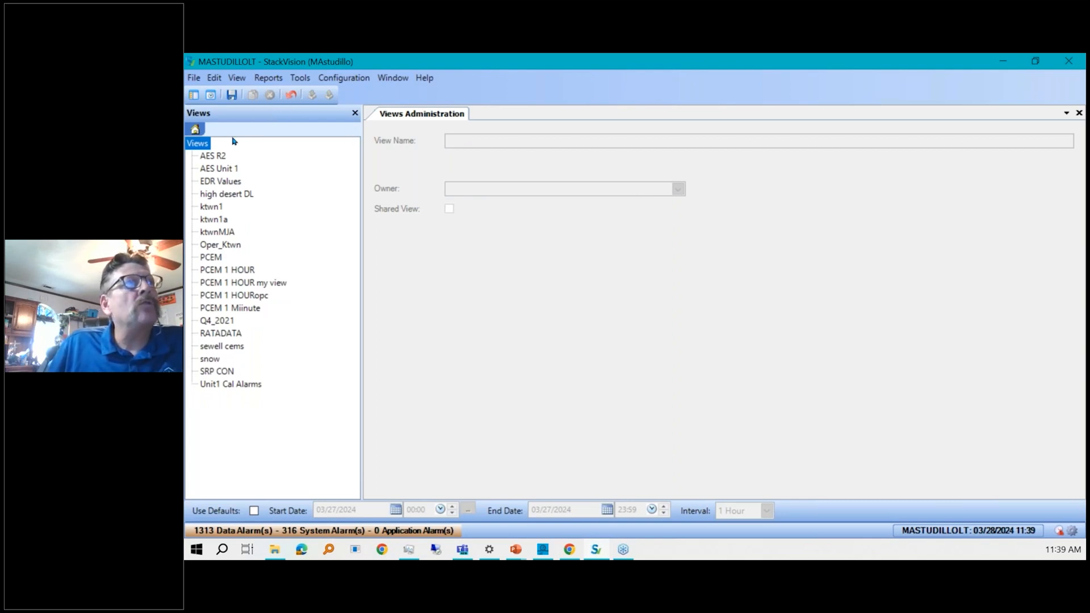
Browse several views' owner and shared settings, save the view administration changes, and close Views Administration.
click(224, 168)
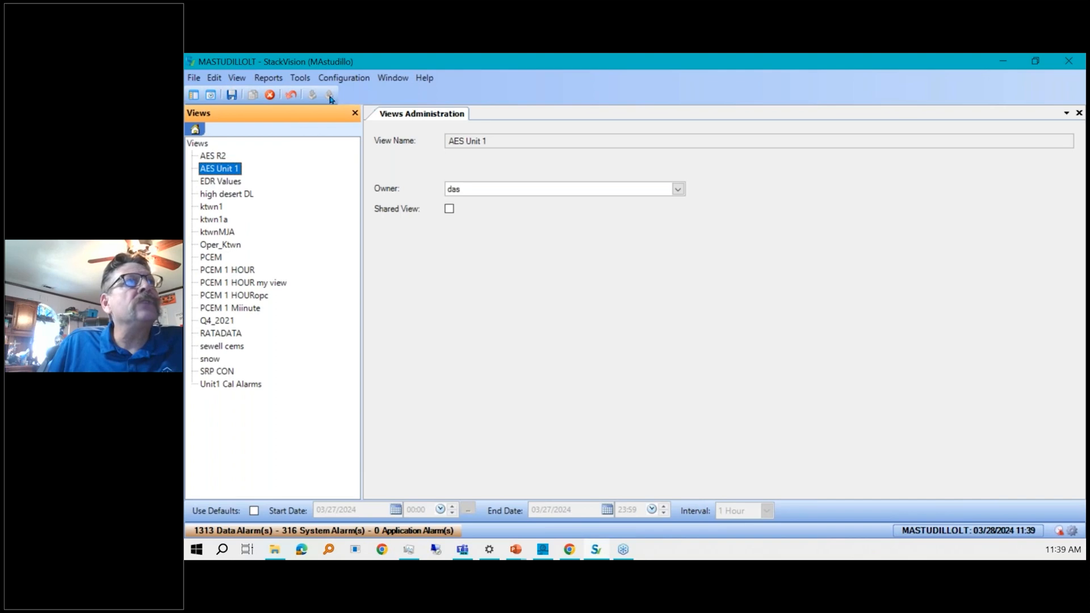
click(218, 157)
click(221, 281)
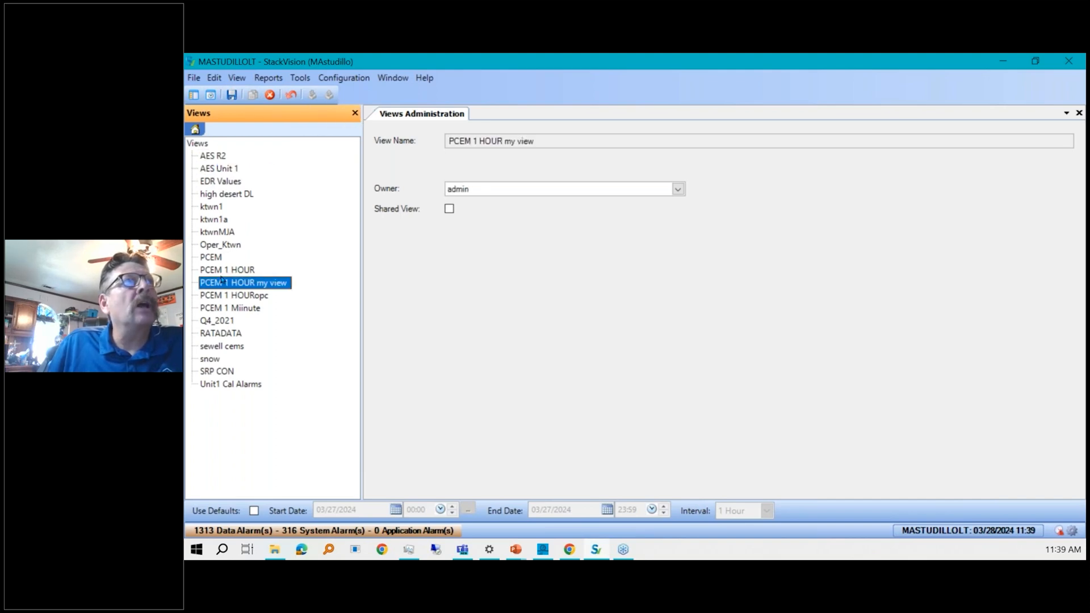
click(222, 270)
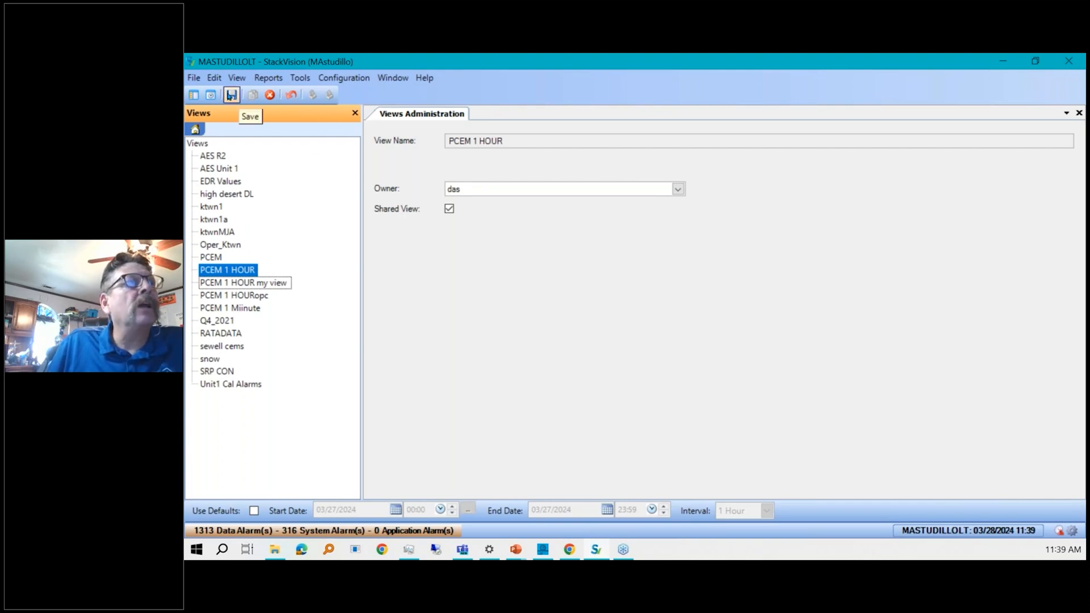
click(229, 96)
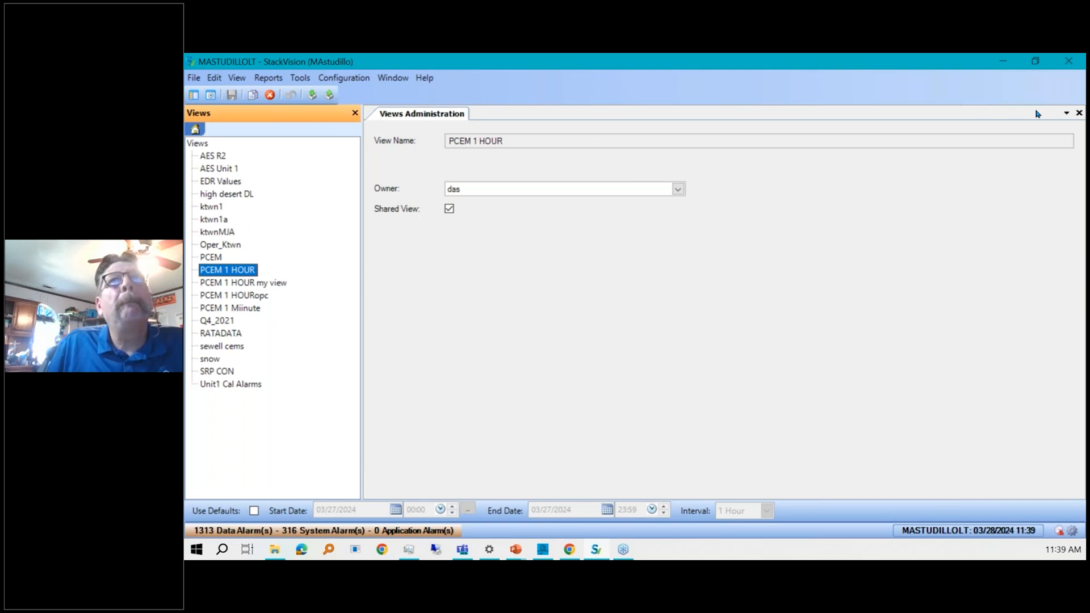
click(1079, 113)
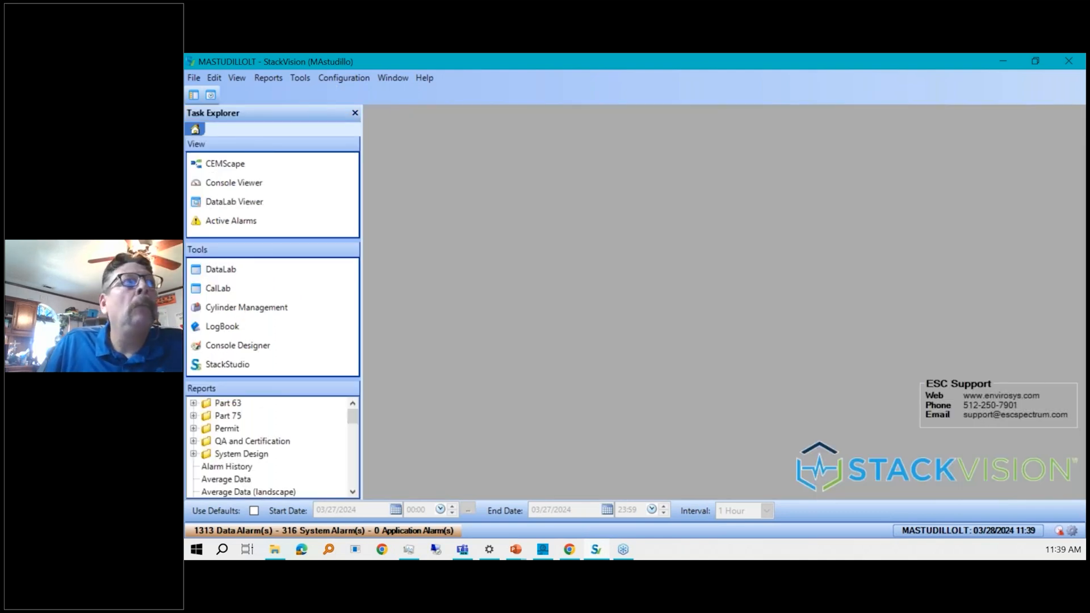
Open CEMScape and go to the KTWN.UNIT1.CO2 parameter.
click(244, 163)
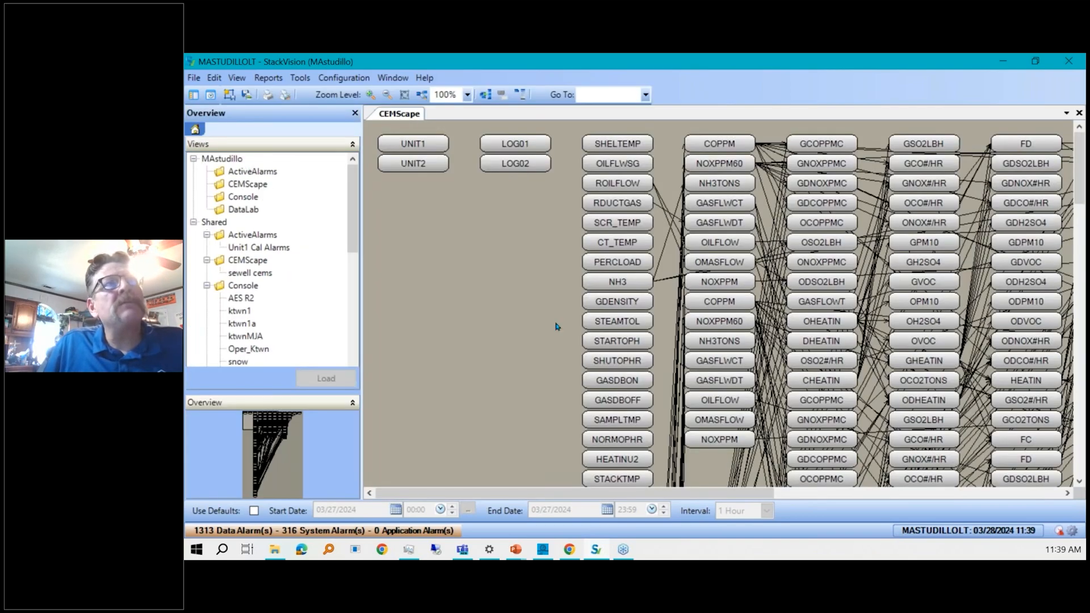
click(646, 95)
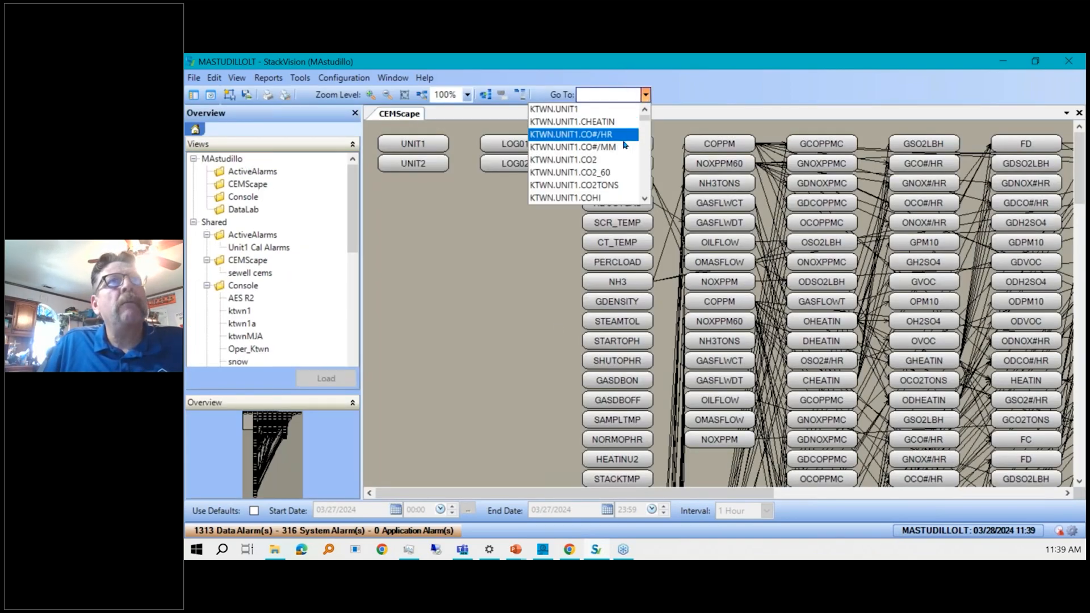
click(613, 161)
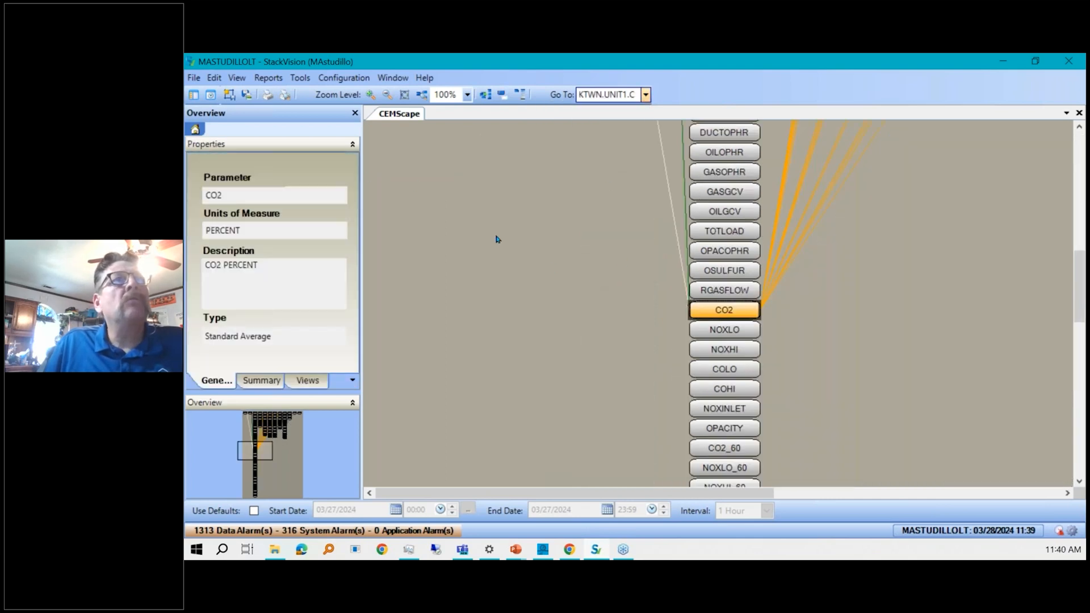
Open CO2 in a new CEMScape window and move the CO2 node just below UNIT1.
right_click(539, 255)
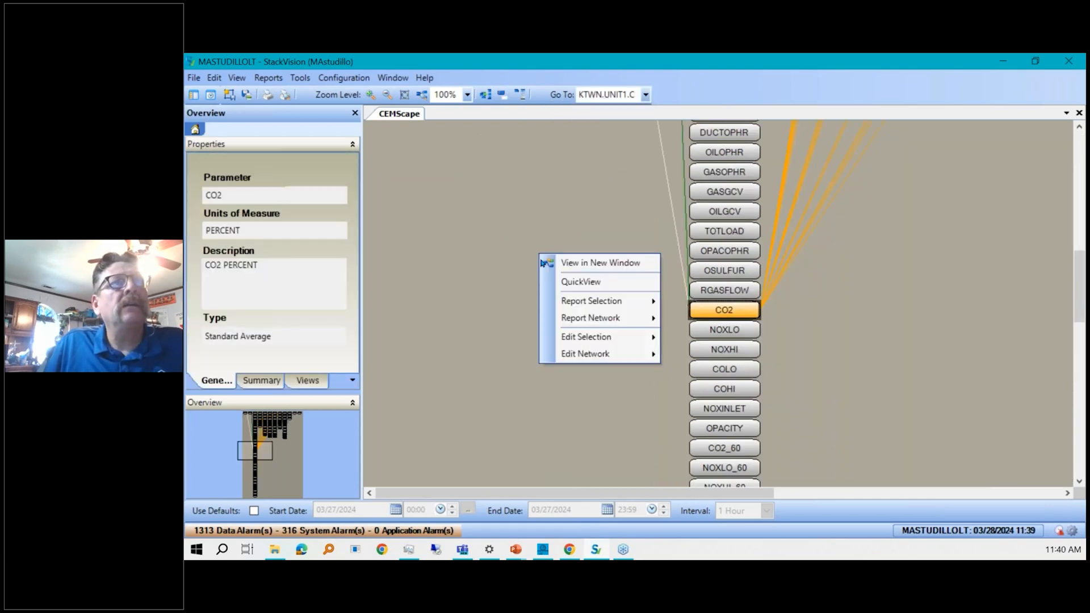
click(590, 263)
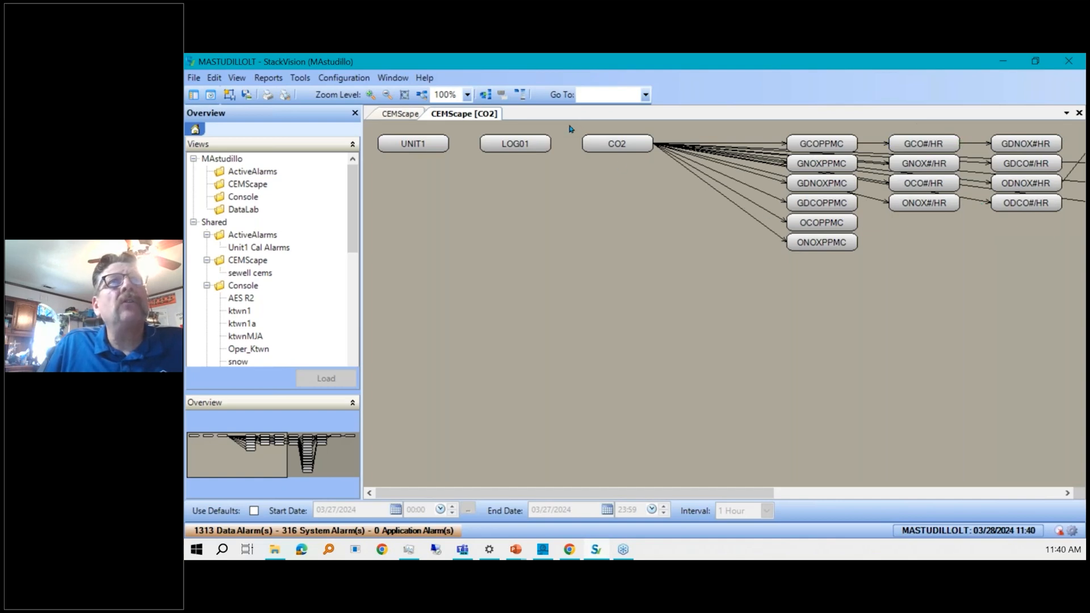
click(620, 142)
drag(617, 138, 442, 179)
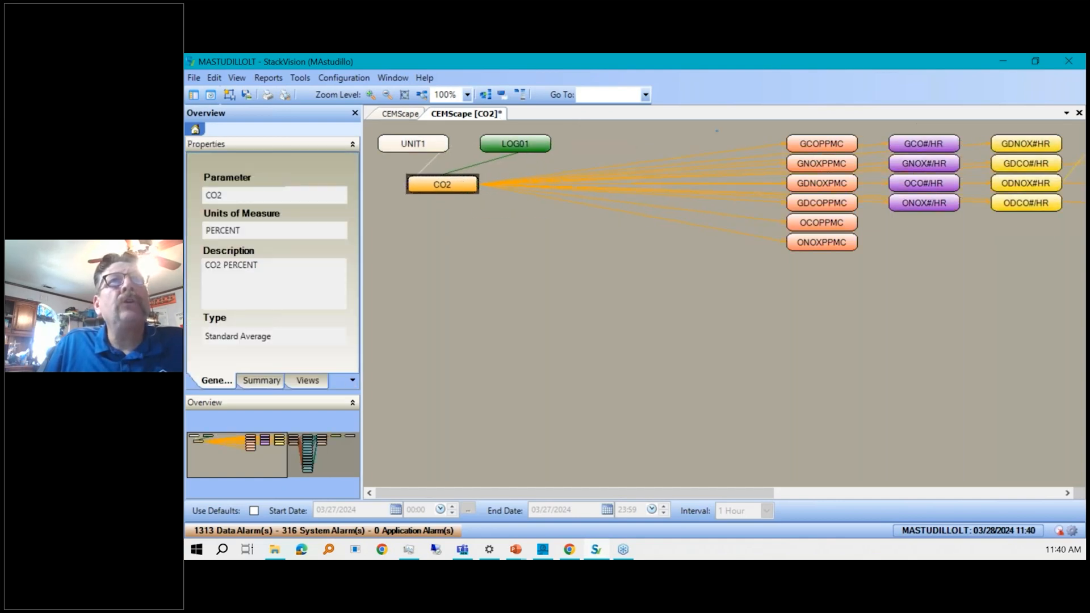
Select the downstream node groups and move them left into columns beneath the CO2 node.
drag(716, 130, 1081, 264)
drag(1038, 165, 637, 265)
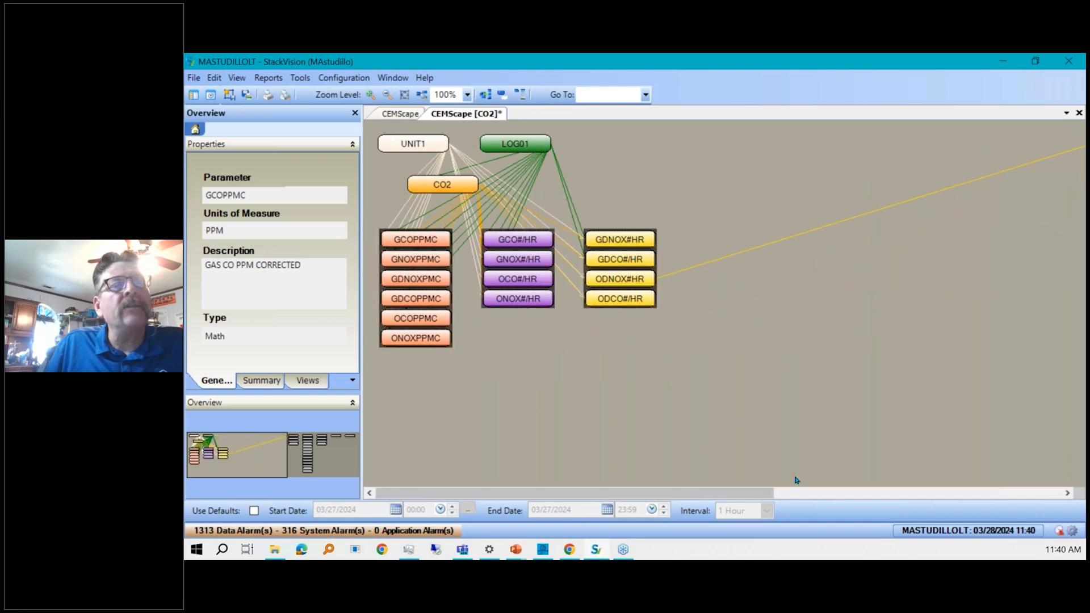
drag(749, 494, 1012, 473)
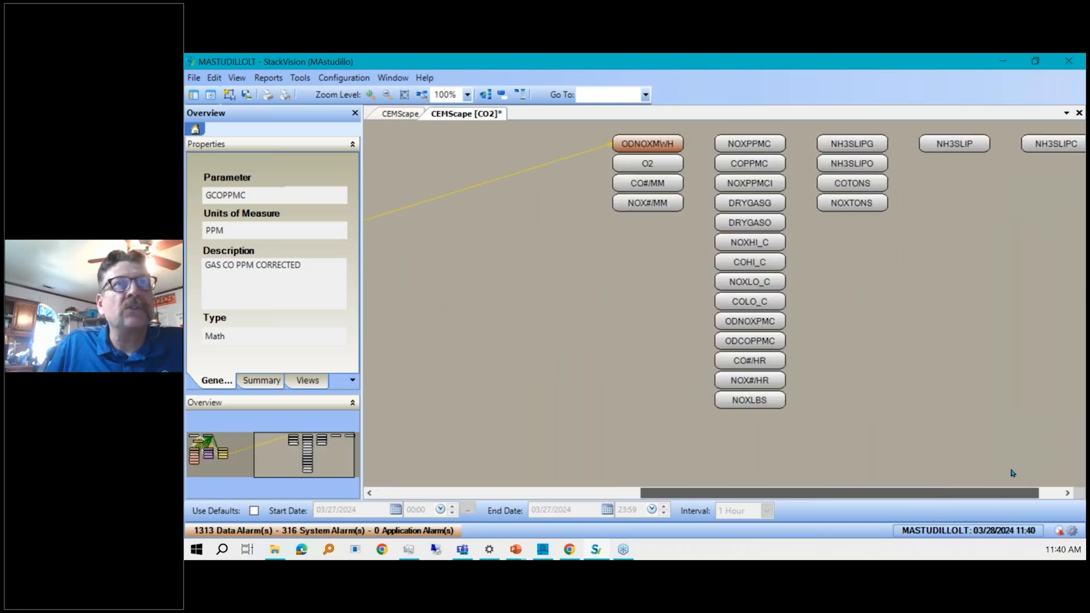
drag(662, 126, 767, 438)
drag(722, 258, 407, 272)
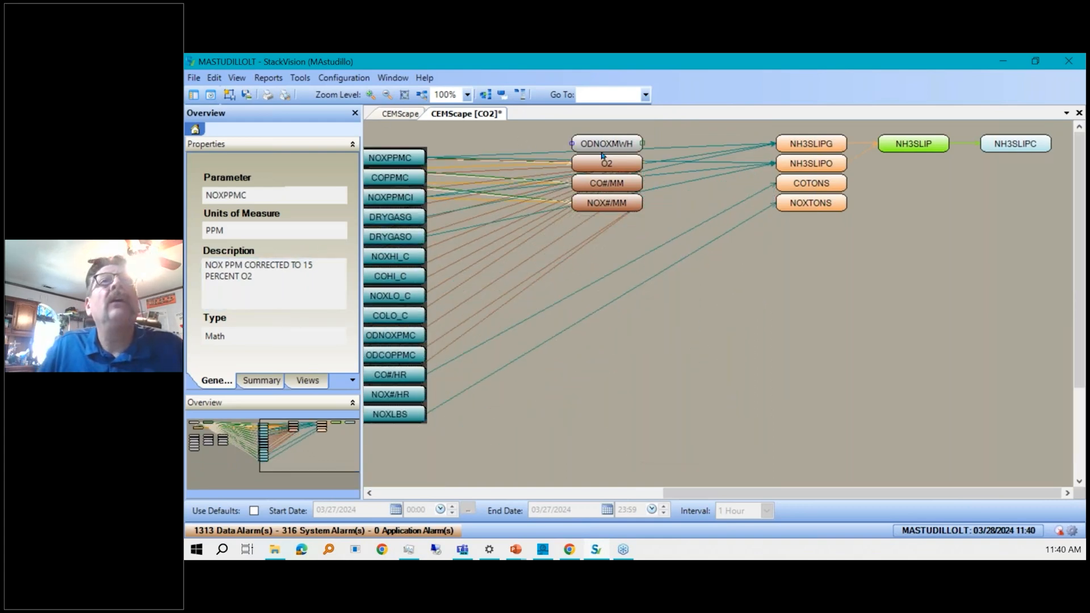
Select the ODNOXMWH, NOX#/MM and NH3SLIPG nodes and move them lower in the diagram.
click(843, 143)
click(625, 204)
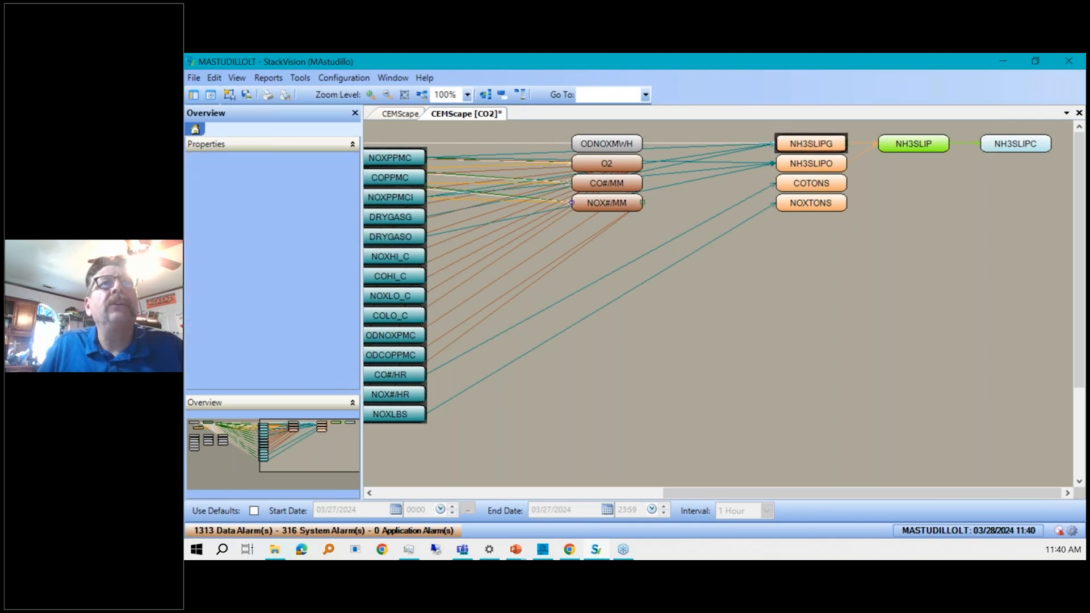
ctrl+click(609, 141)
drag(609, 140, 567, 276)
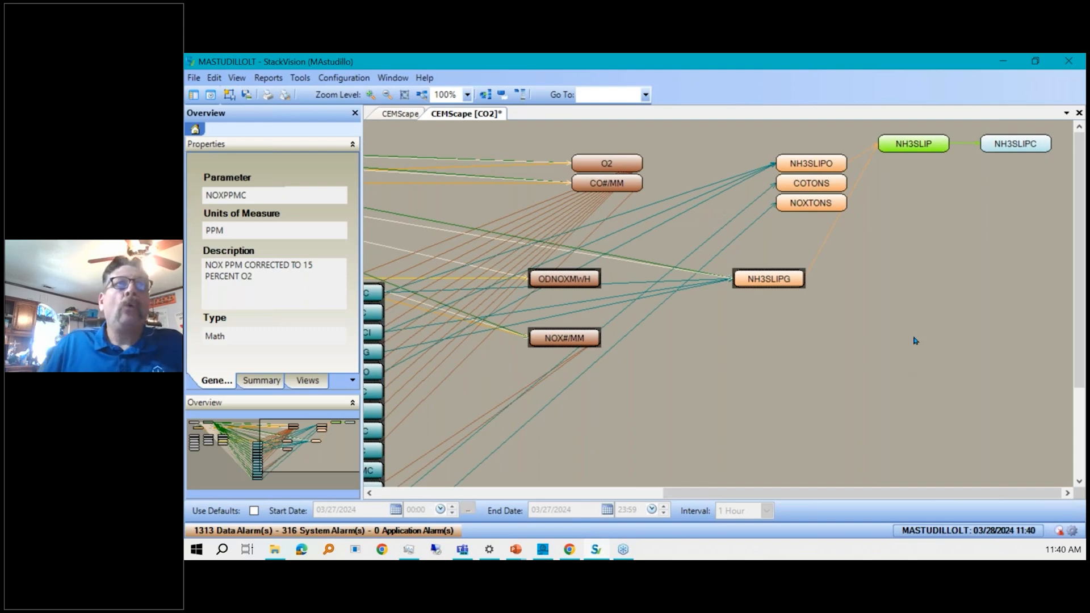
Save the diagram as a shared view named webinar.
click(199, 79)
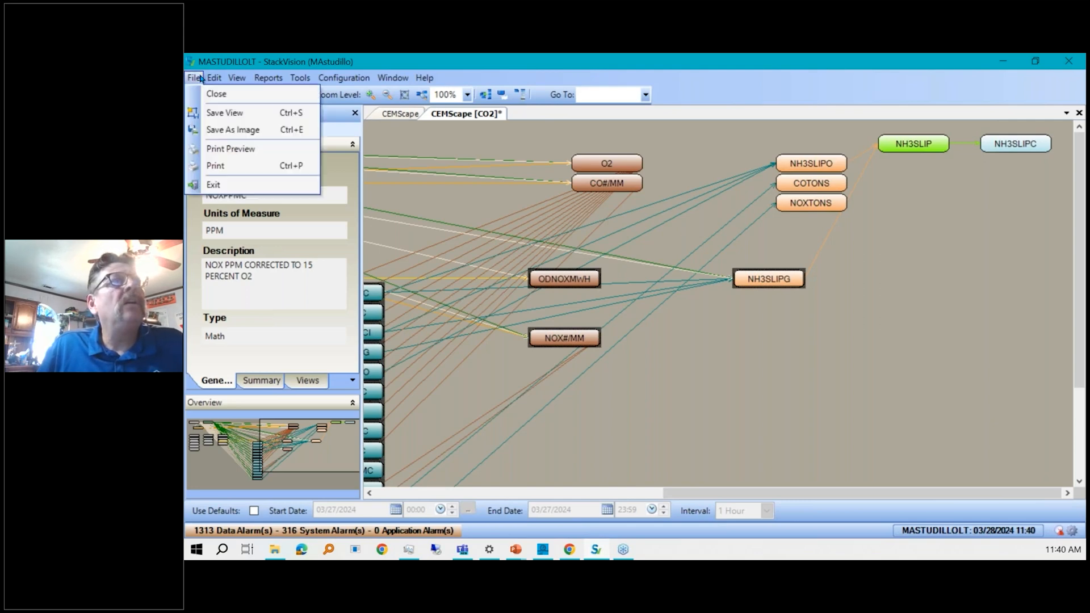
click(286, 116)
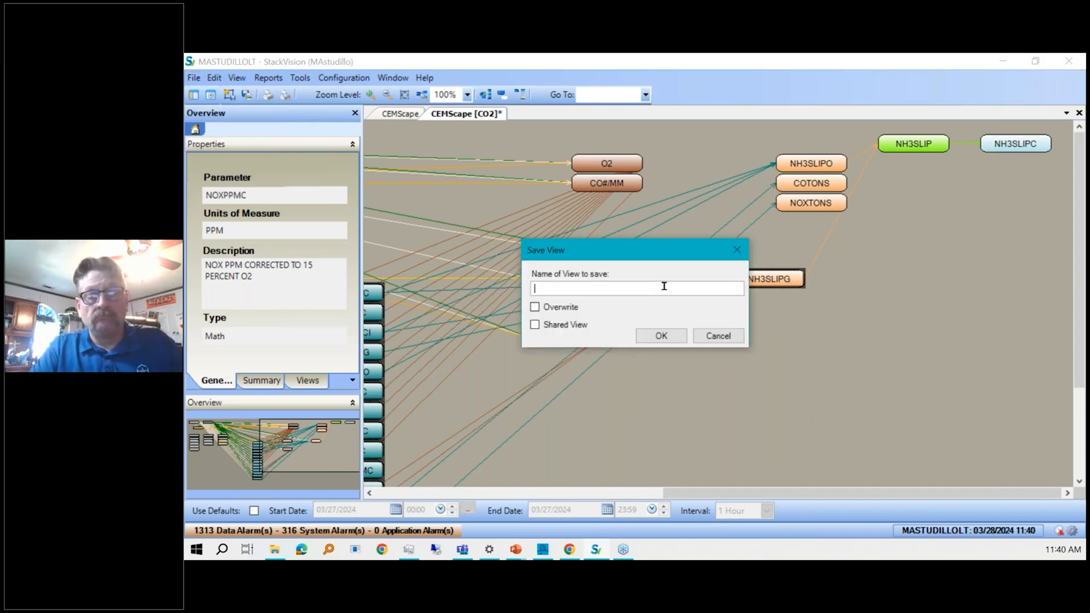
text(webinar)
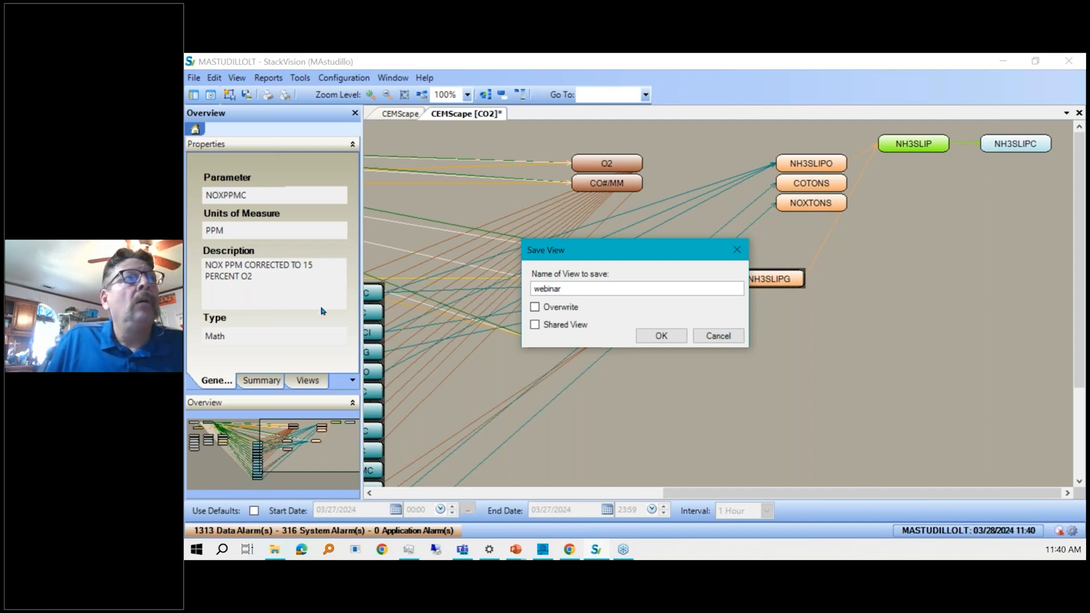
click(536, 325)
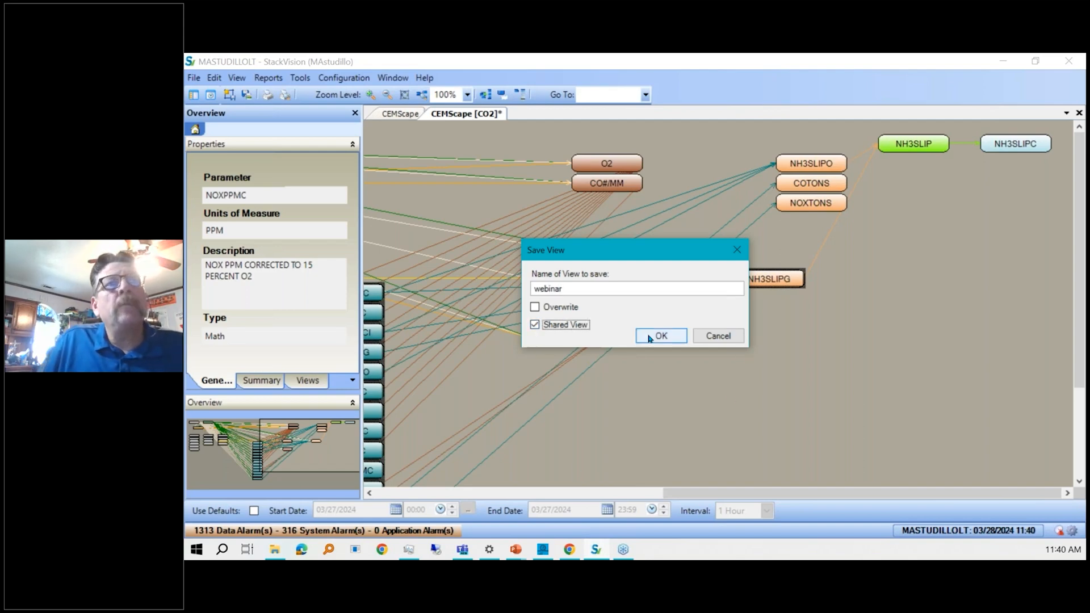
click(662, 336)
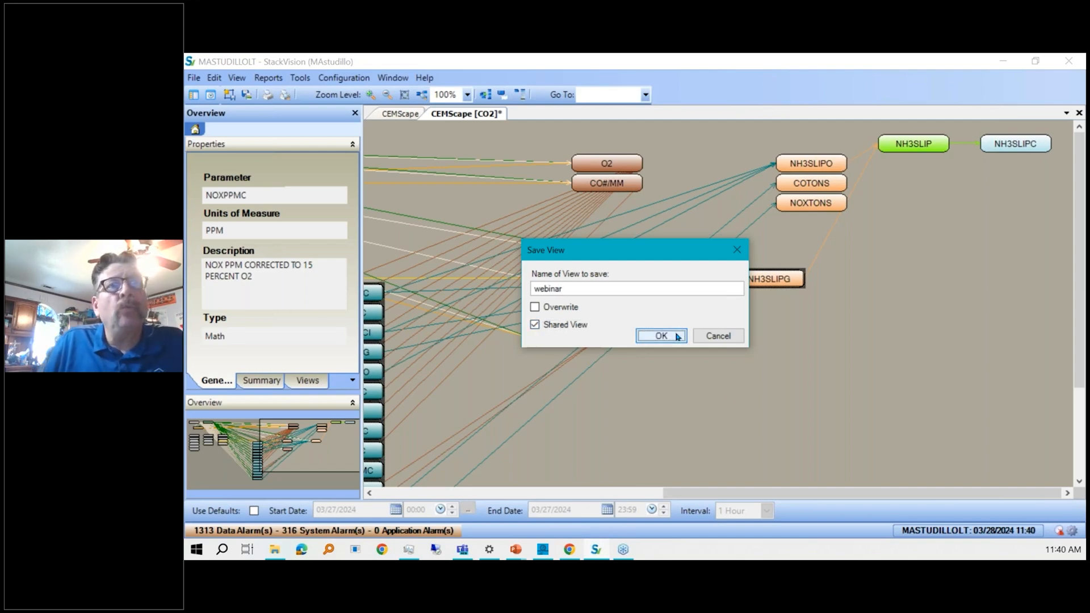
Close the CEMScape windows, reopen CEMScape and load the shared webinar view.
click(1078, 113)
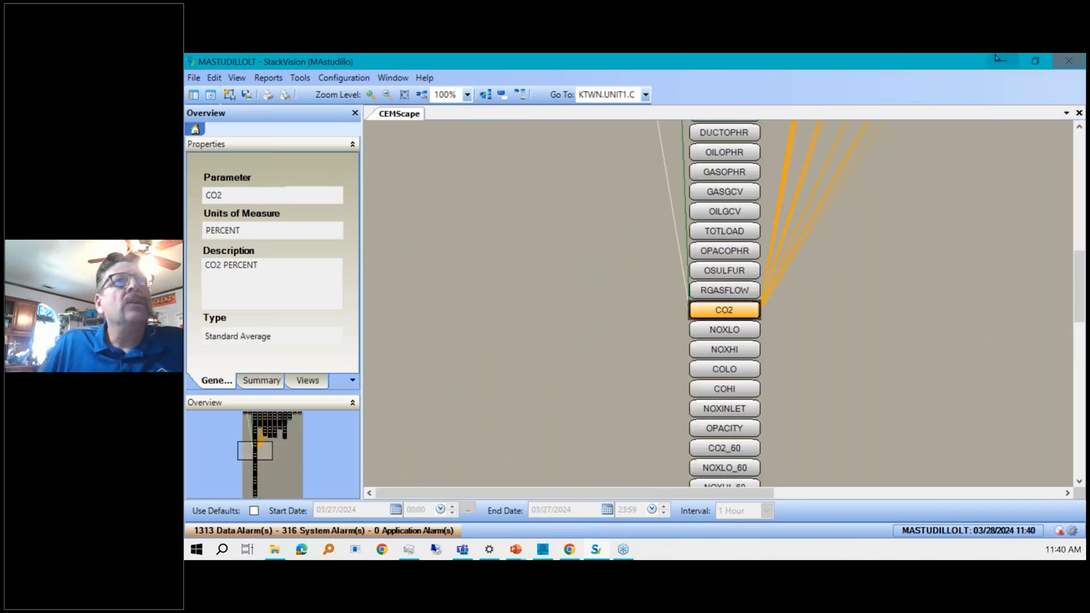
click(1078, 113)
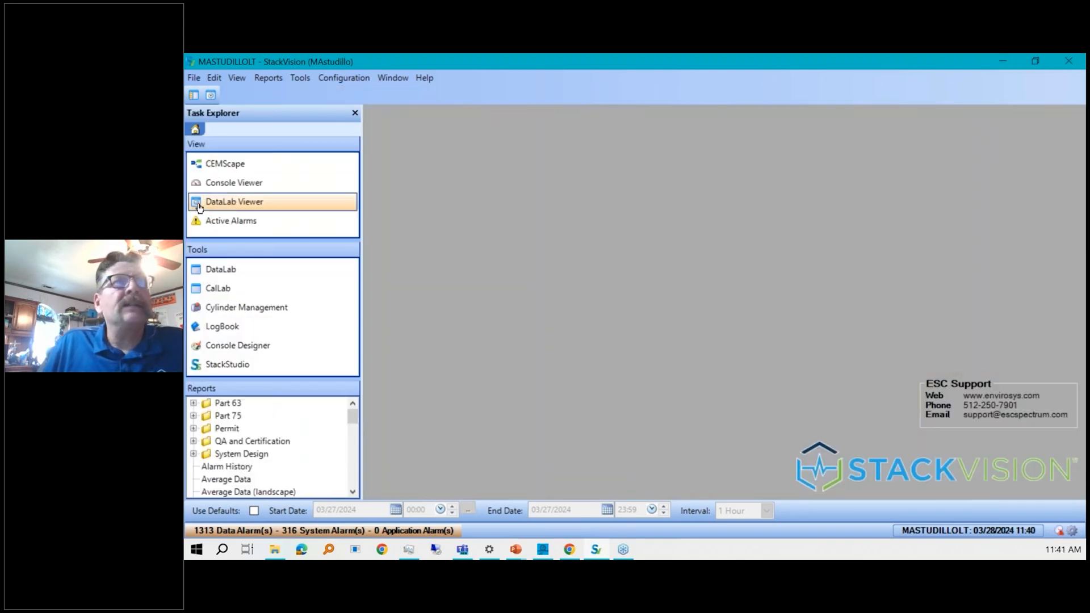
click(226, 164)
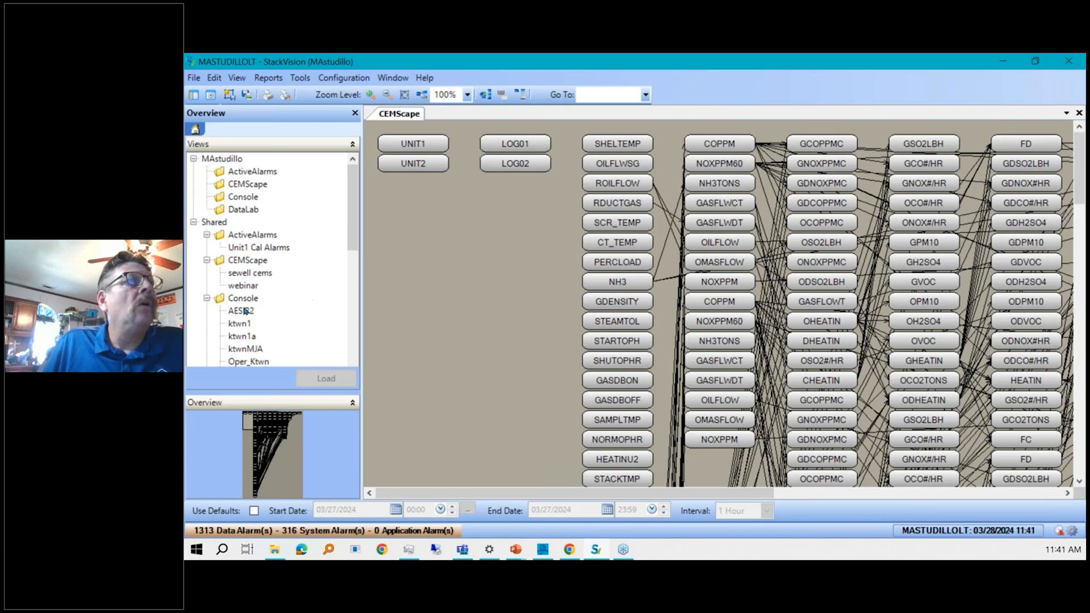
click(242, 287)
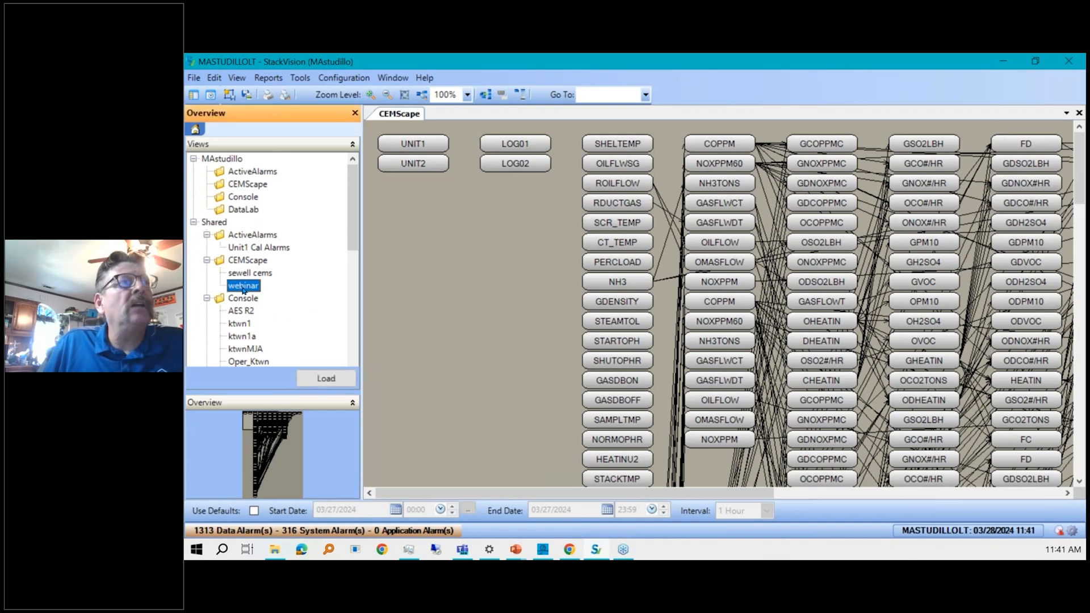
double_click(242, 287)
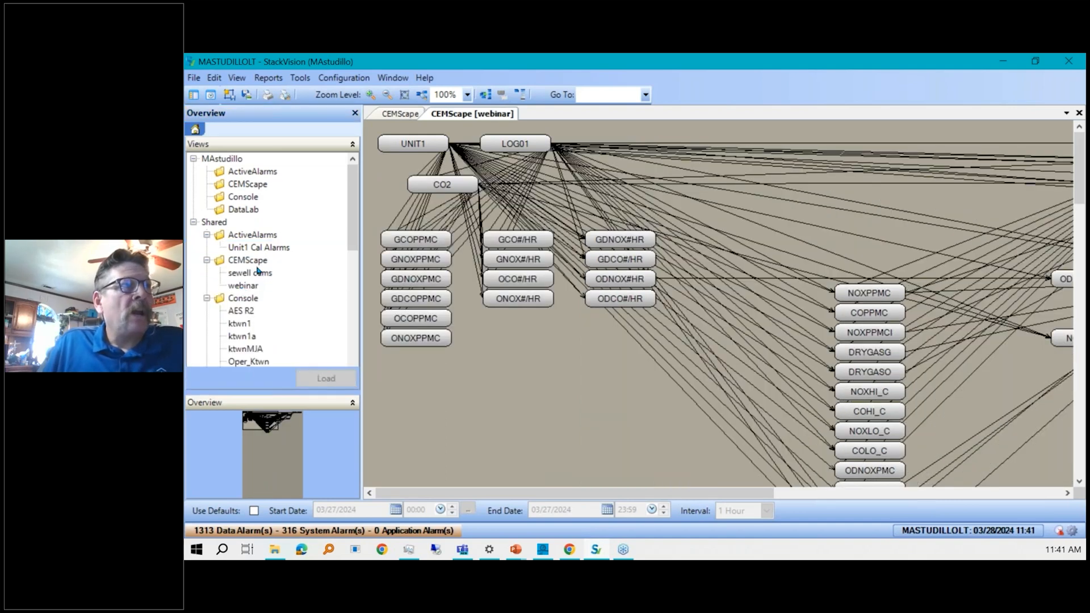
Add a new folder under the shared CEMScape views.
click(254, 265)
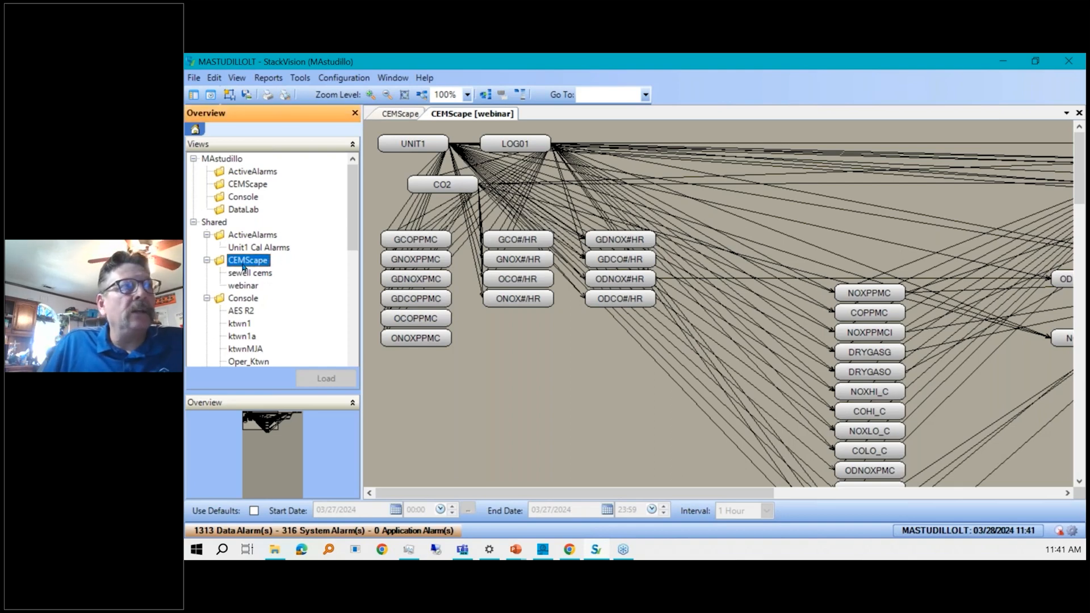
right_click(246, 263)
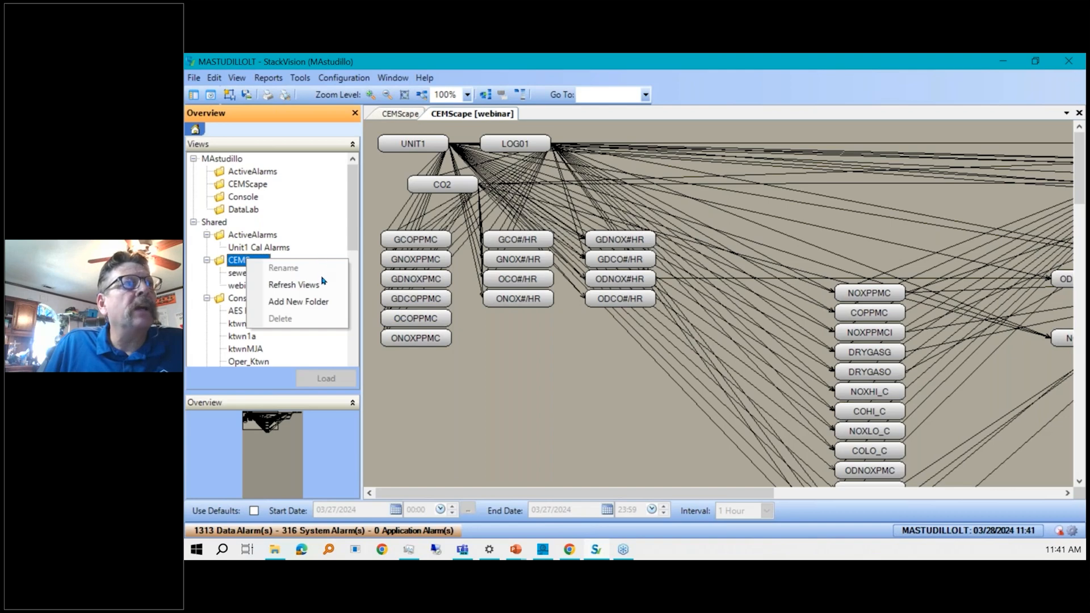
click(307, 302)
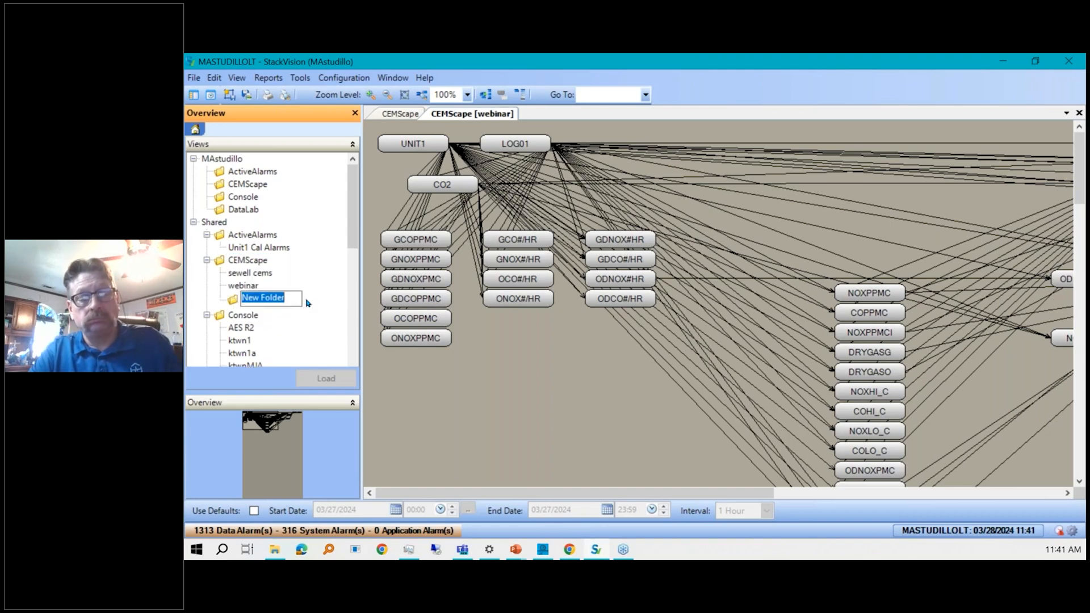
Name the new folder Webinar and move the shared webinar view into it.
text(Webinar)
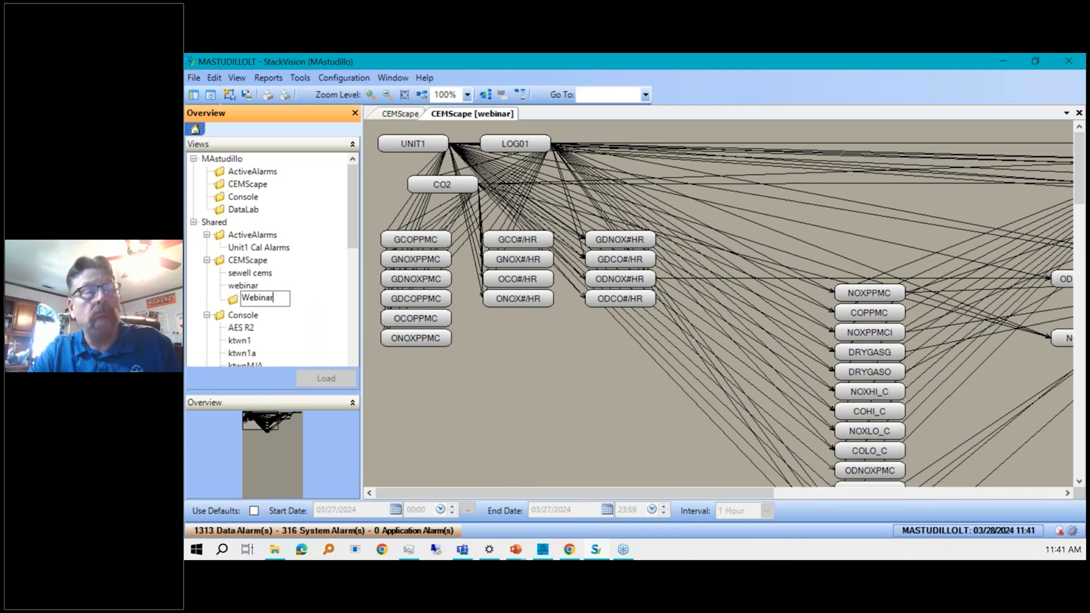
click(281, 277)
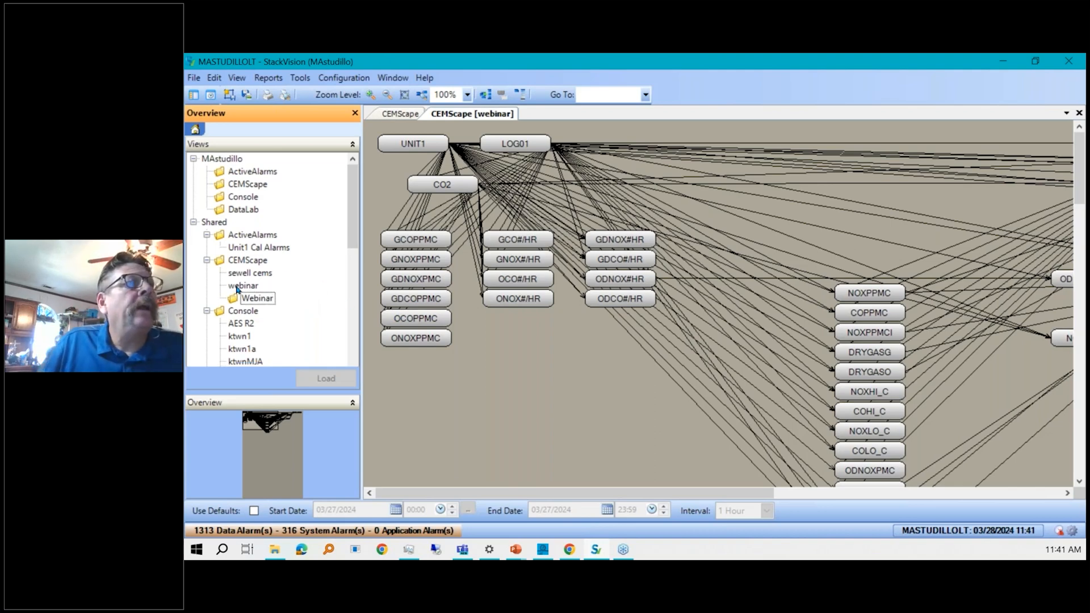
drag(236, 287, 255, 298)
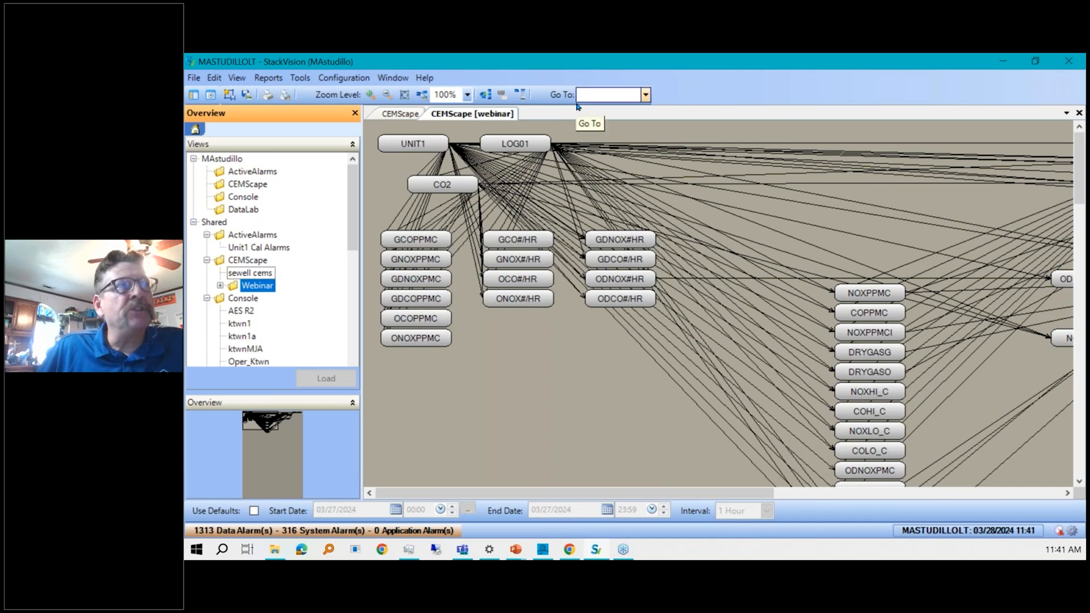
click(426, 78)
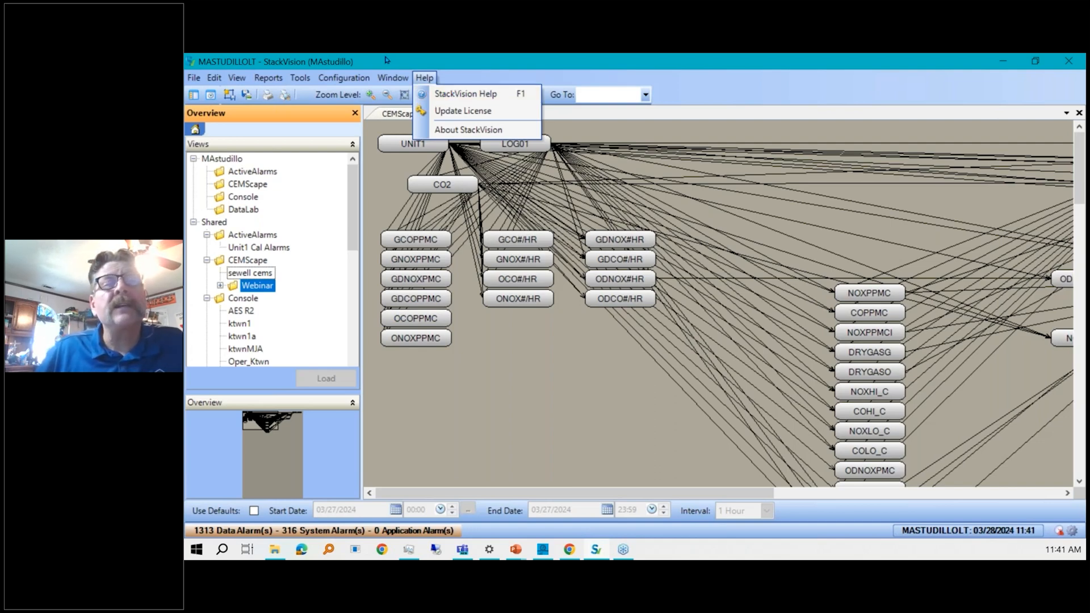
mouse_move(344, 78)
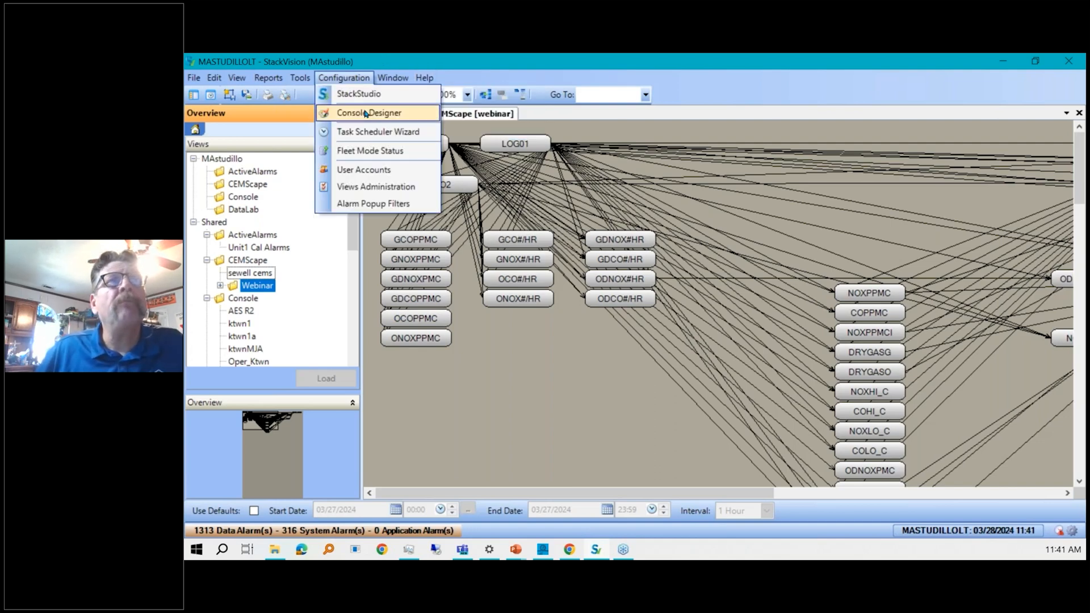
click(497, 420)
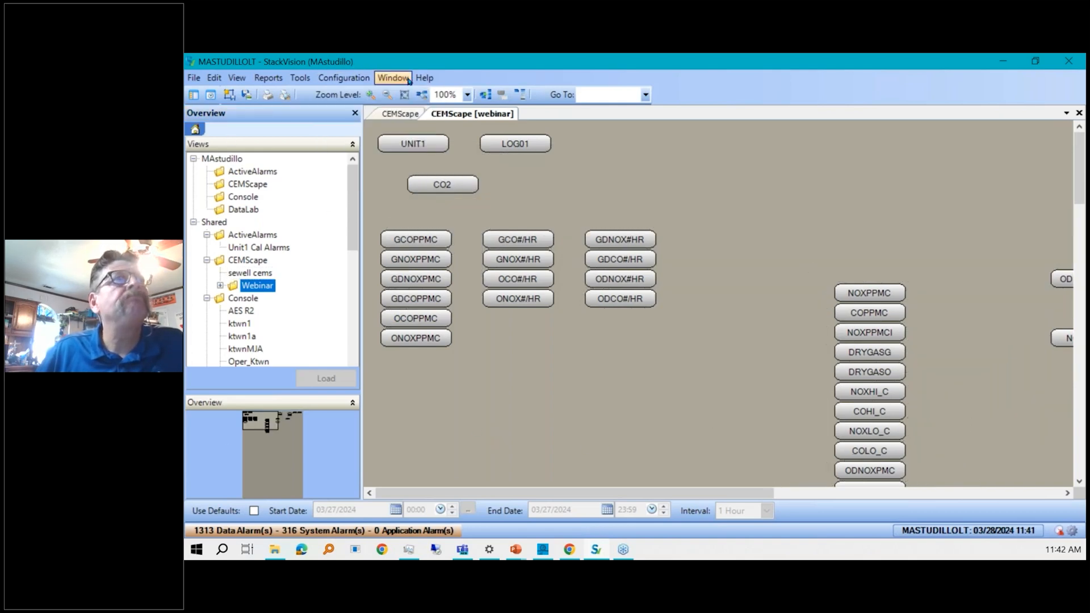
Open DataLab and select the PCEM 1 HOUR saved view in the selections list.
click(196, 129)
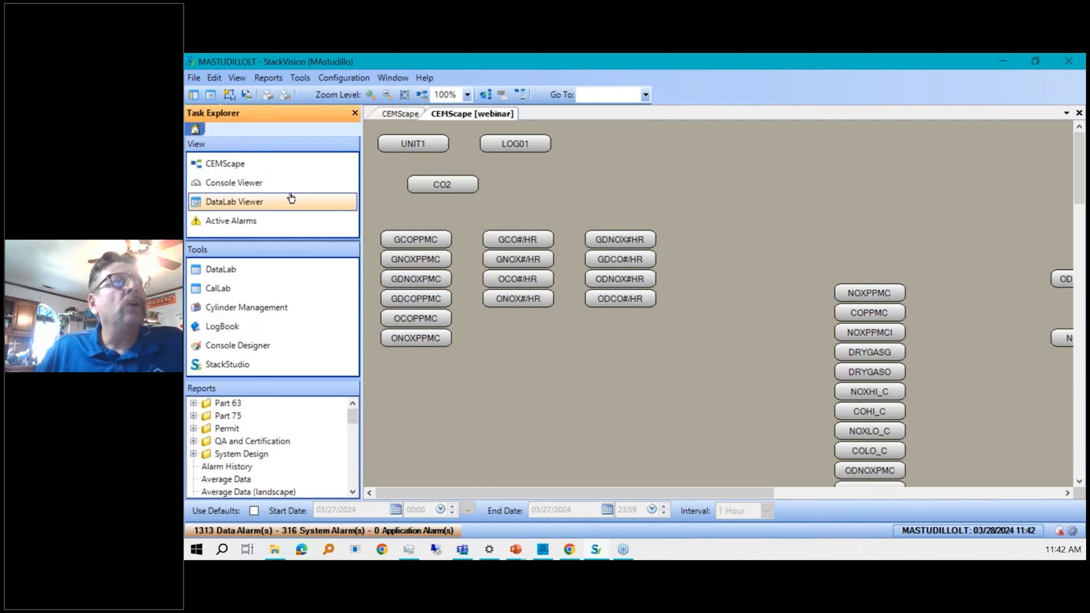
click(256, 274)
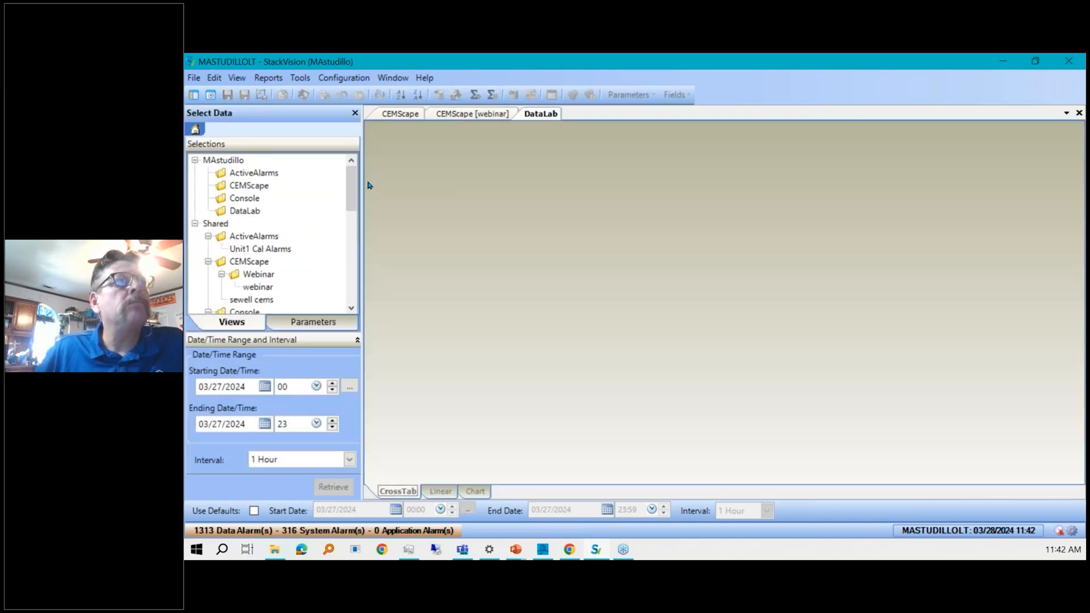
drag(352, 177, 349, 218)
mouse_move(349, 243)
mouse_down()
mouse_move(350, 254)
mouse_move(350, 237)
mouse_up()
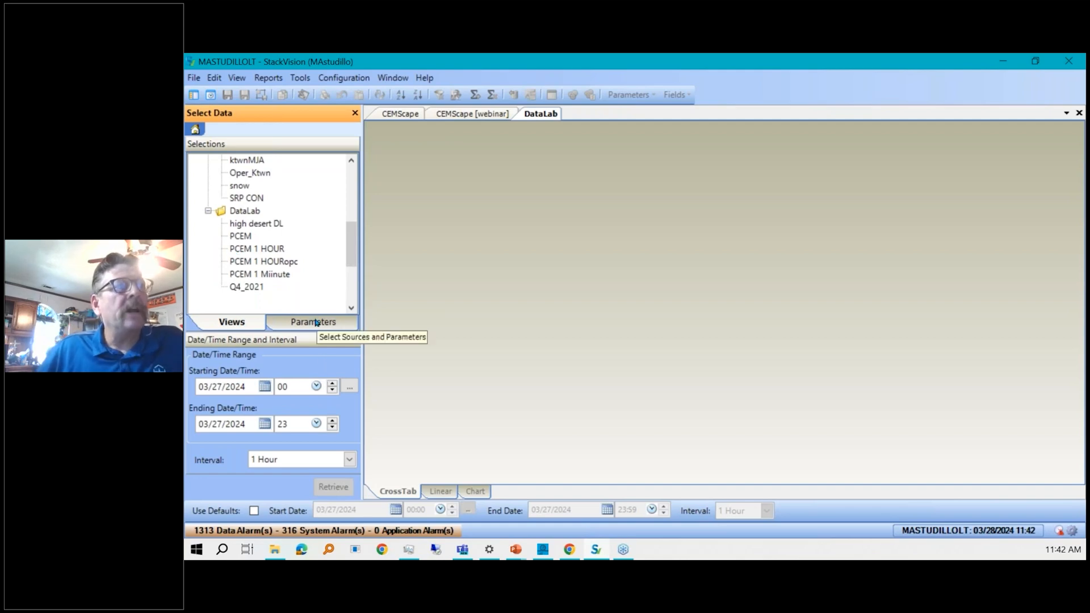
click(259, 249)
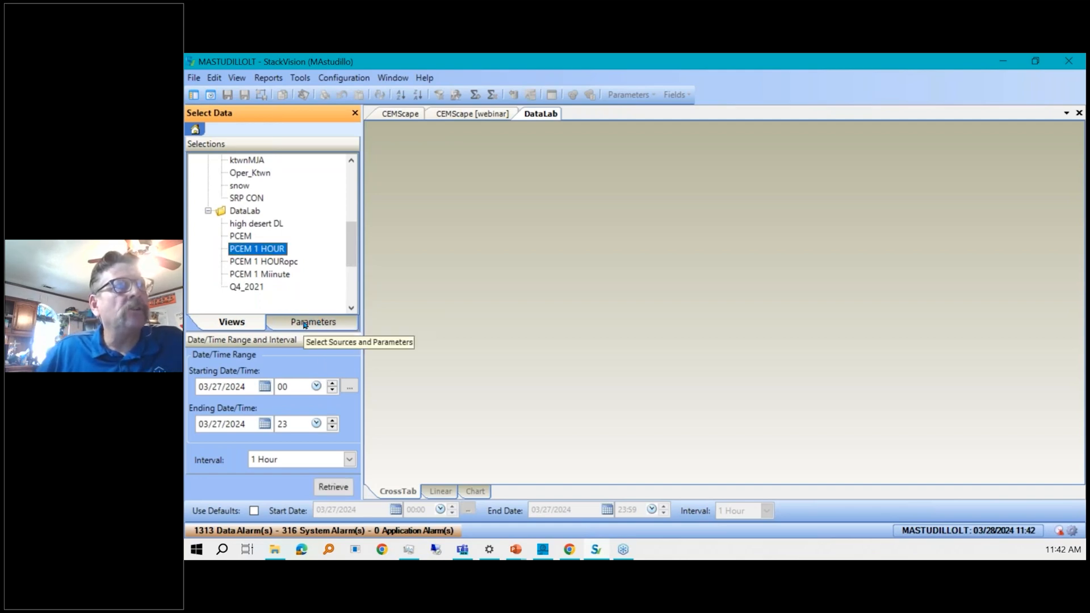
Check UNIT1 as the parameter source, browse the parameter list, and close the DataLab tab.
click(305, 325)
click(220, 186)
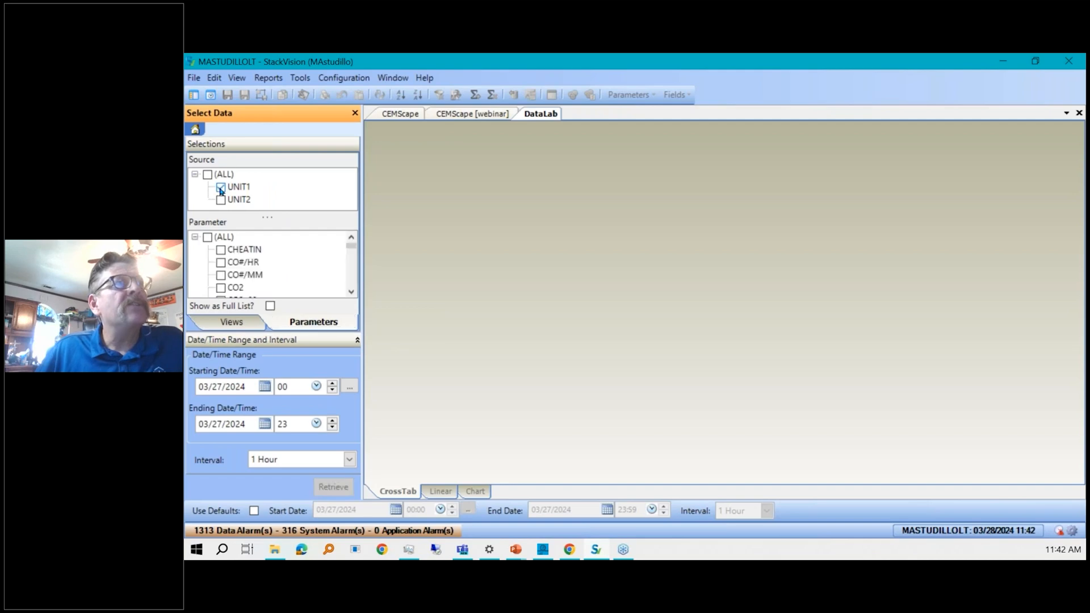
click(351, 291)
click(351, 292)
click(351, 292)
click(351, 292)
click(352, 292)
click(351, 292)
click(352, 292)
click(351, 291)
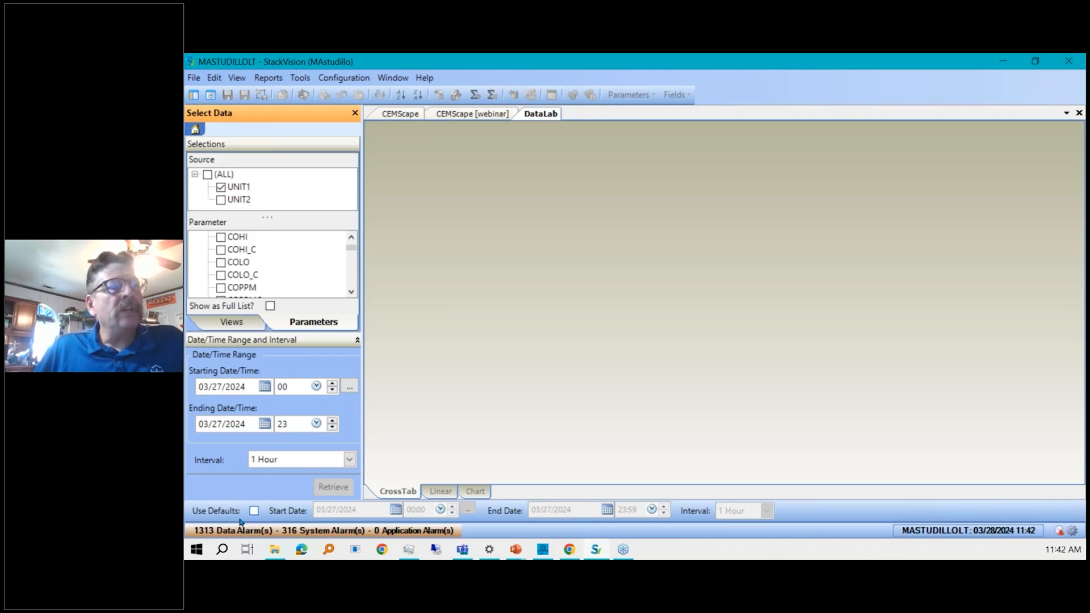
click(1078, 112)
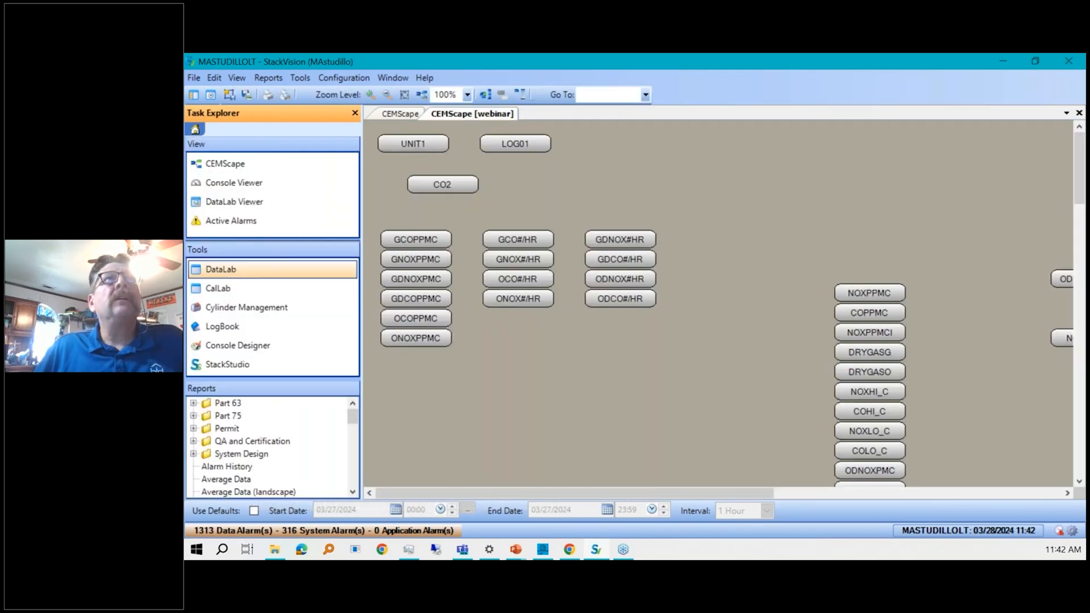
Turn on Use Defaults and set the default start date to 10/01/2022.
click(253, 511)
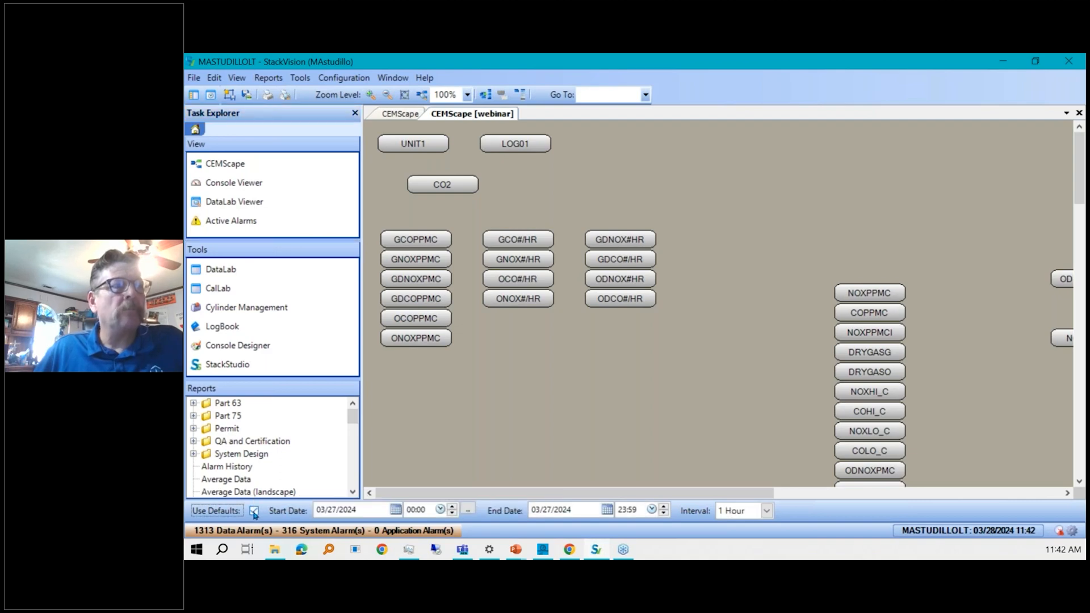
click(358, 513)
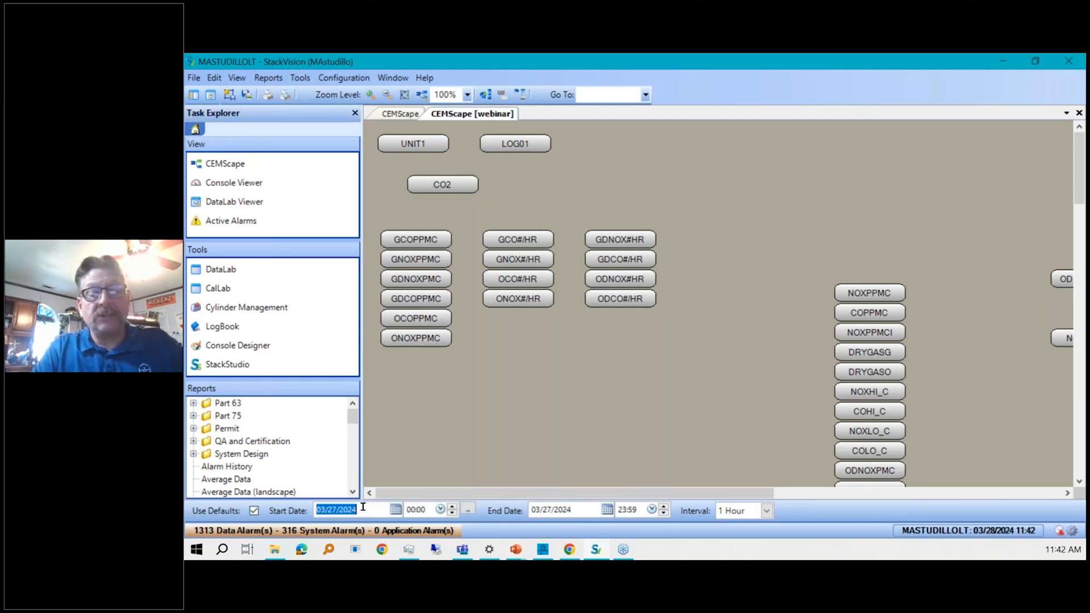
text(10/01/2)
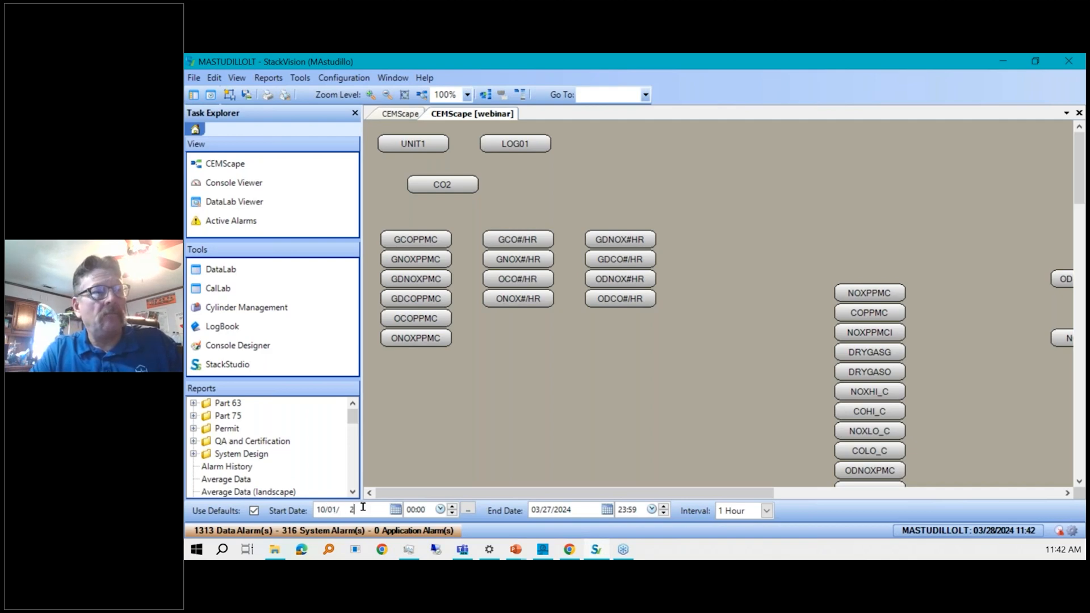
text(022)
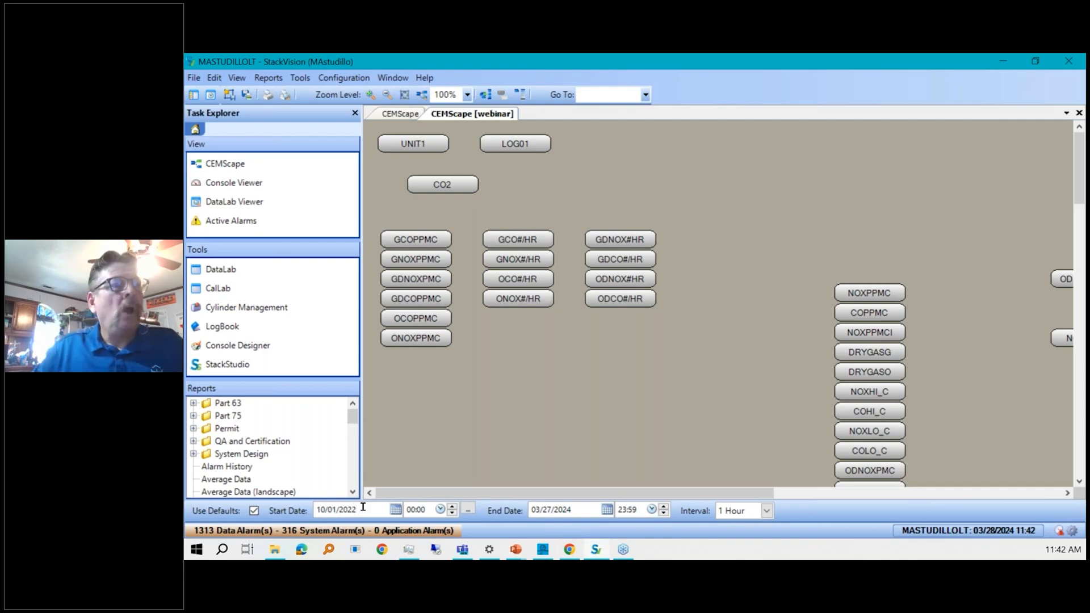
click(396, 510)
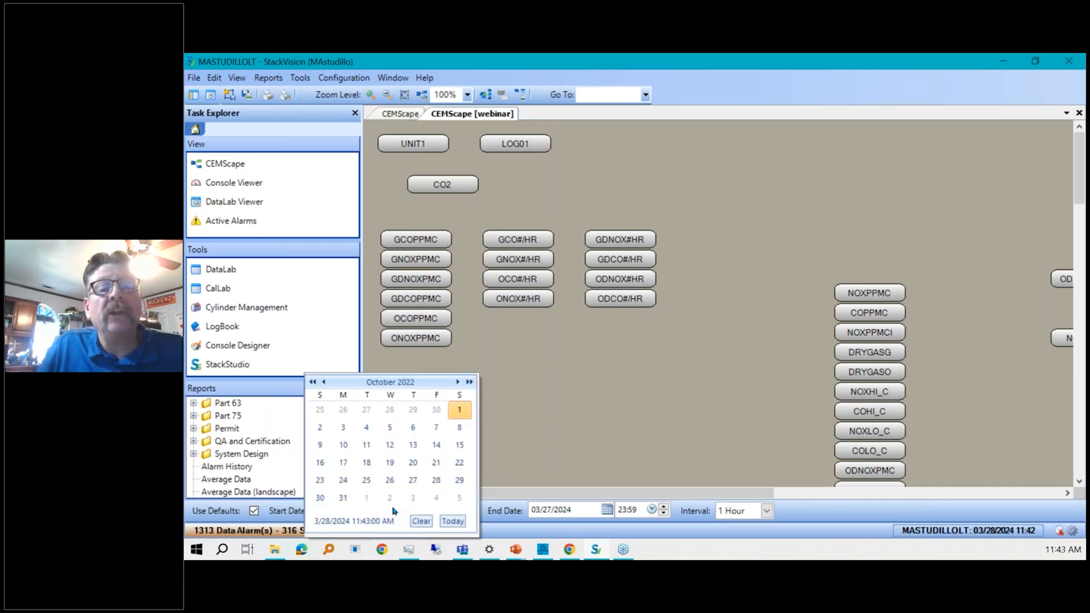
click(602, 438)
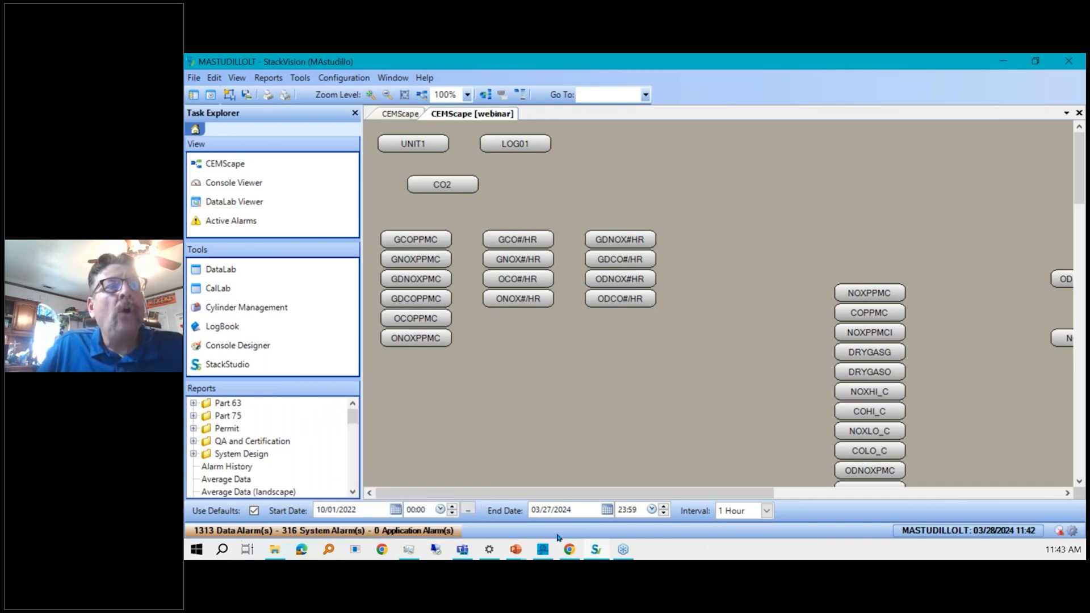
click(468, 510)
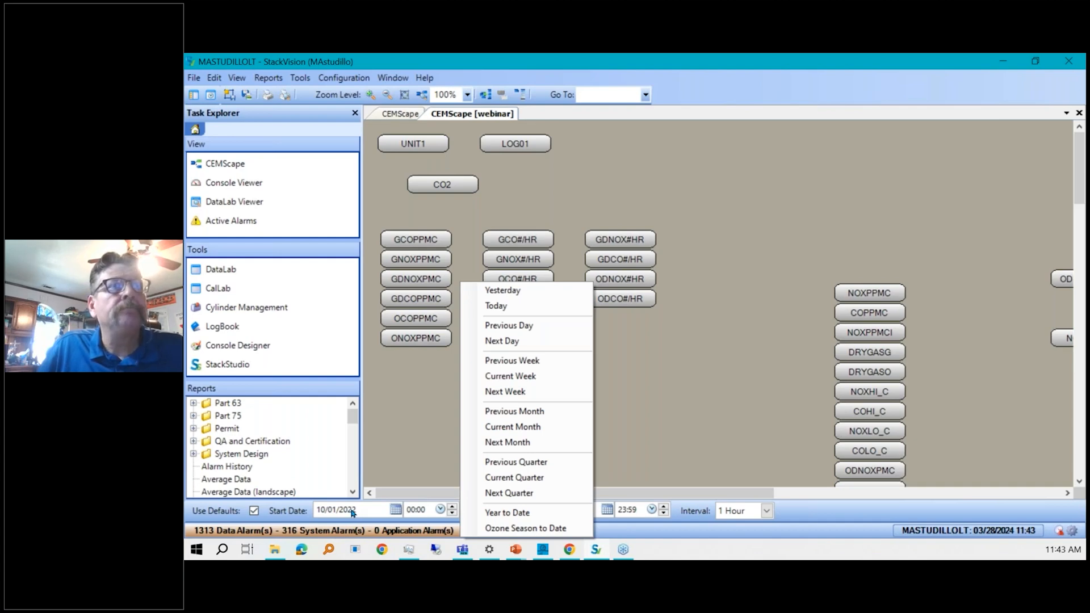
click(480, 513)
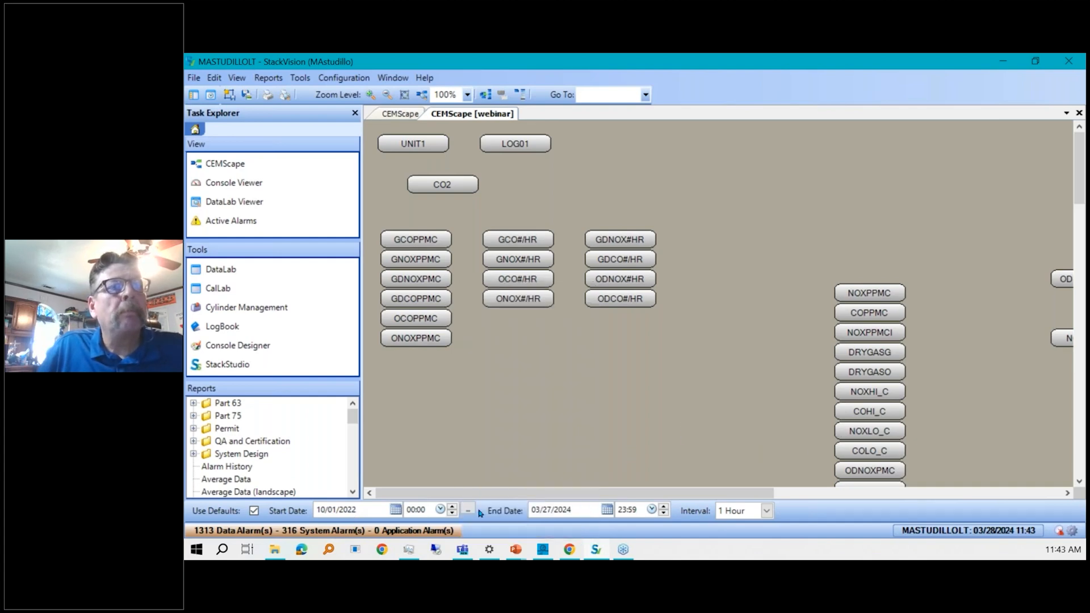
Set the default end date to 12/31/2022.
click(571, 509)
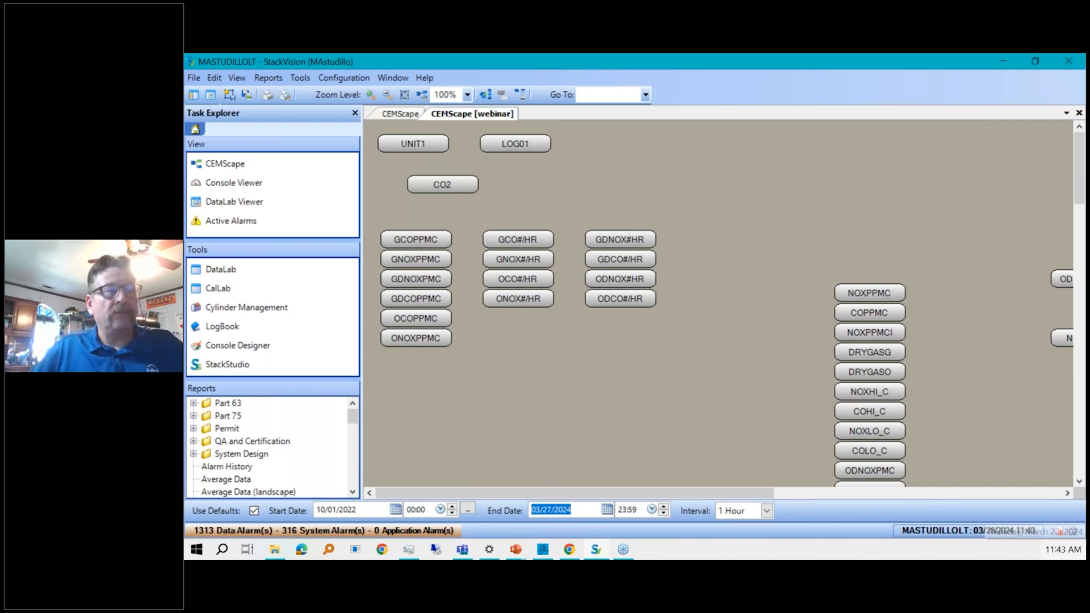
text(12/31/ 2)
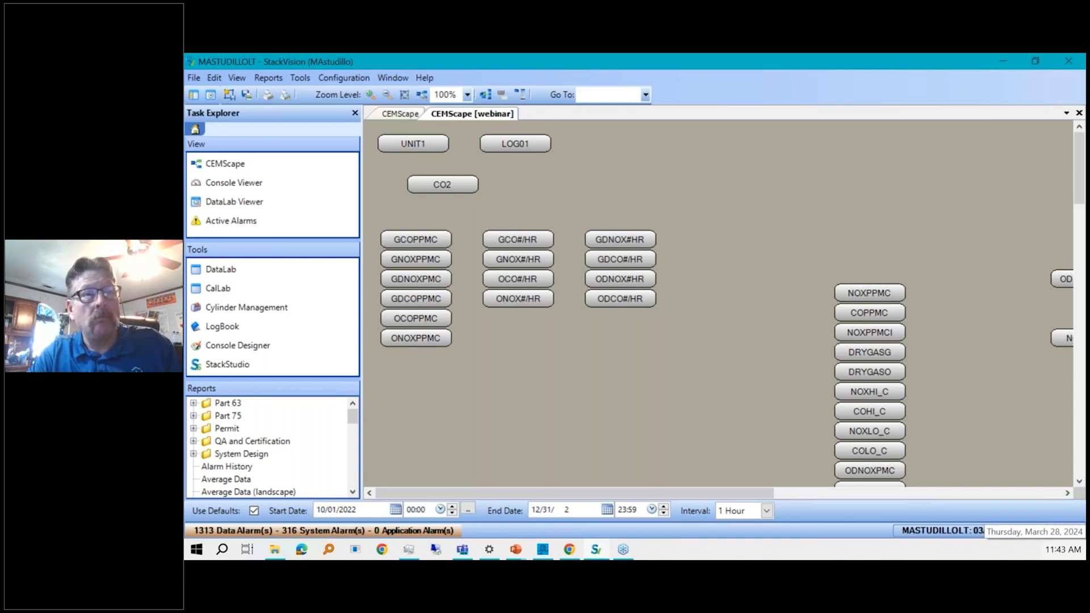
text(20)
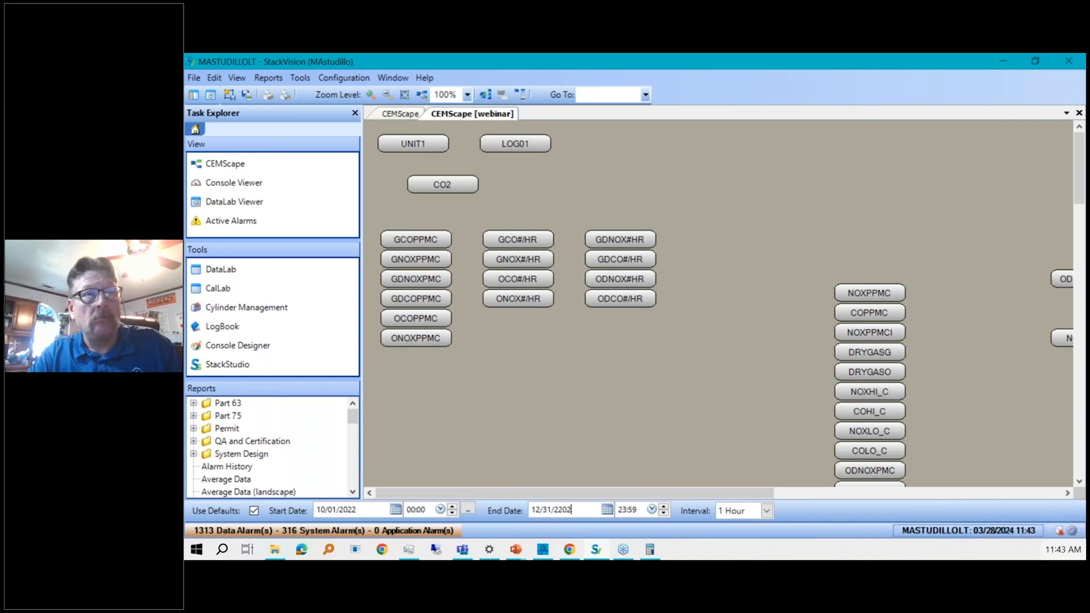
key(BackSpace)
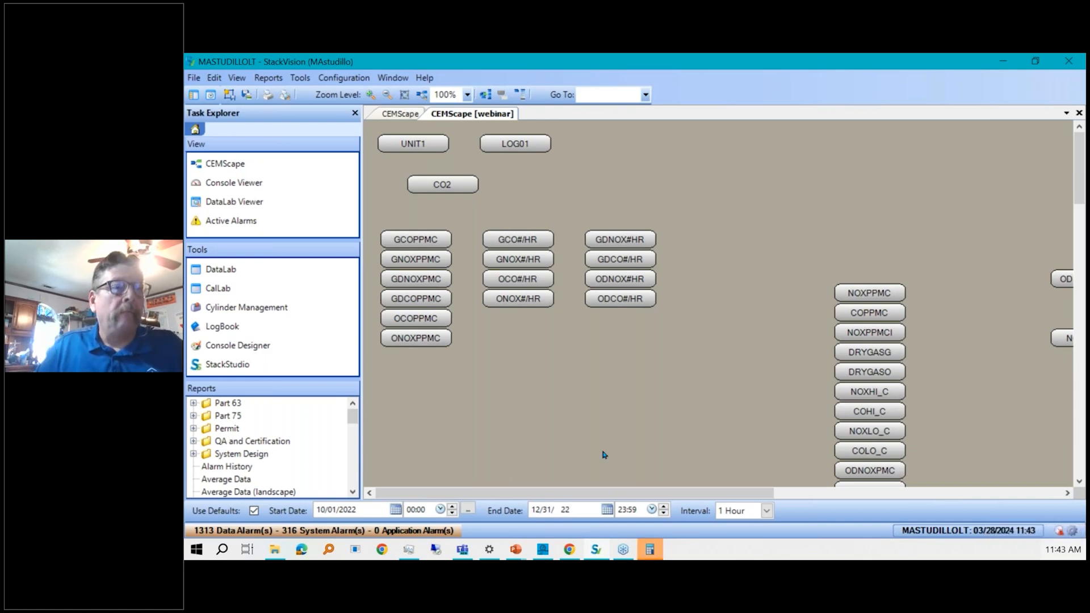
key(BackSpace)
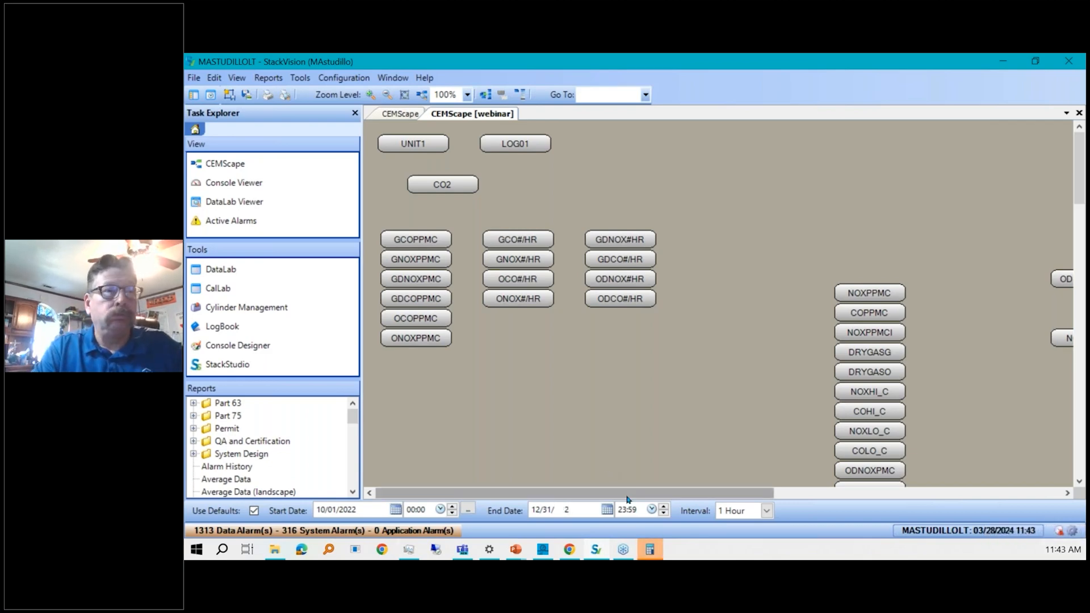
text(022)
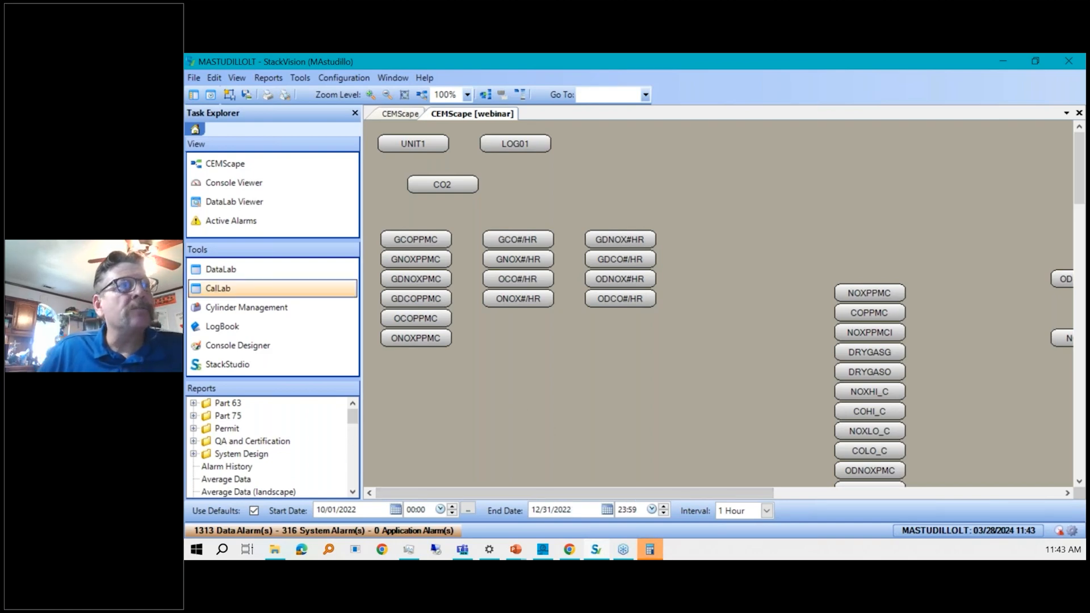
Open DataLab and set its ending date to 10/14/2022 with the calendar picker.
click(221, 271)
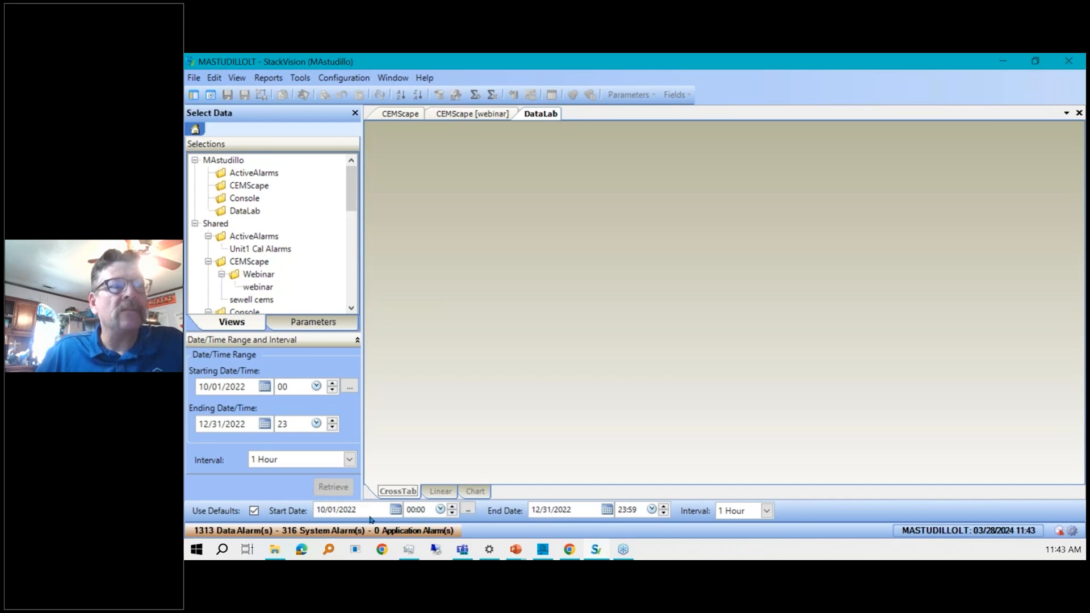
click(264, 425)
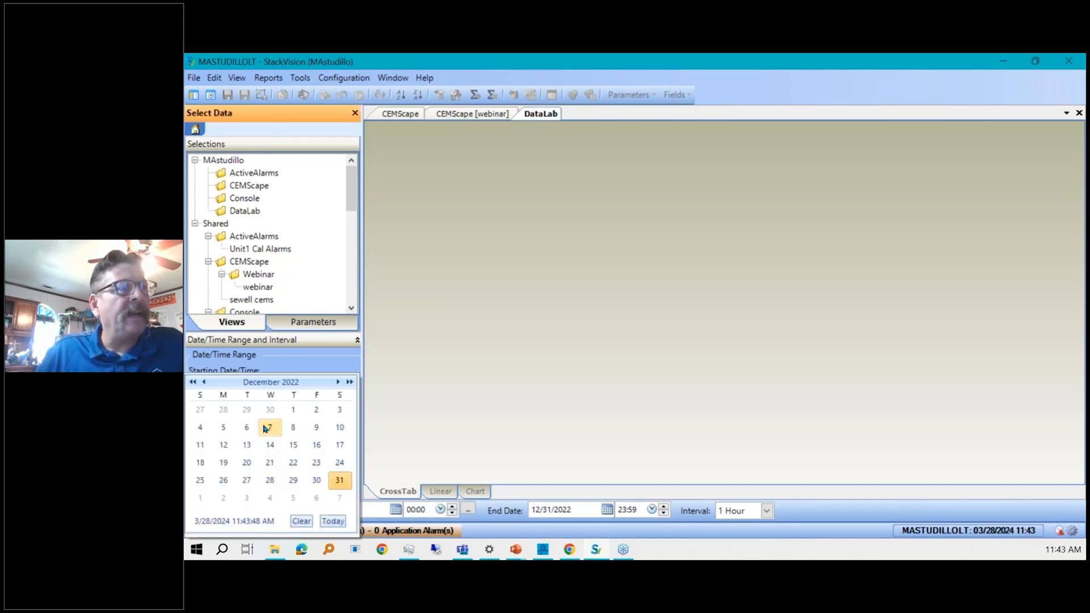
click(205, 382)
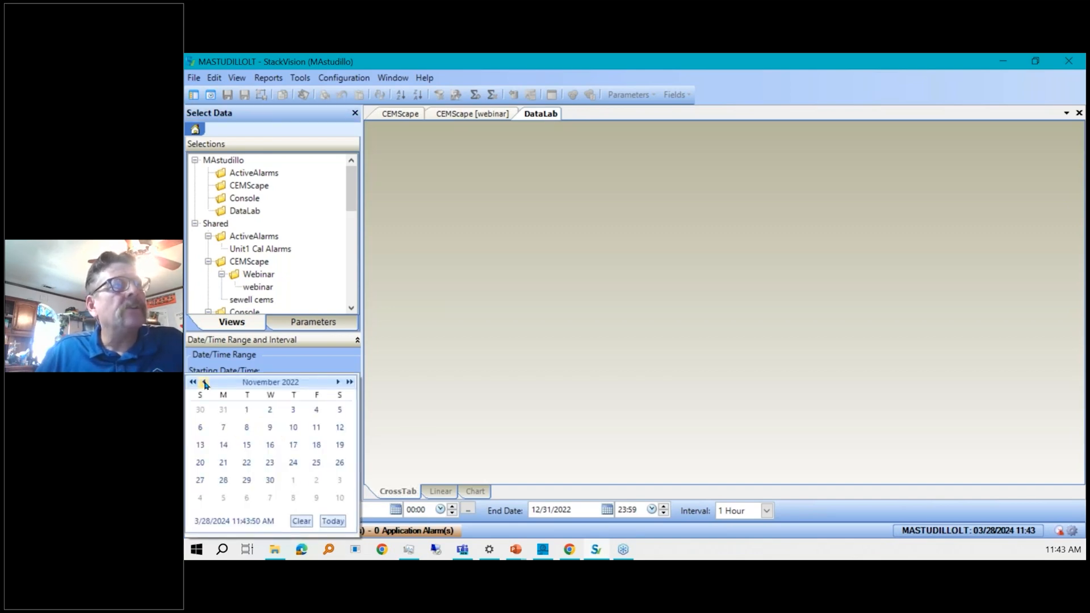
click(205, 382)
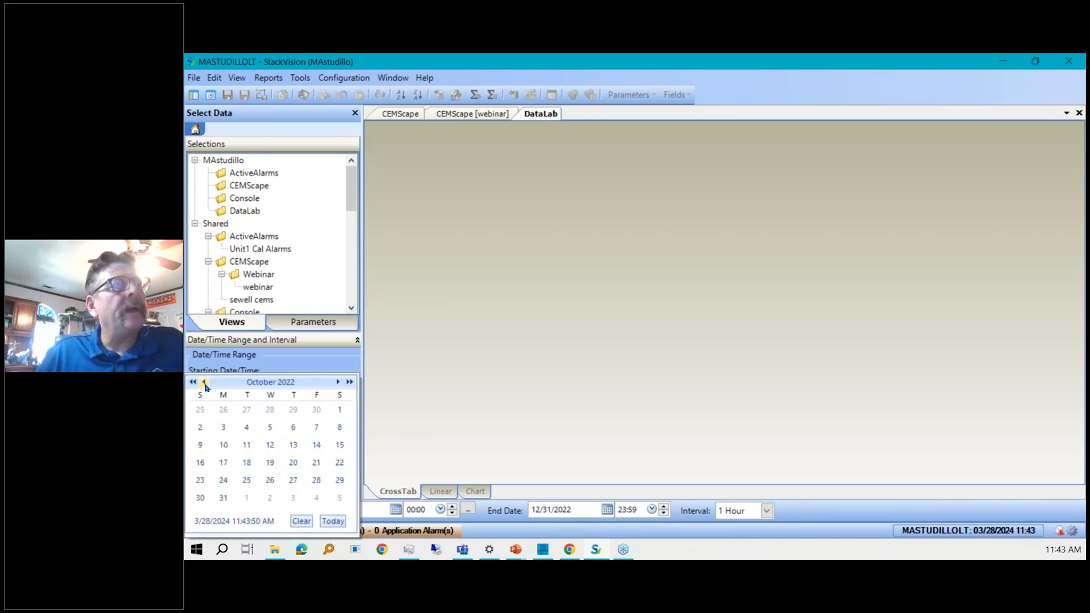
click(316, 446)
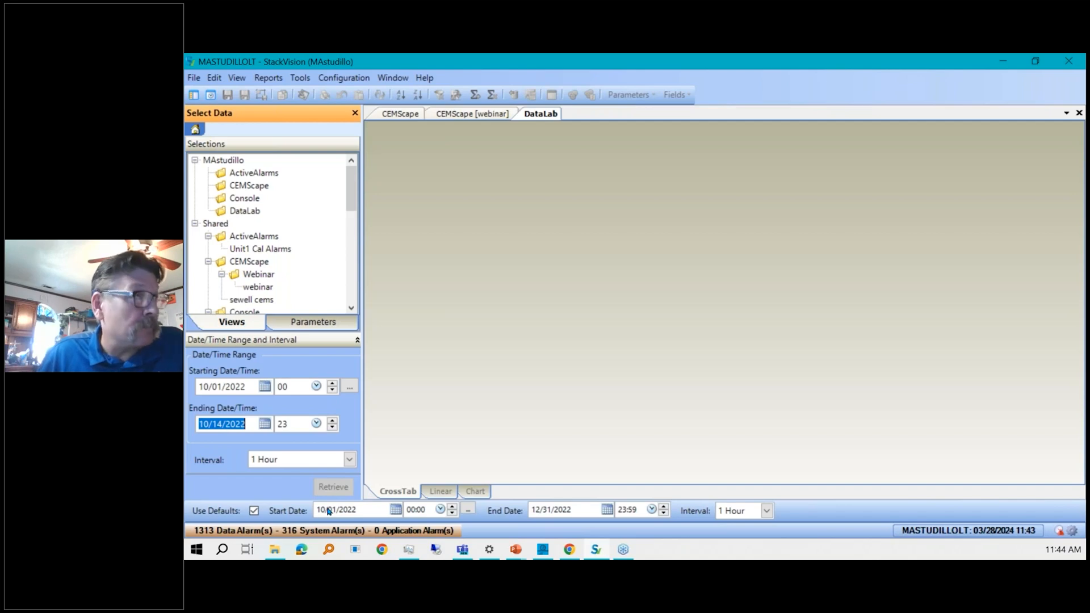
Hide the Use Defaults bar.
click(237, 79)
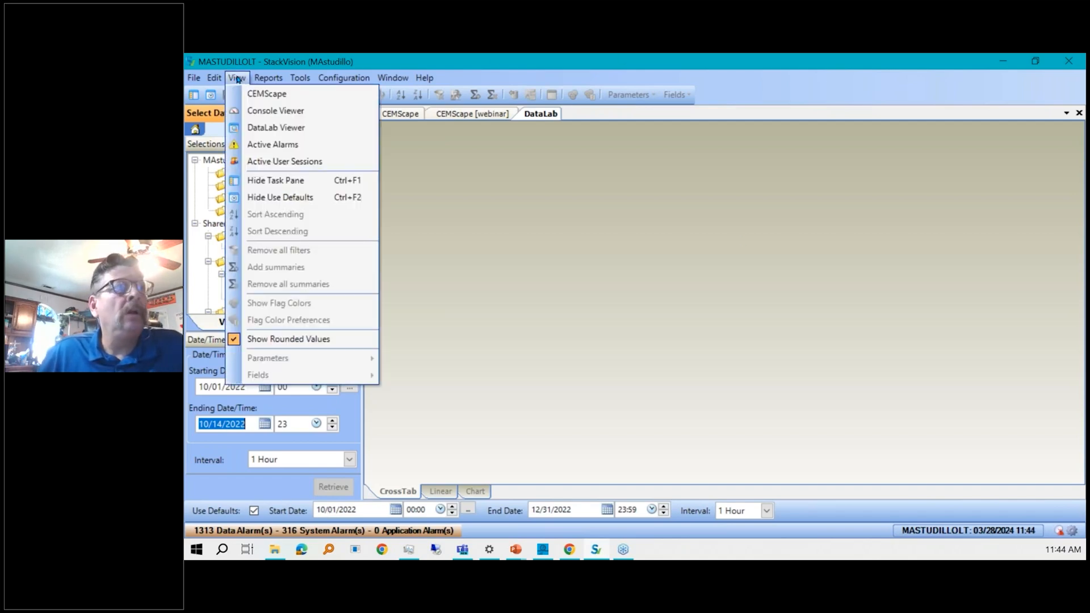
click(312, 197)
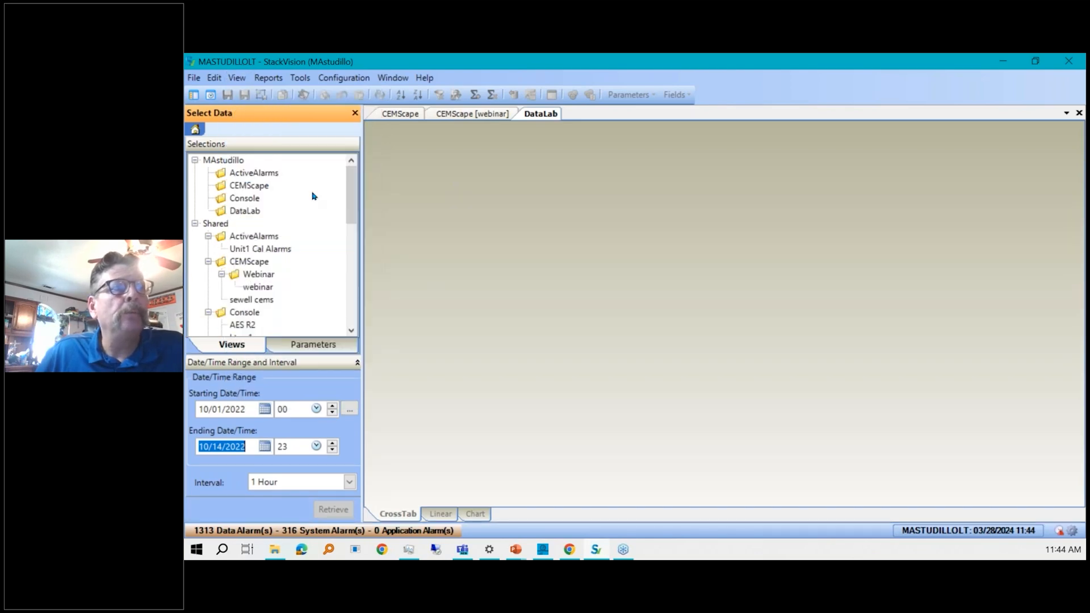
click(237, 78)
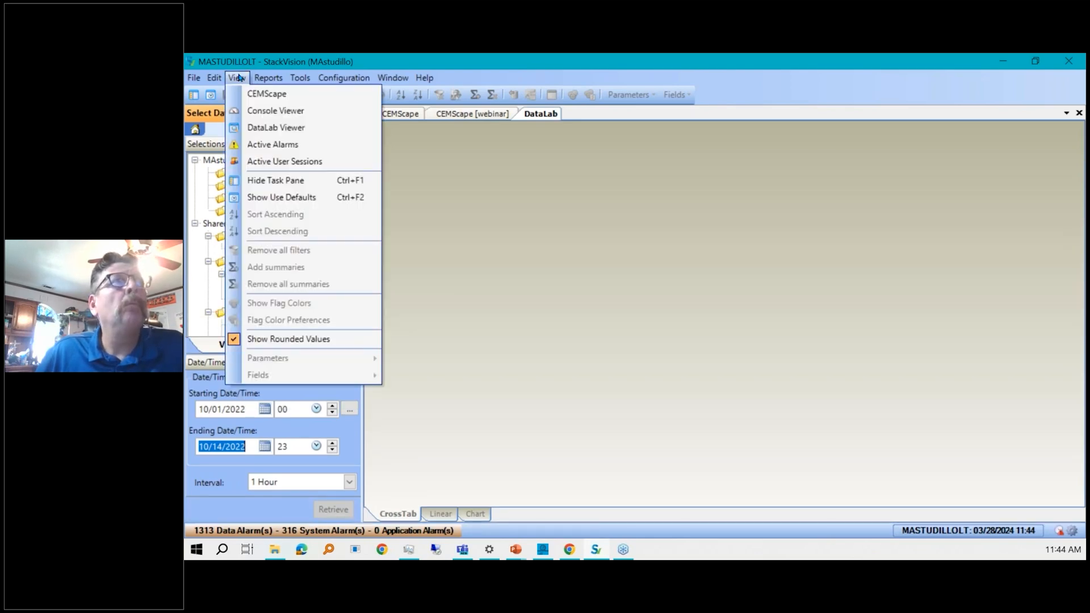
Show the Use Defaults bar again.
click(304, 199)
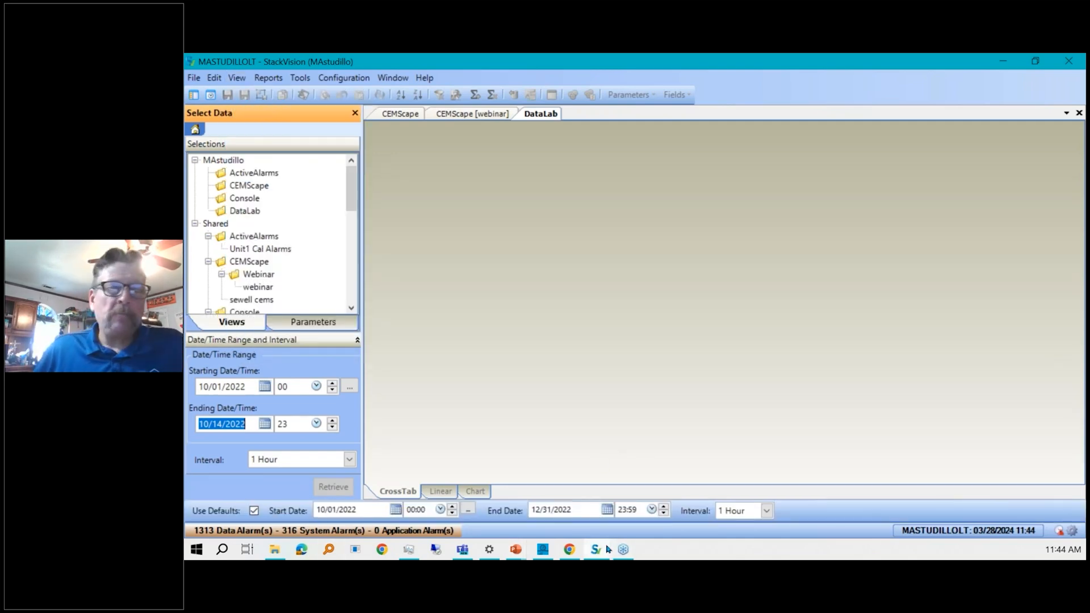
mouse_move(596, 550)
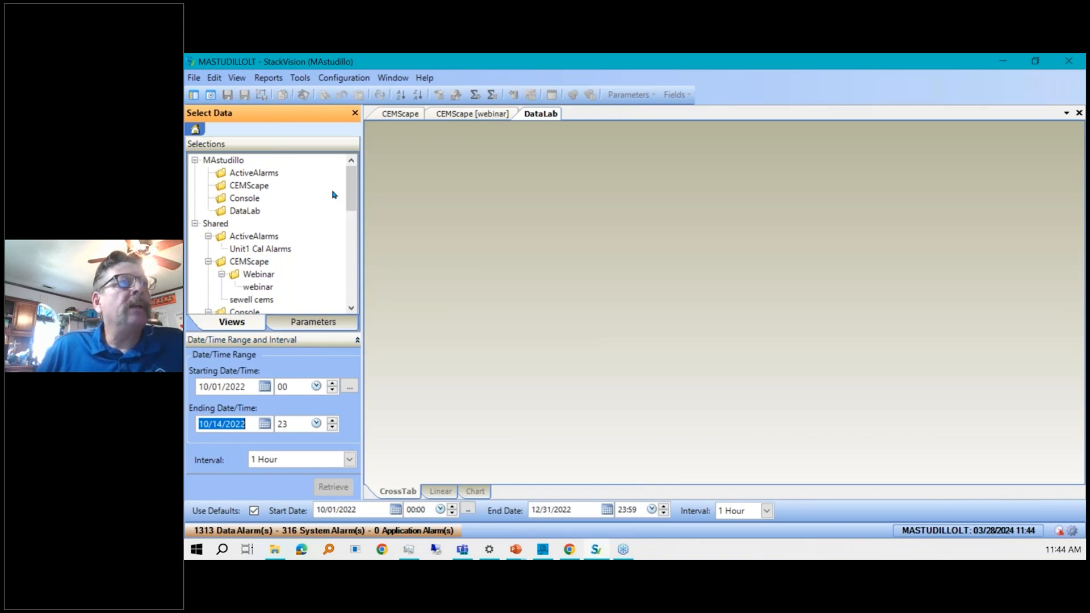
Open the shared DataLab view PCEM 1 HOUR and retrieve its data.
drag(352, 191, 358, 250)
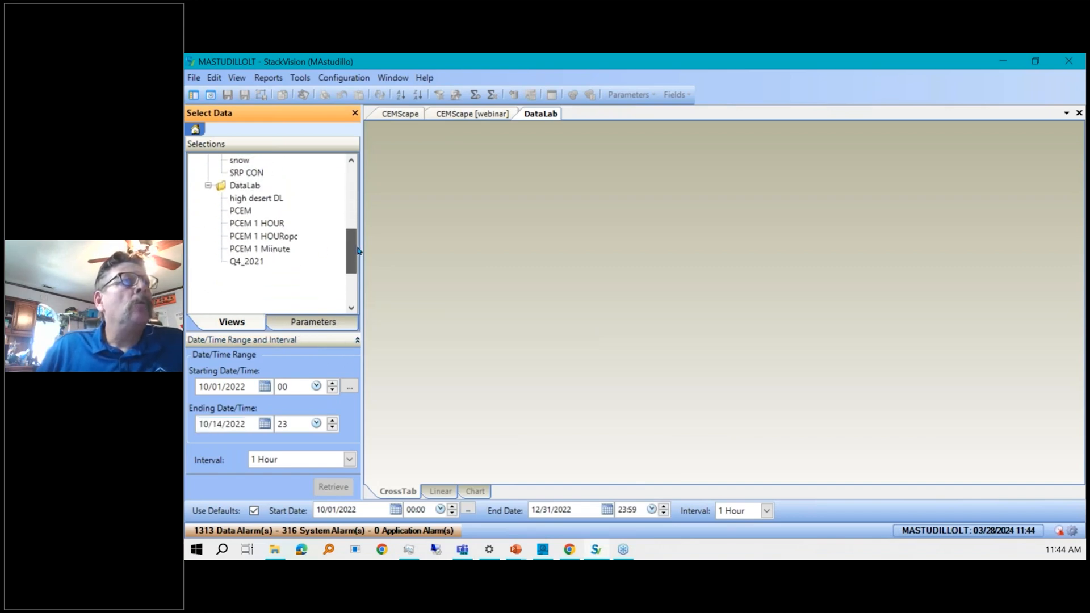
click(336, 323)
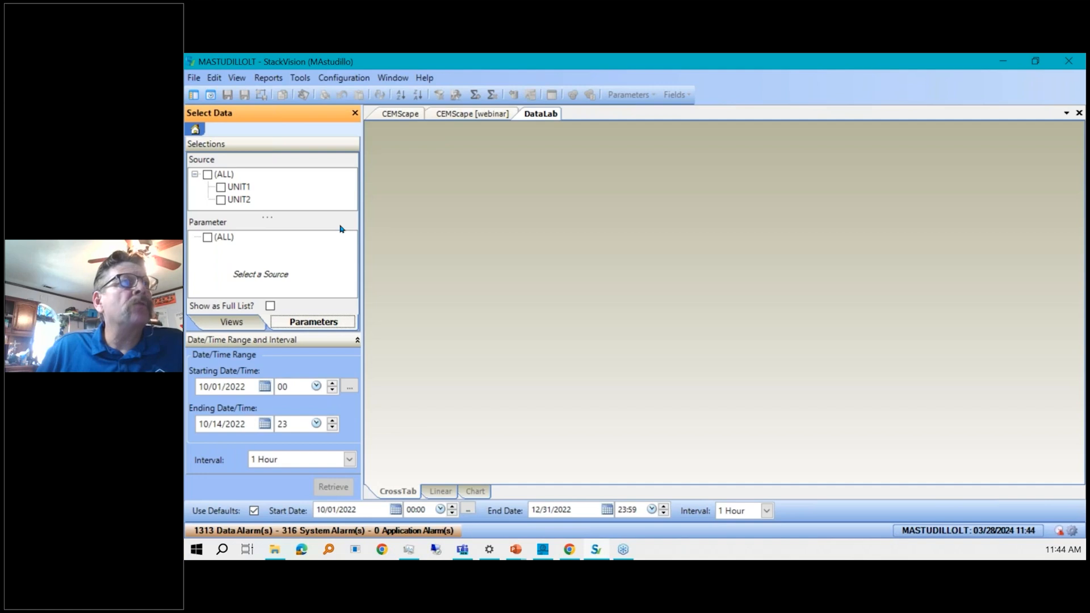
click(221, 187)
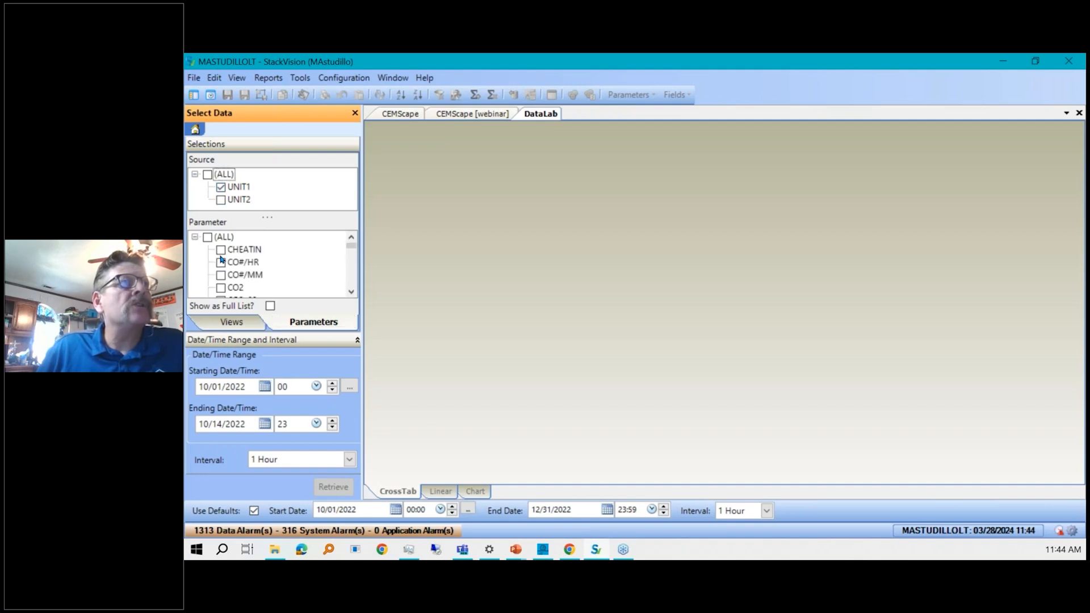
click(227, 325)
click(273, 225)
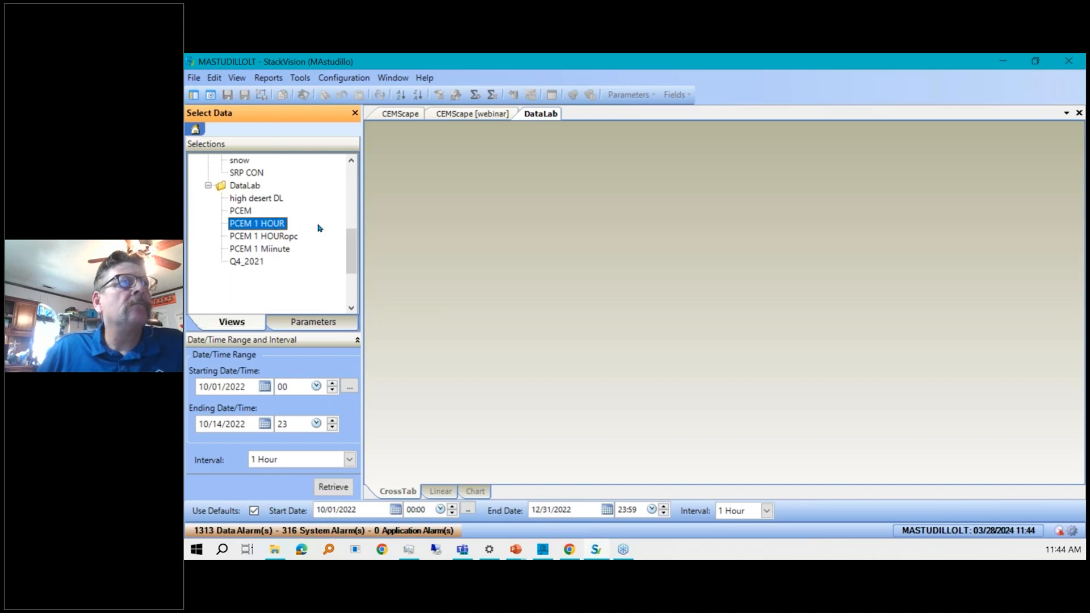
click(333, 486)
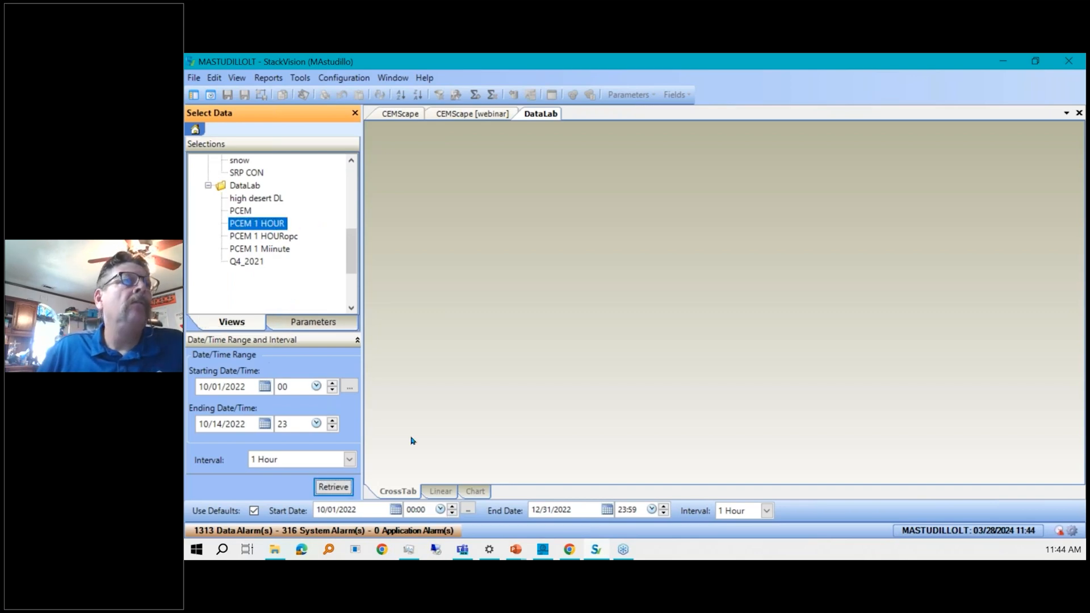
click(335, 487)
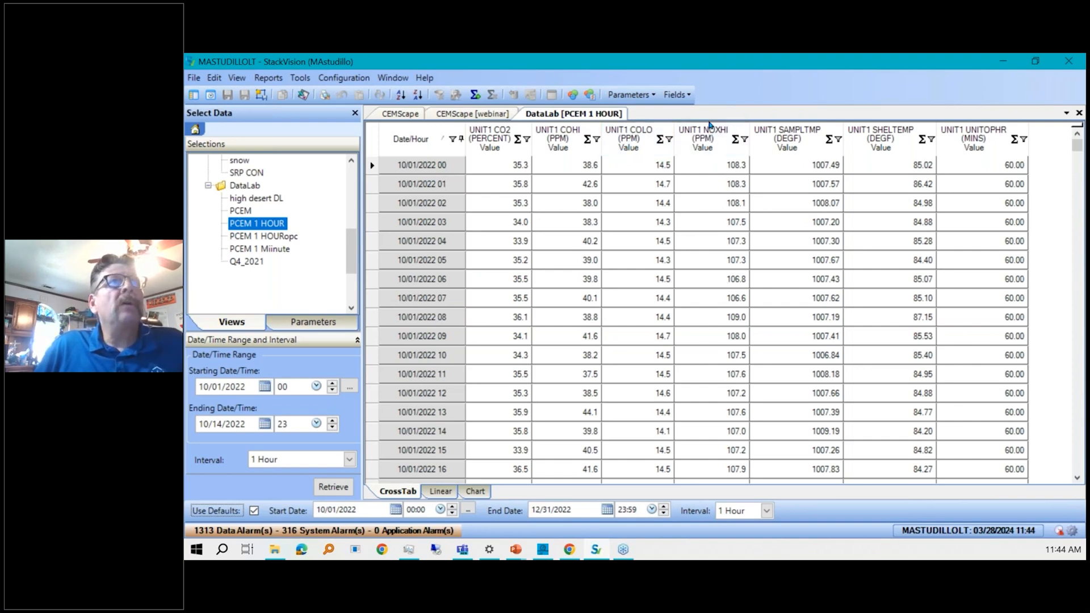
Apply a custom filter to the UNIT1 CO2 column keeping values greater than or equal to 35.
click(527, 141)
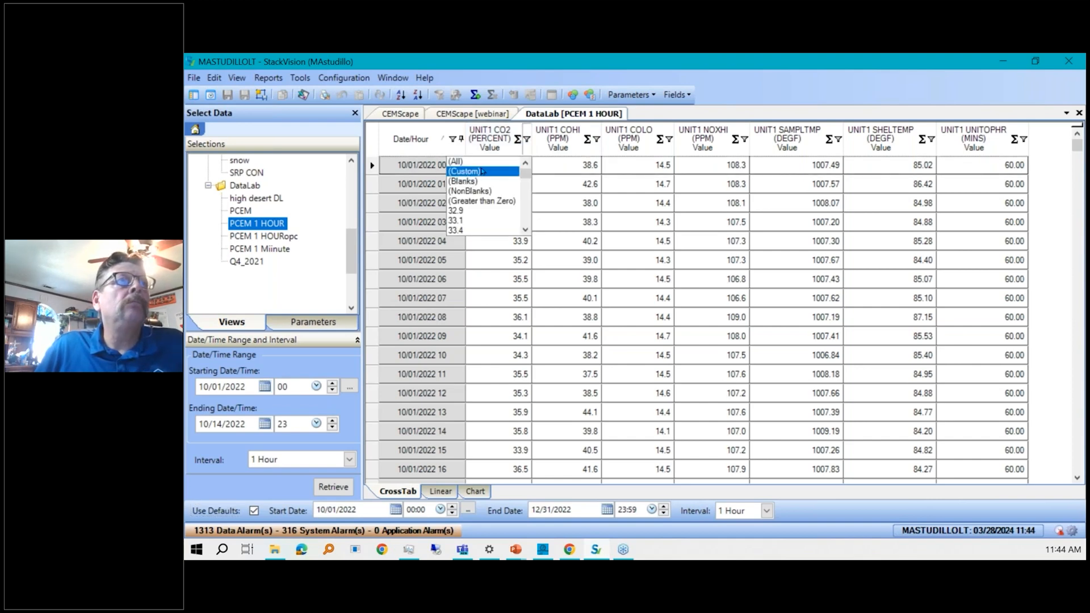
click(481, 172)
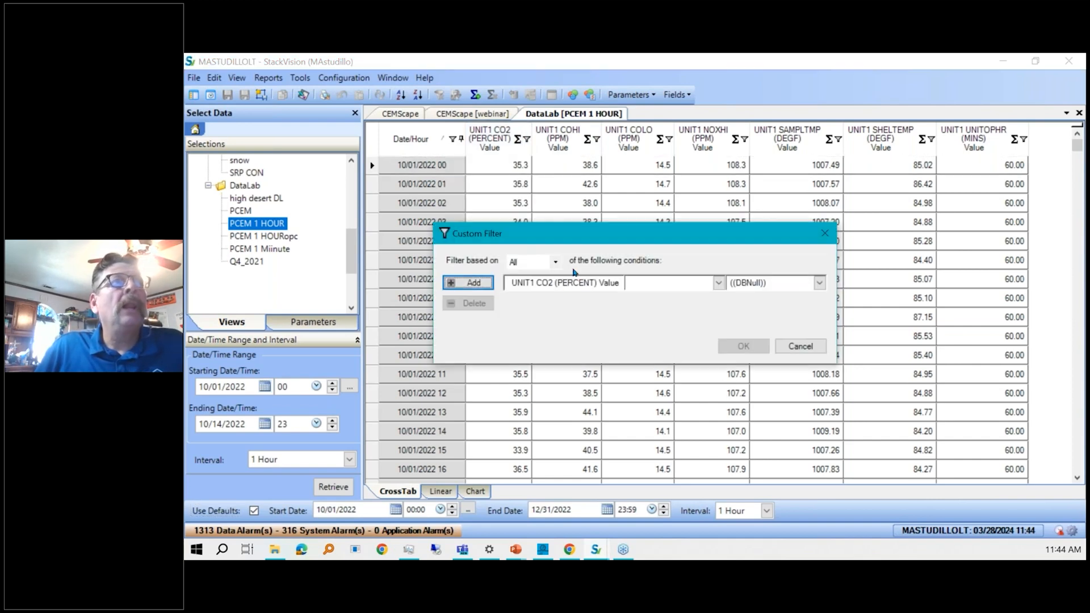
click(668, 283)
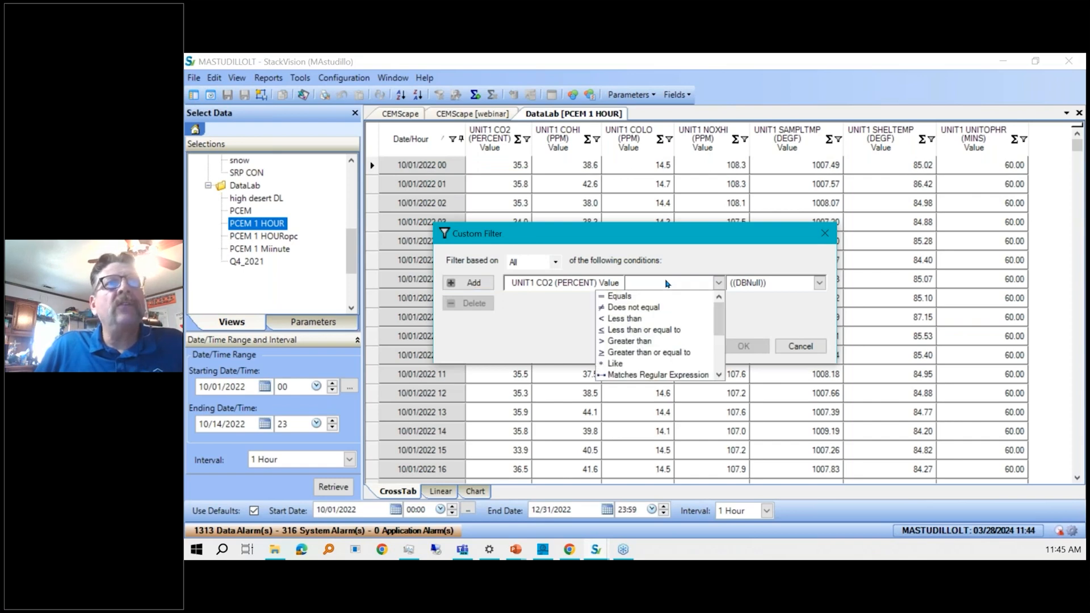
click(631, 352)
click(781, 282)
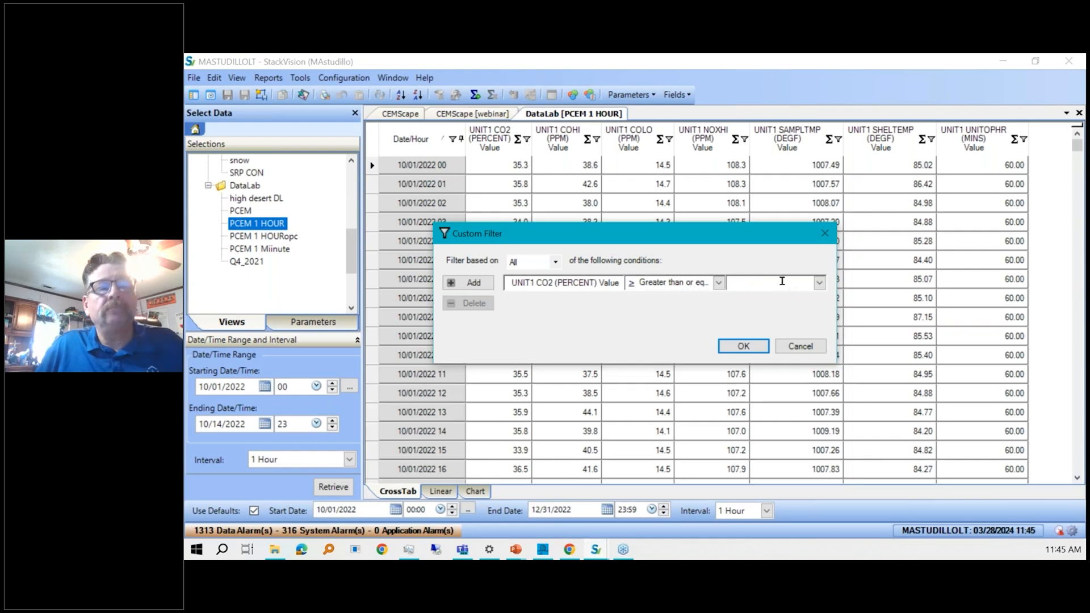
text(35.0)
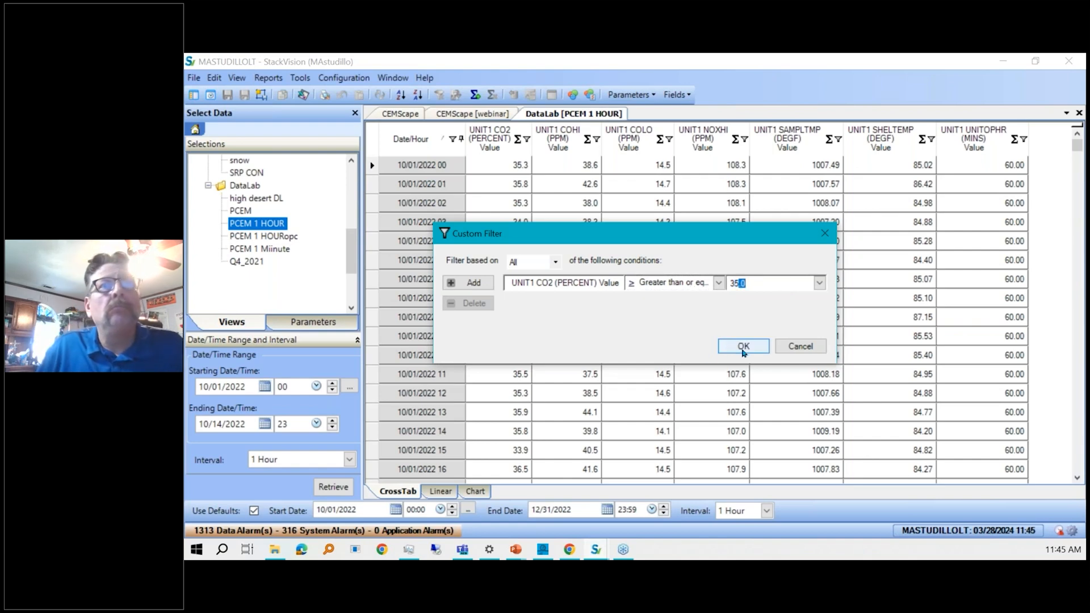
click(743, 348)
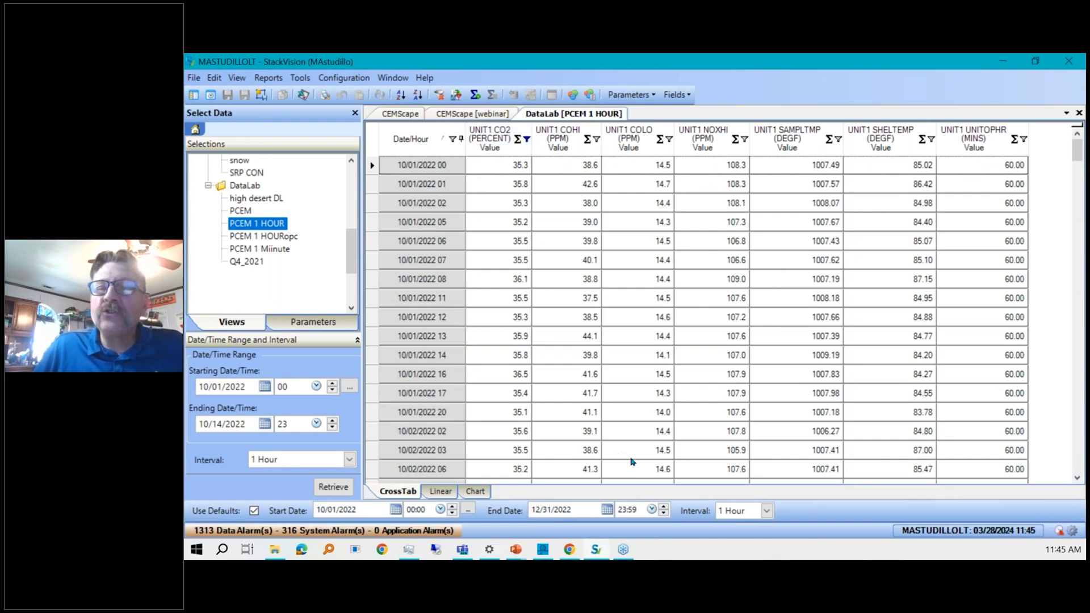
Add grand summaries for all columns and remove them again.
click(507, 168)
click(506, 183)
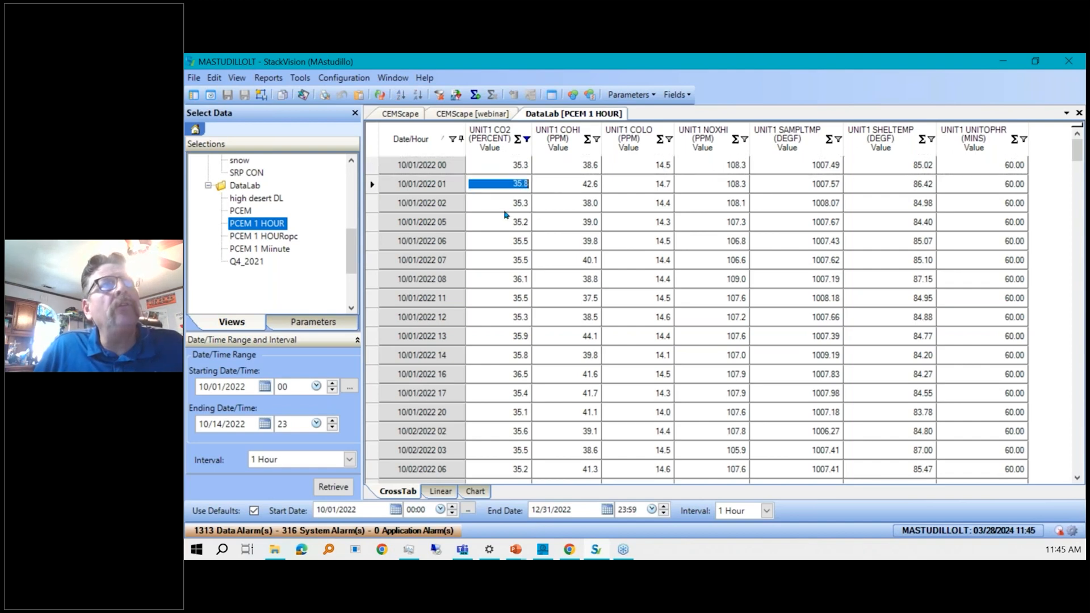
click(505, 210)
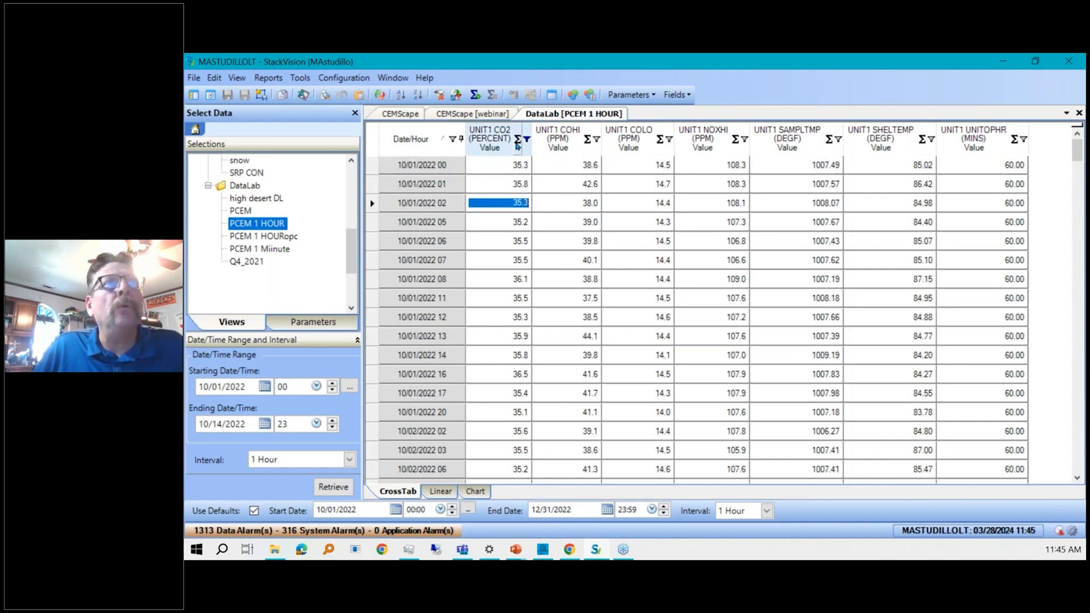
click(475, 95)
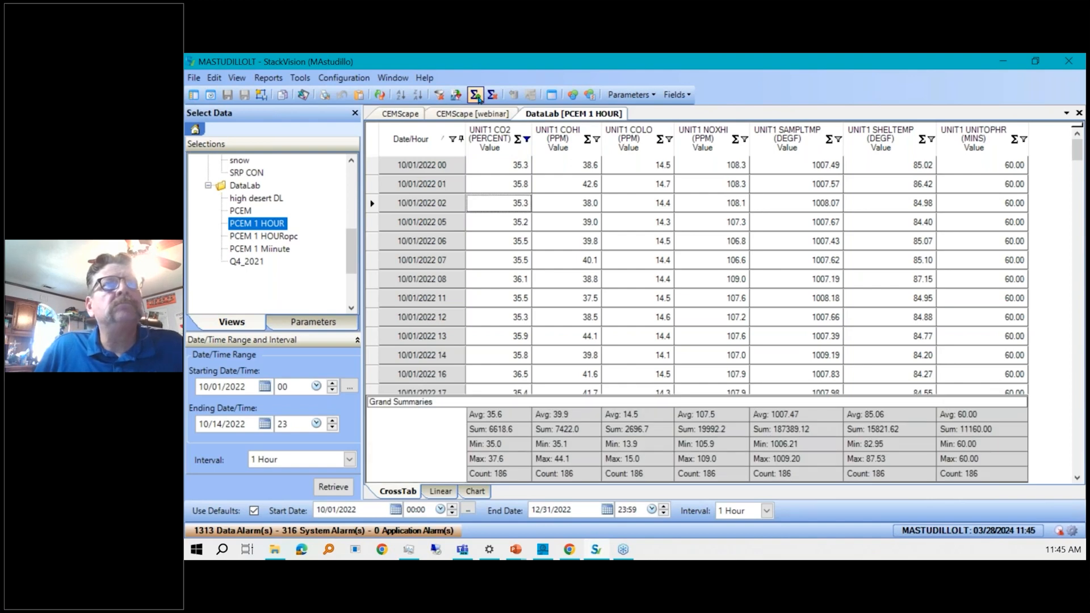
click(493, 95)
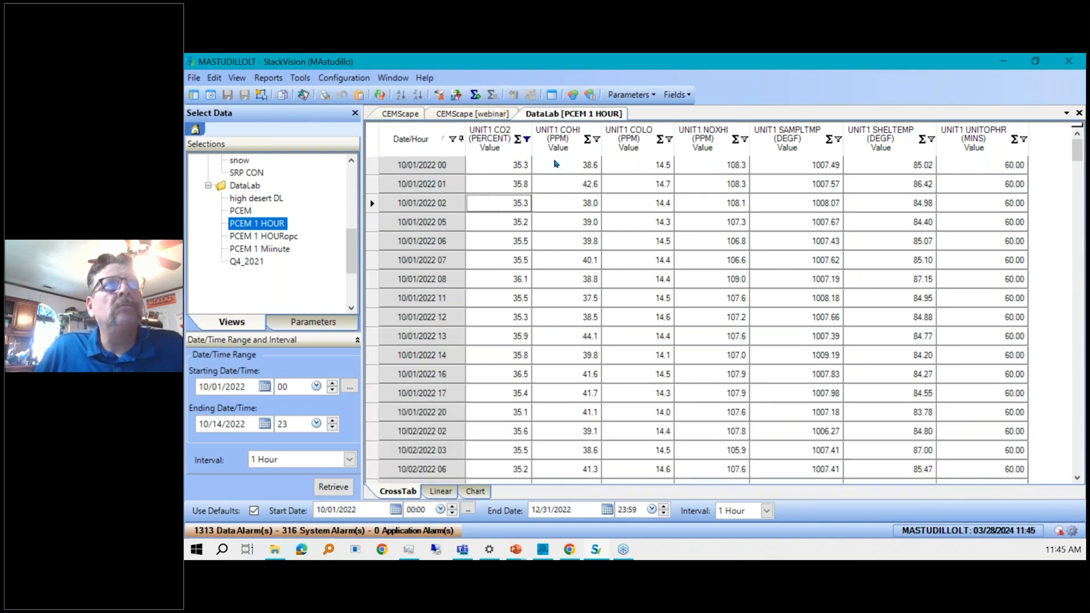
Add a Count summary to the UNIT1 CO2 column.
click(518, 142)
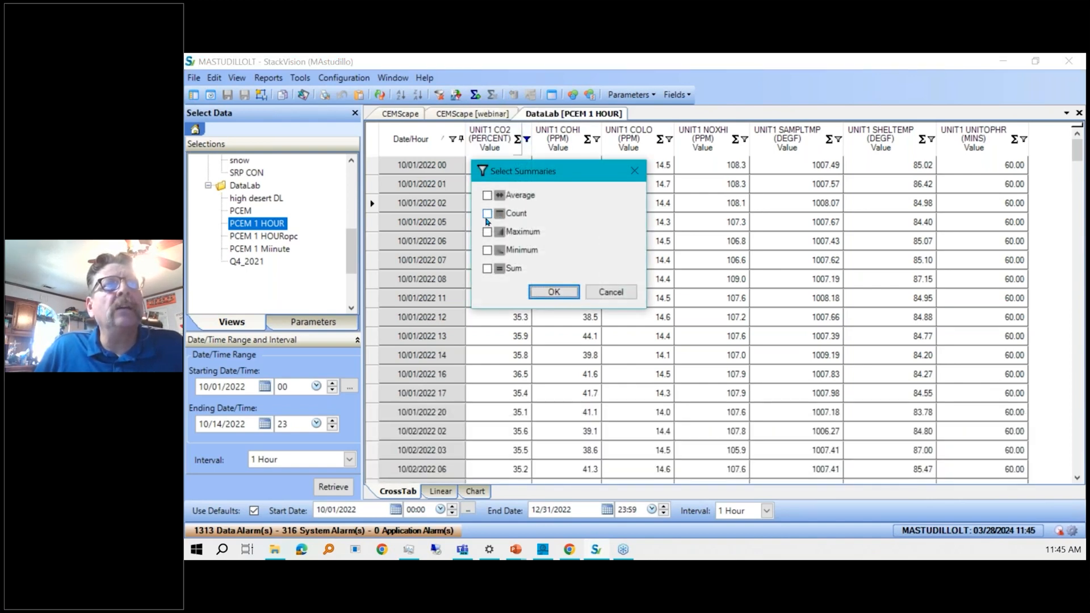
click(487, 214)
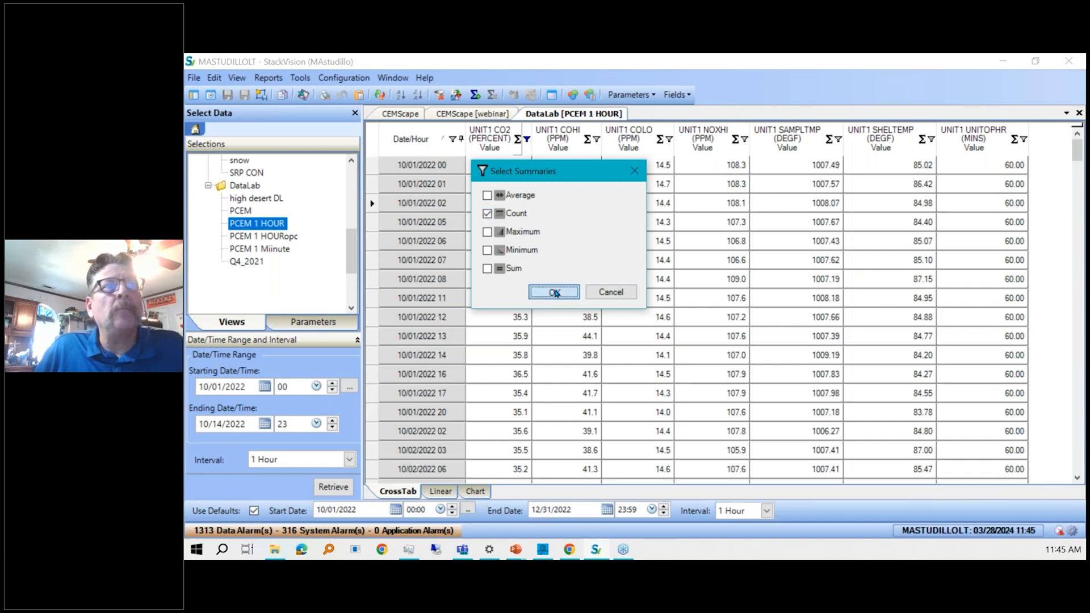
click(555, 293)
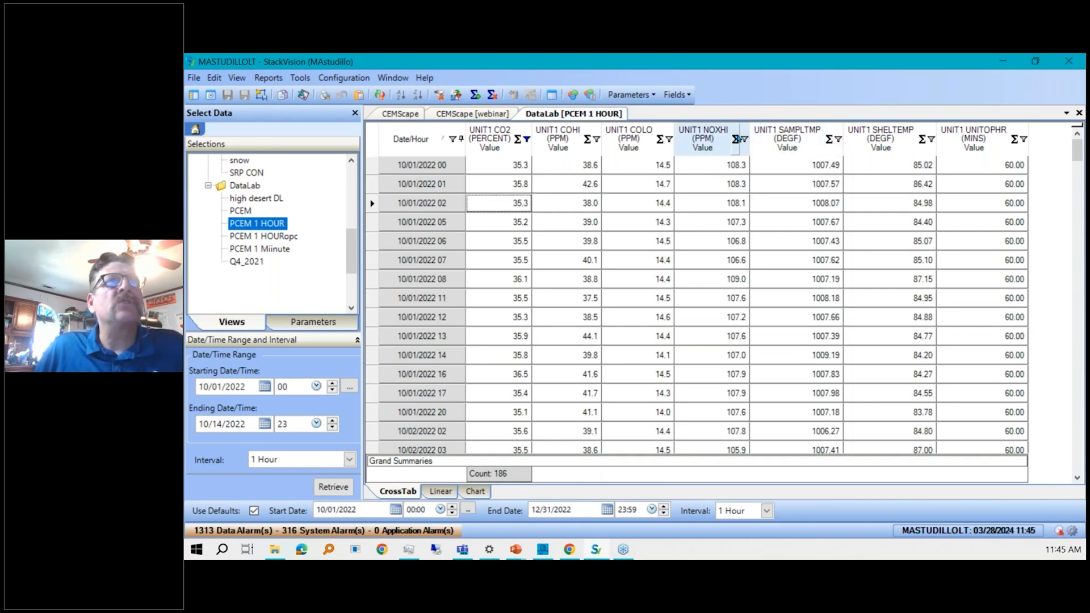
Add a Maximum summary to the UNIT1 NOXHI column.
click(735, 140)
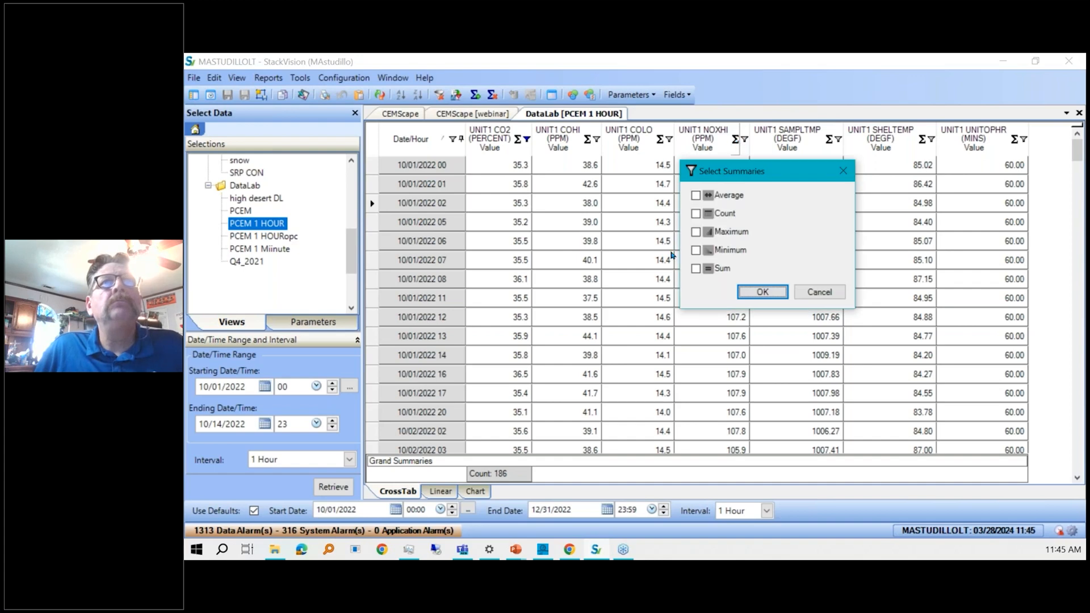
click(696, 232)
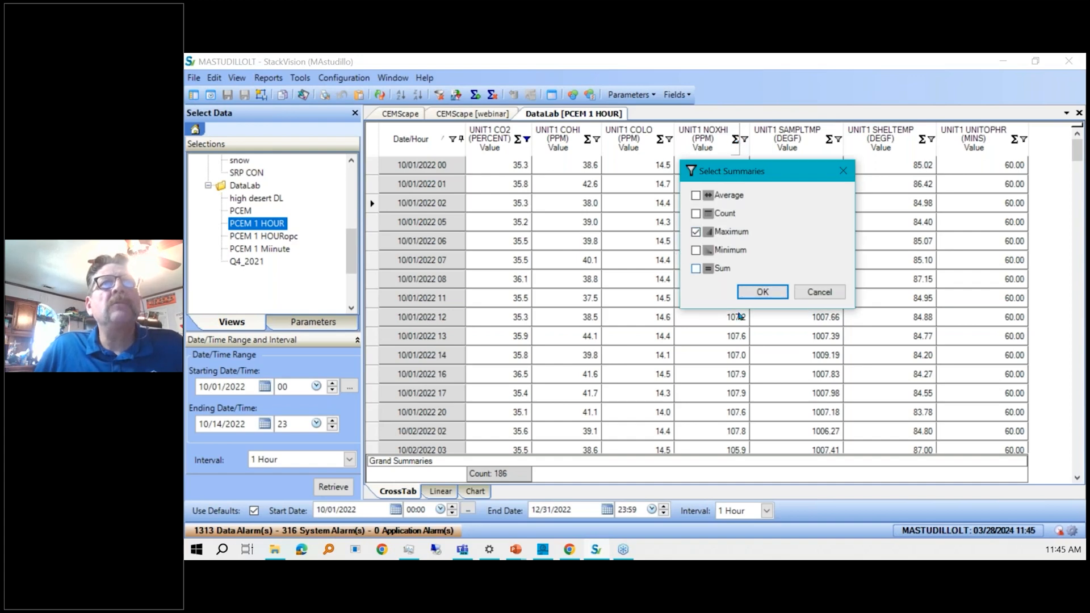
click(762, 292)
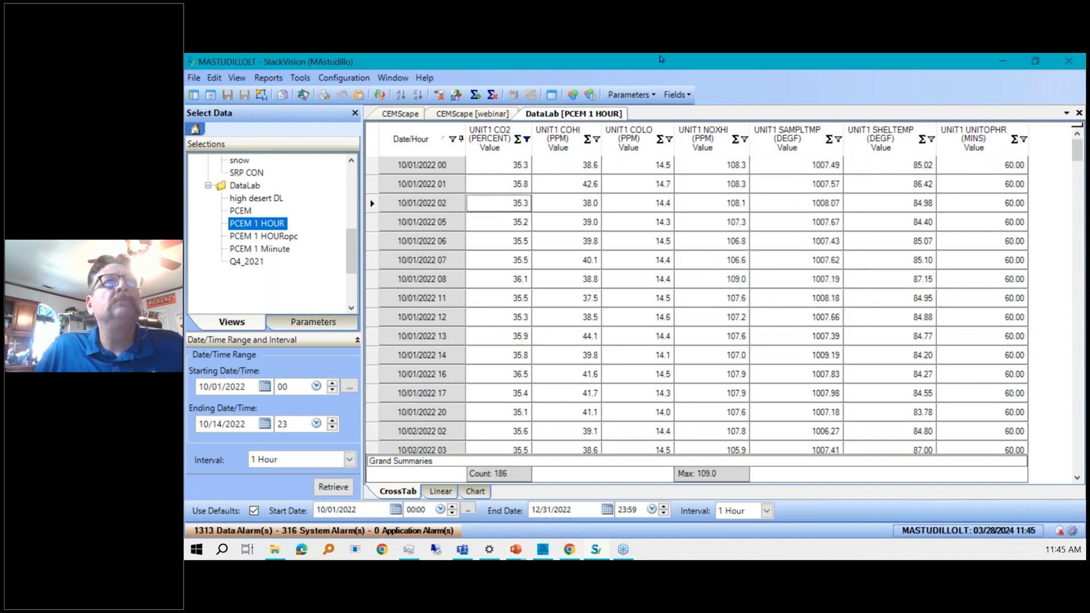
Turn on flag colors and move Out of Control above Exceedance in the flag color priority.
click(573, 97)
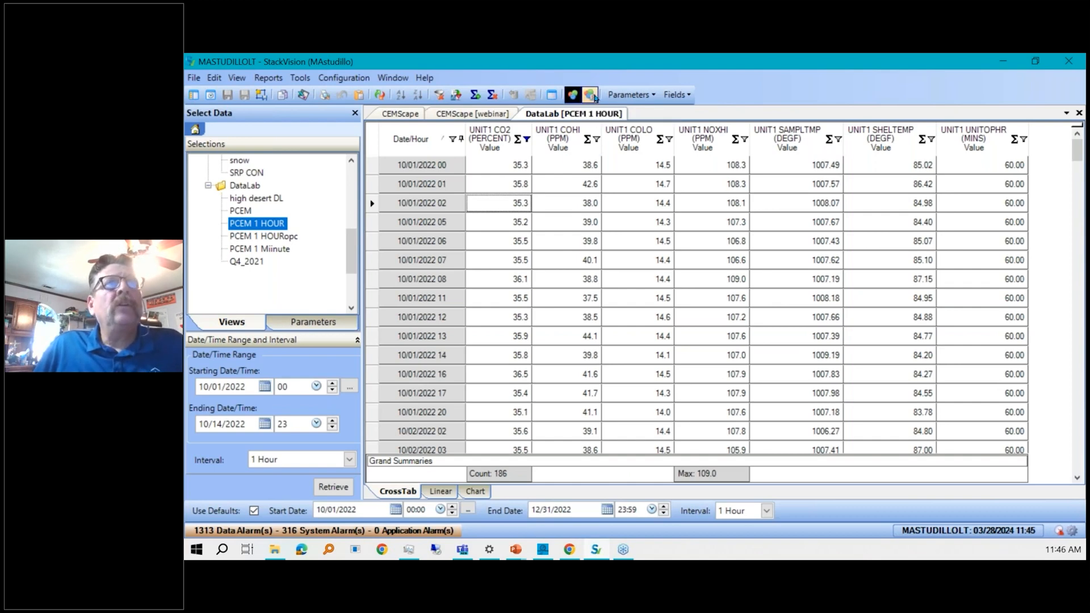
click(591, 95)
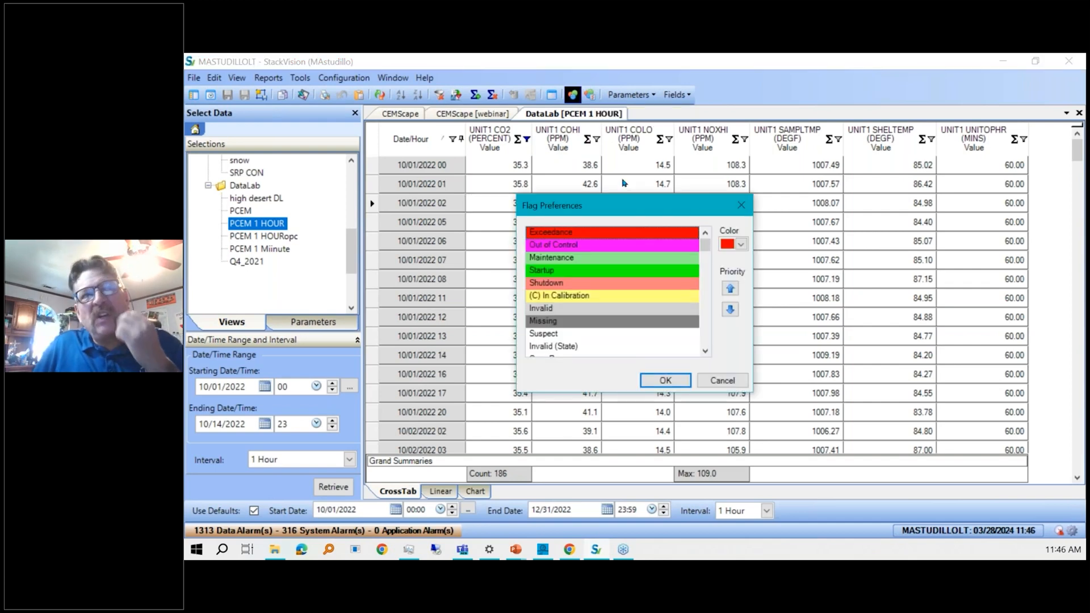
click(610, 232)
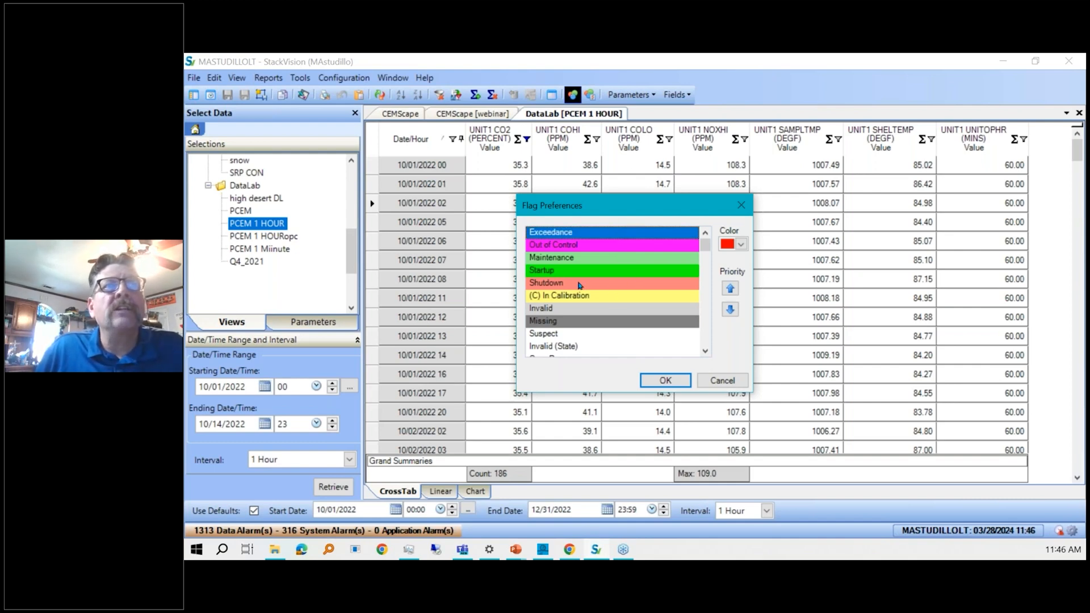
click(575, 247)
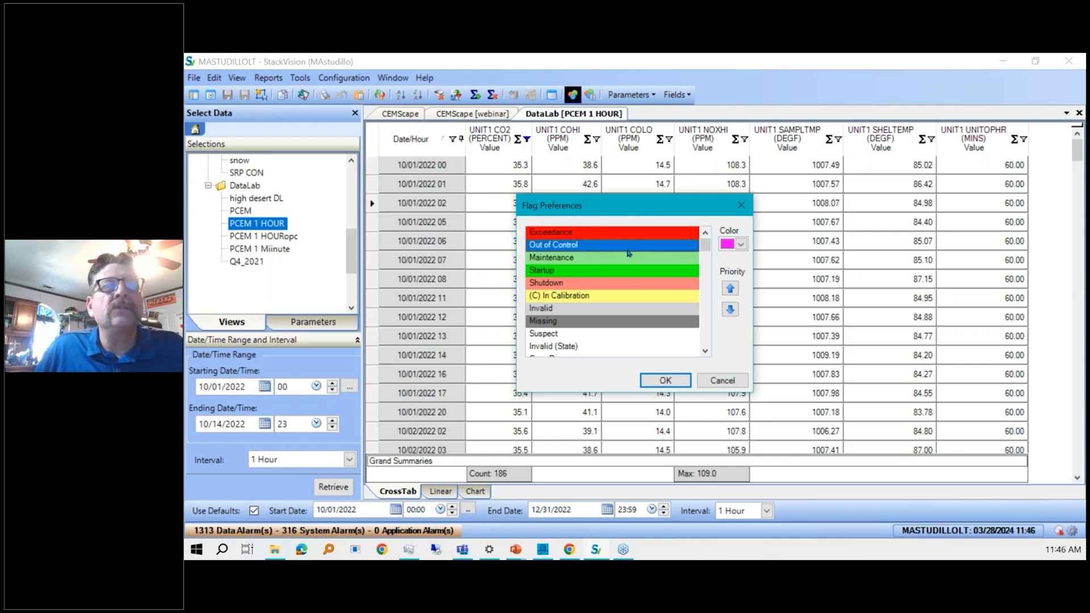
click(731, 289)
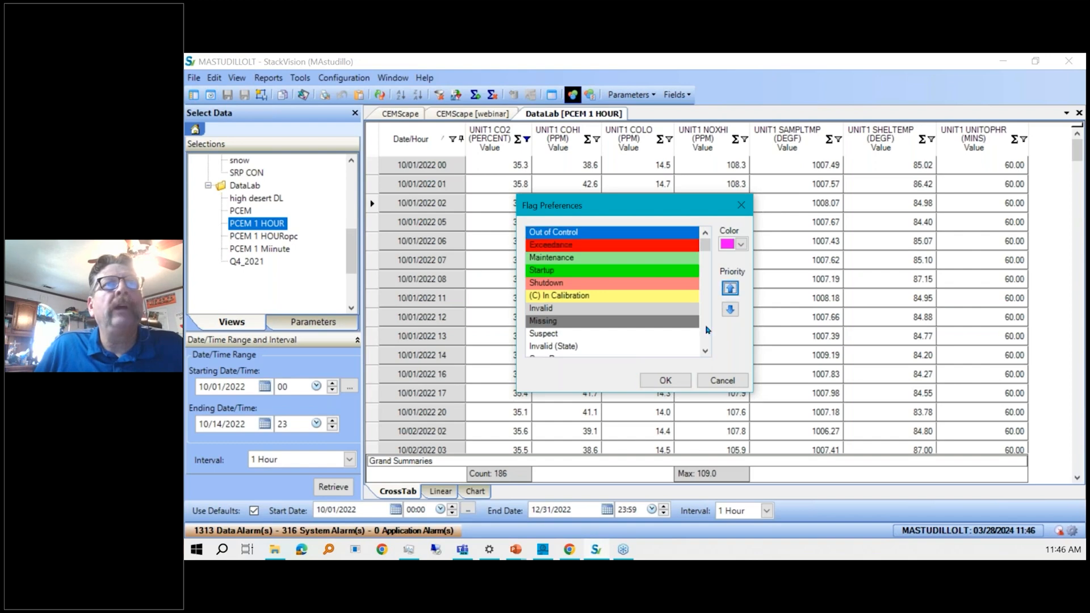
click(662, 379)
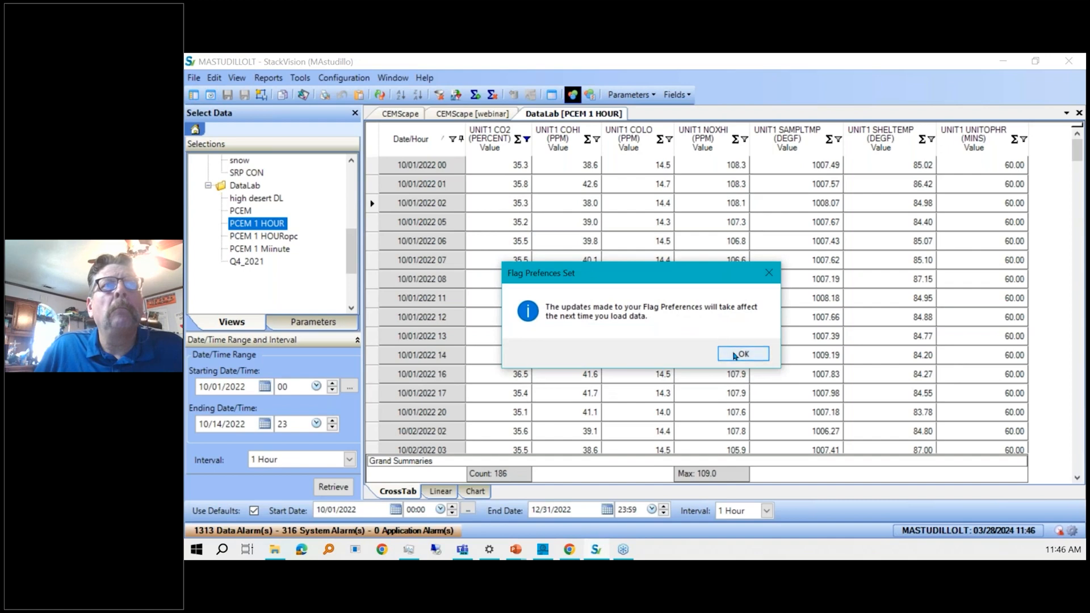
click(734, 356)
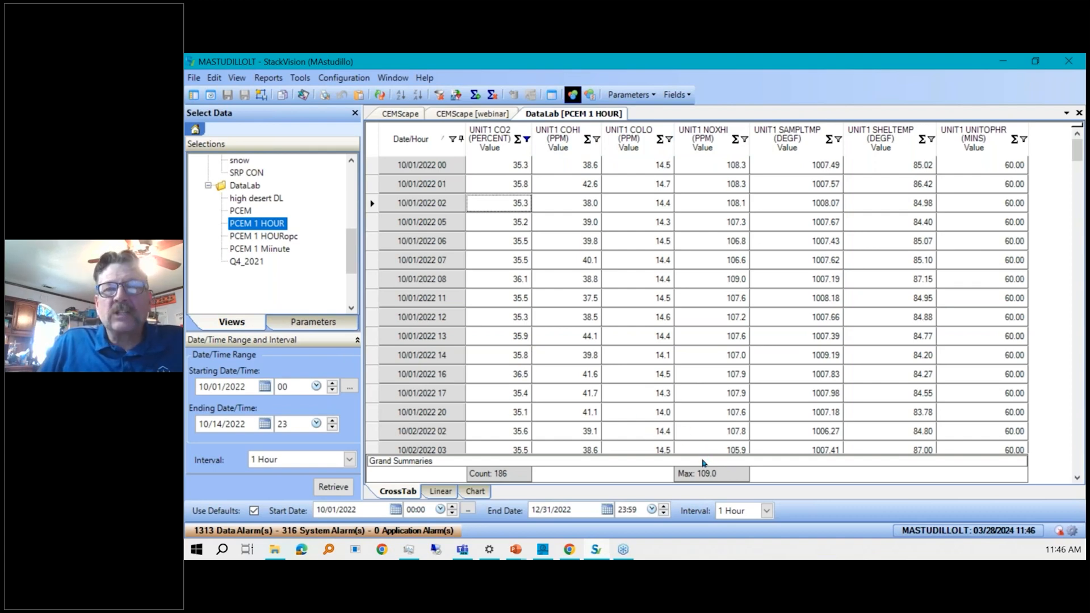
Add the UNIT1 CO2 Permit Reason Code field to the grid.
click(656, 98)
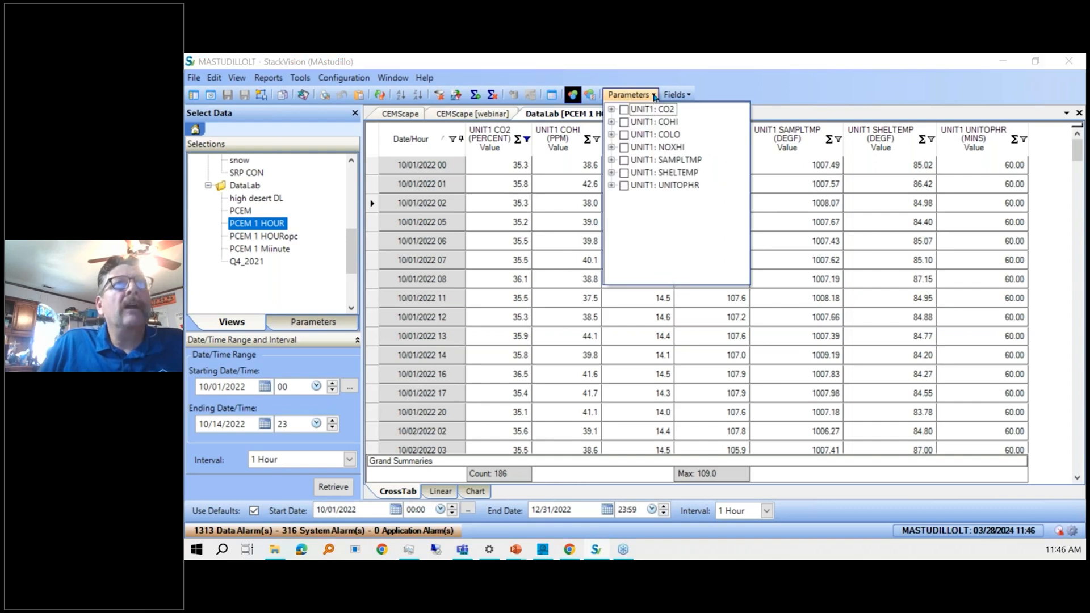
click(612, 109)
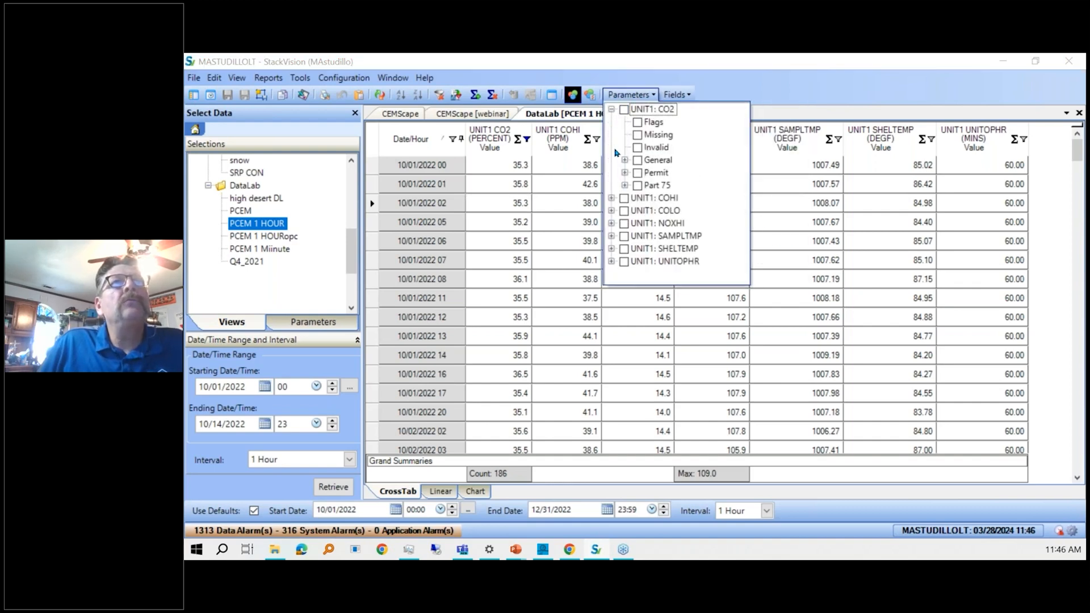
click(625, 174)
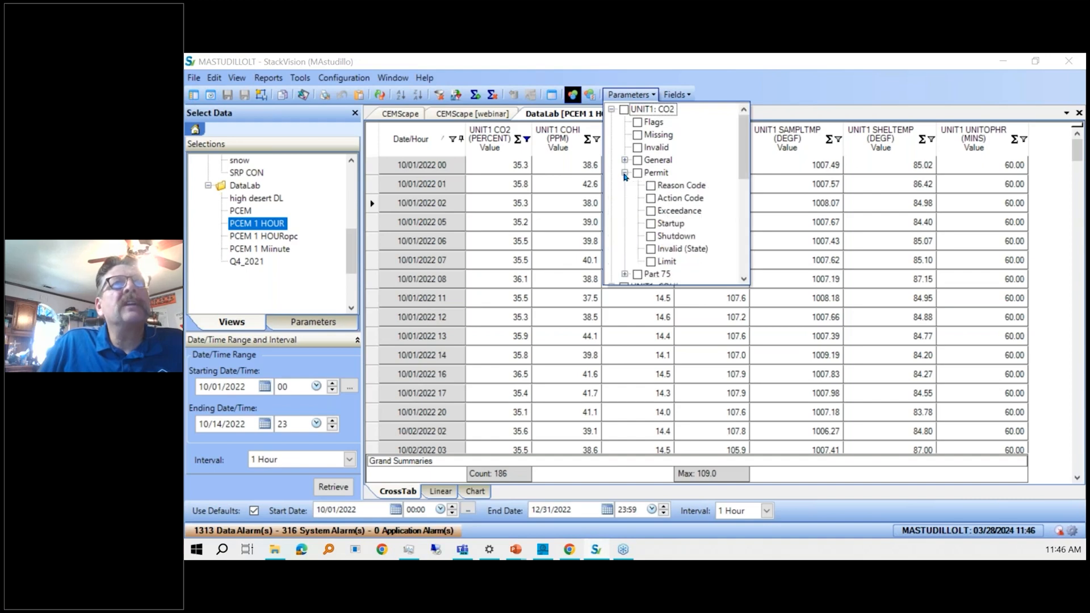
click(650, 185)
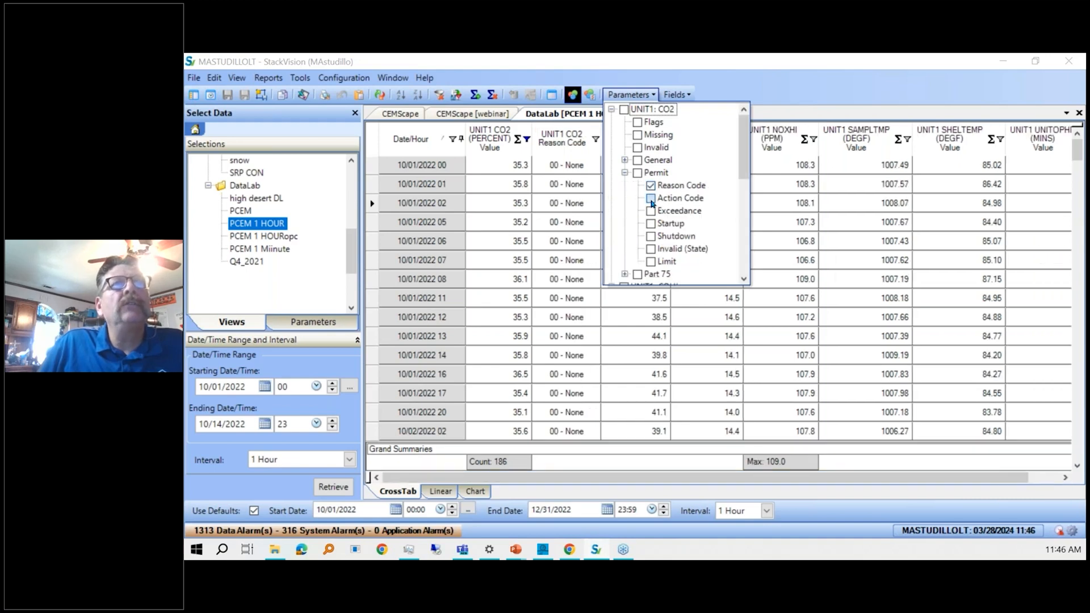
Add the UNIT1 CO2 Permit Action Code field to the grid.
click(651, 198)
click(555, 299)
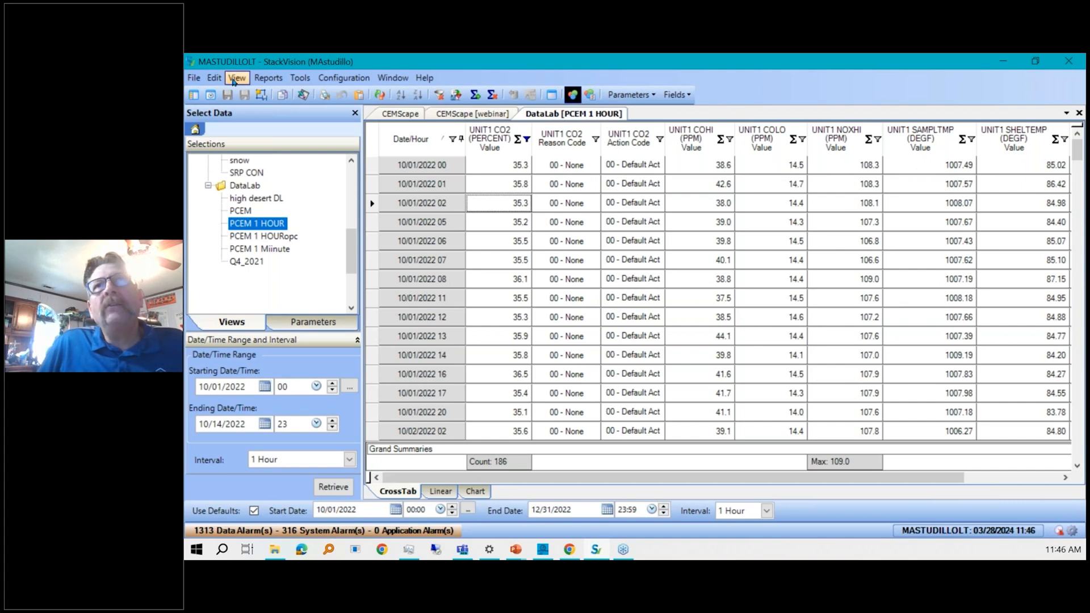
click(262, 98)
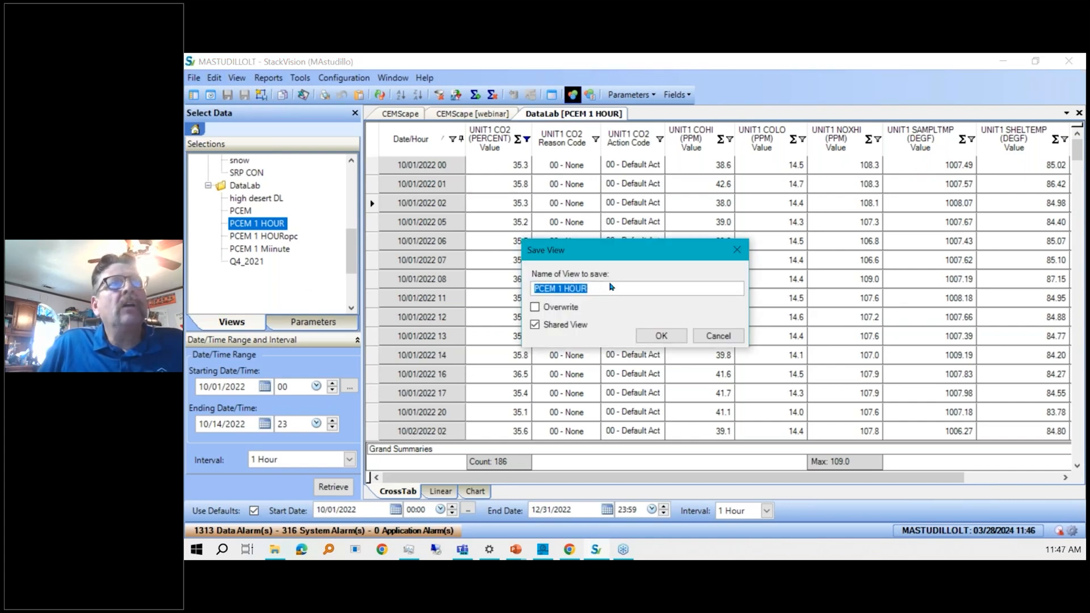
drag(608, 285, 548, 285)
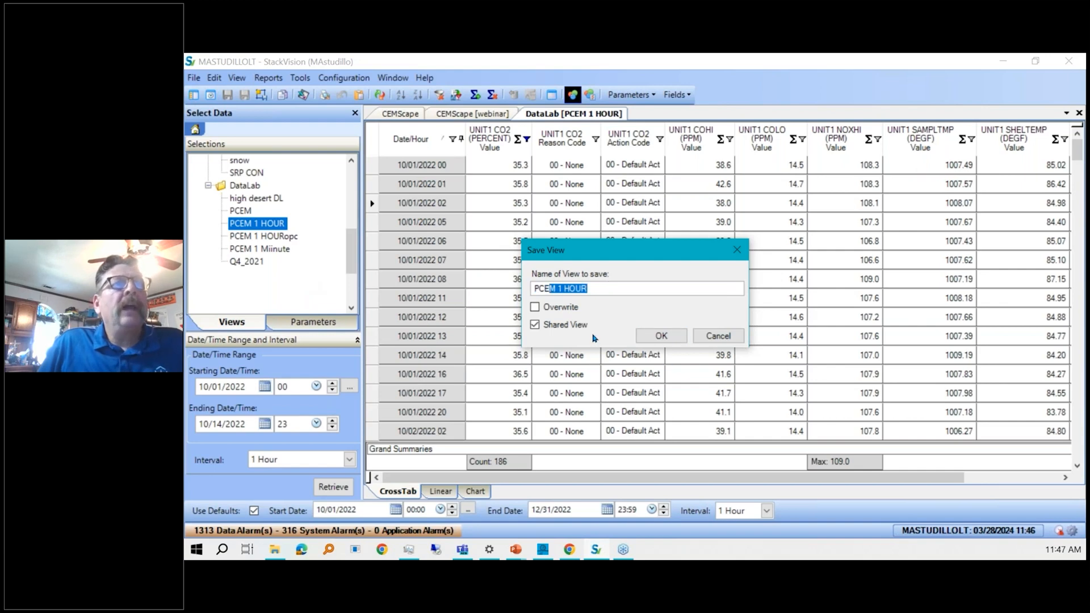
click(720, 336)
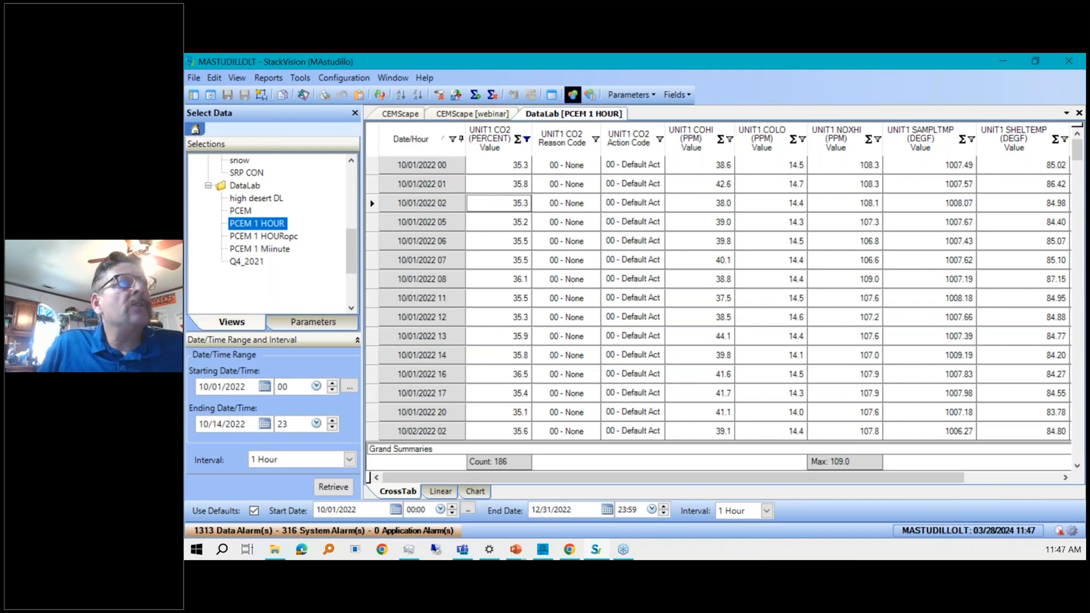
Open the shared AES R2 console in the Console Viewer.
click(194, 129)
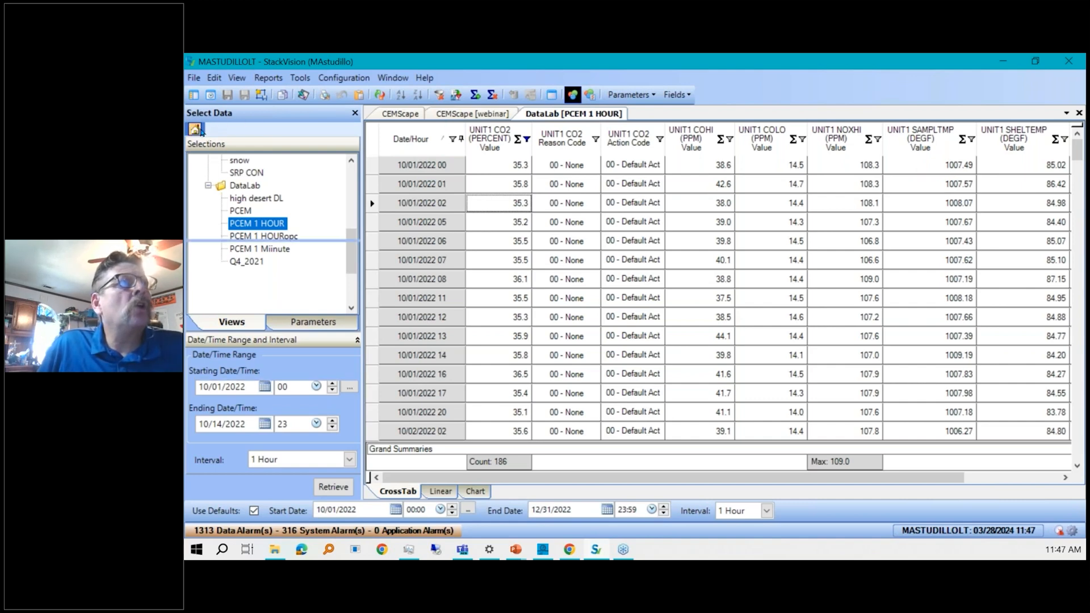
click(232, 189)
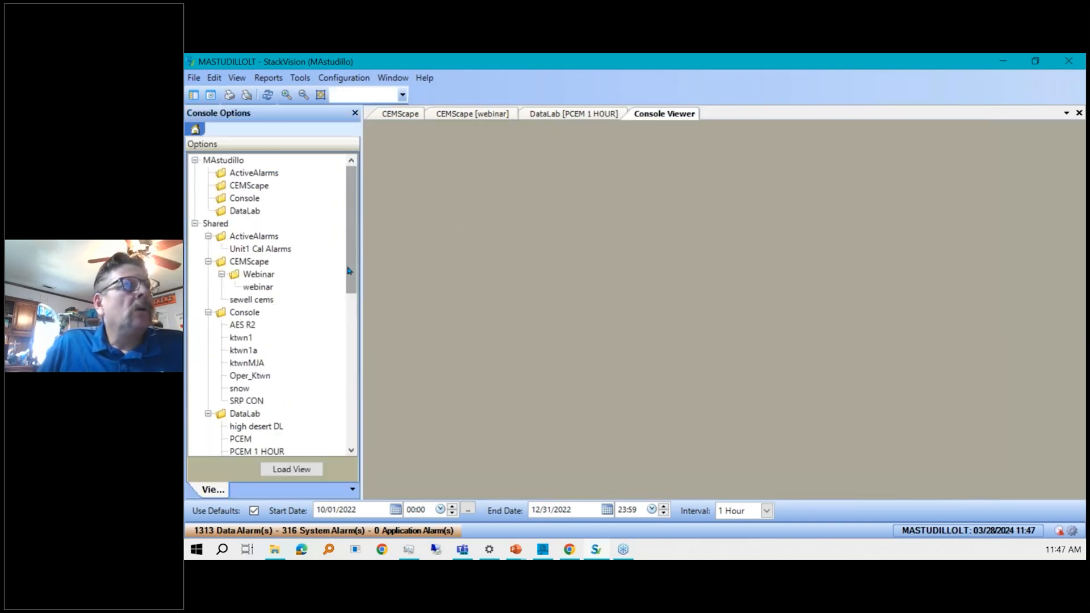
click(237, 329)
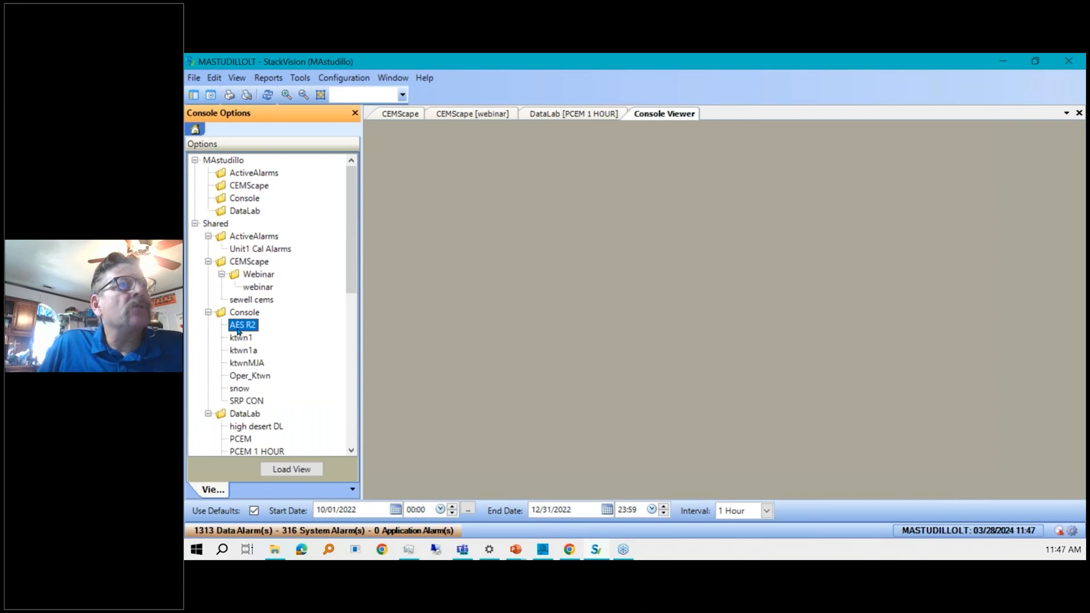
double_click(238, 329)
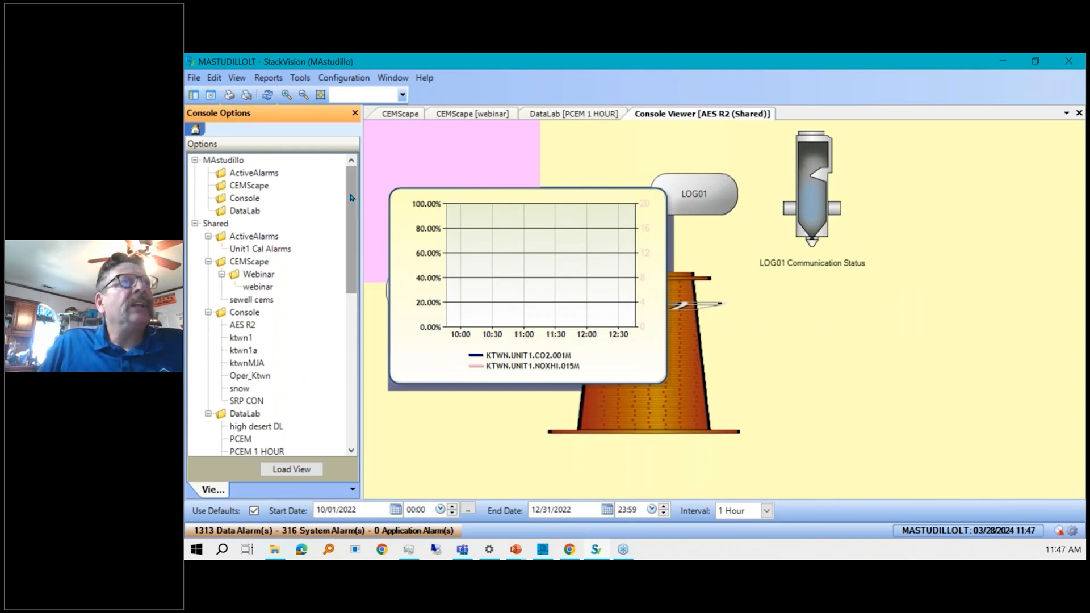
Open the shared AES R2 console in the Console Designer.
click(195, 129)
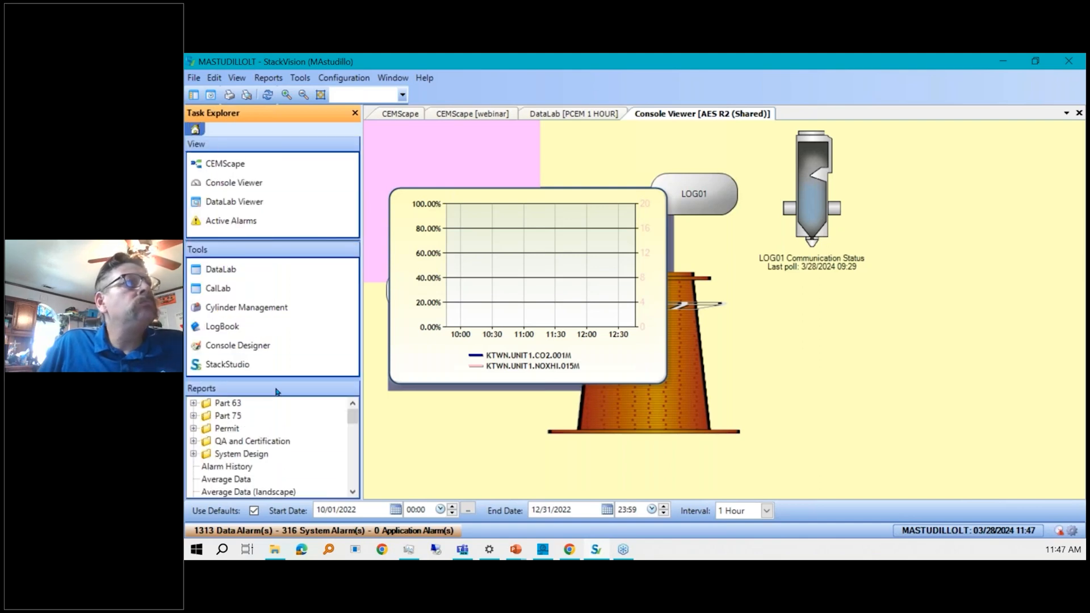
click(248, 342)
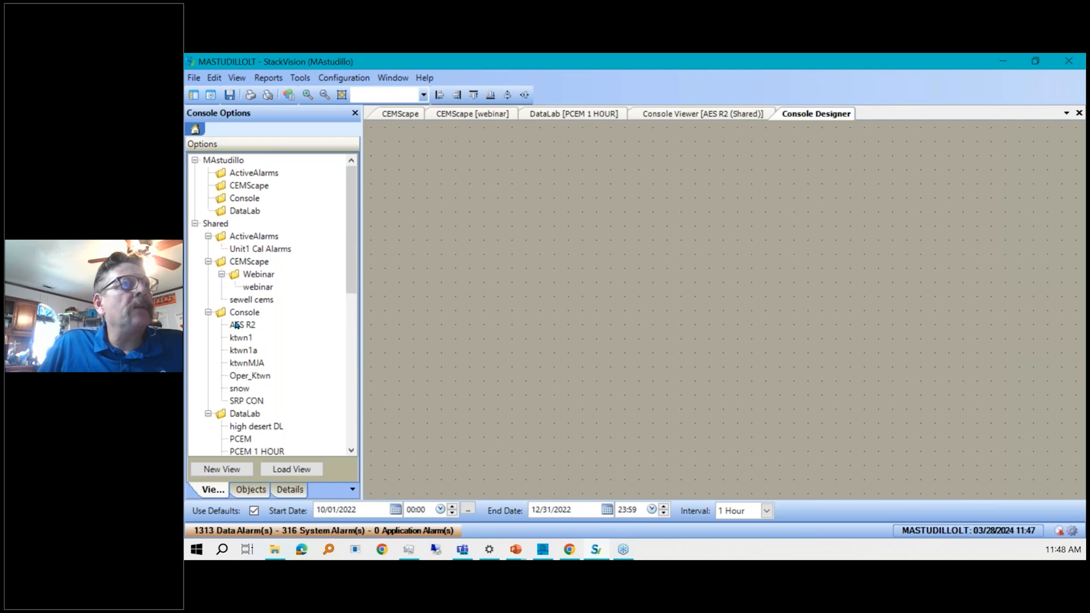
double_click(236, 325)
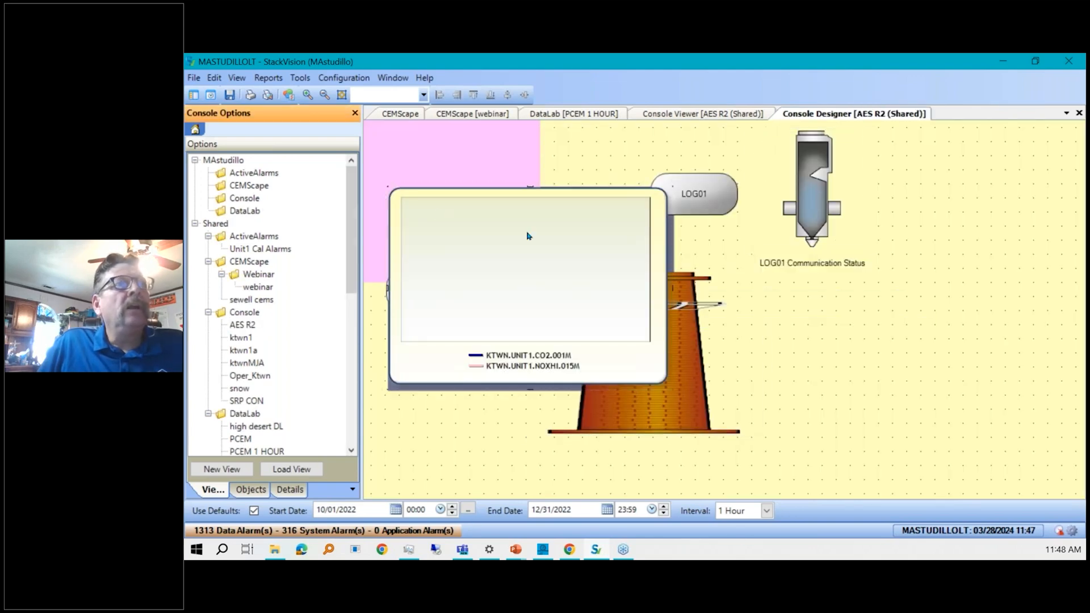
Reposition the trend chart to the lower right and the stack graphic to the lower left of the console.
drag(547, 274, 876, 375)
click(647, 303)
drag(647, 304, 506, 361)
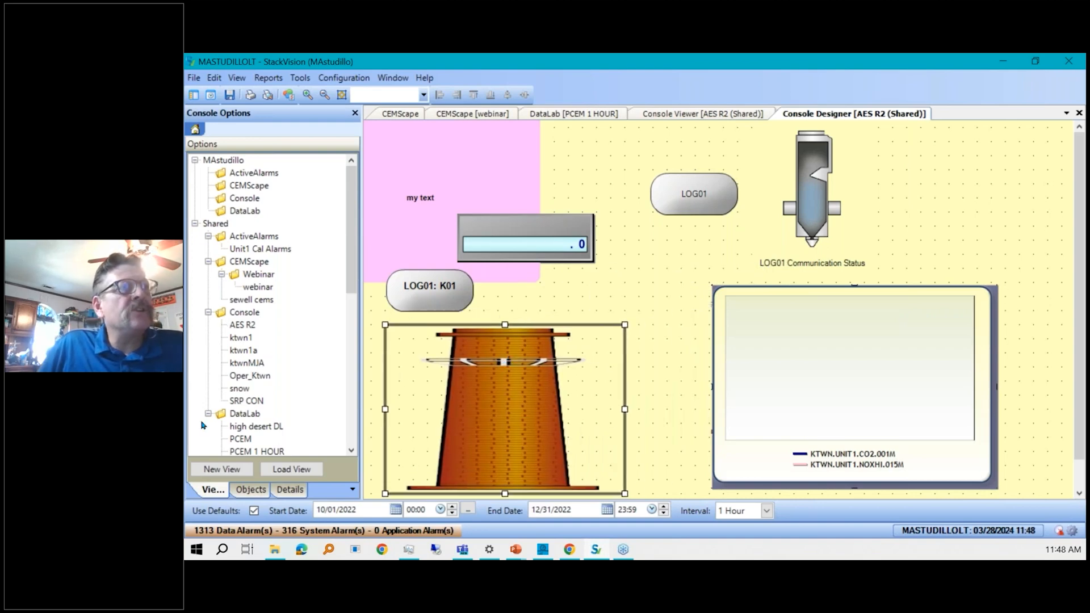
Add a numeric display of the KTWN UNIT1 CO2 parameter at 1 Minute interval near the top of the console.
click(250, 491)
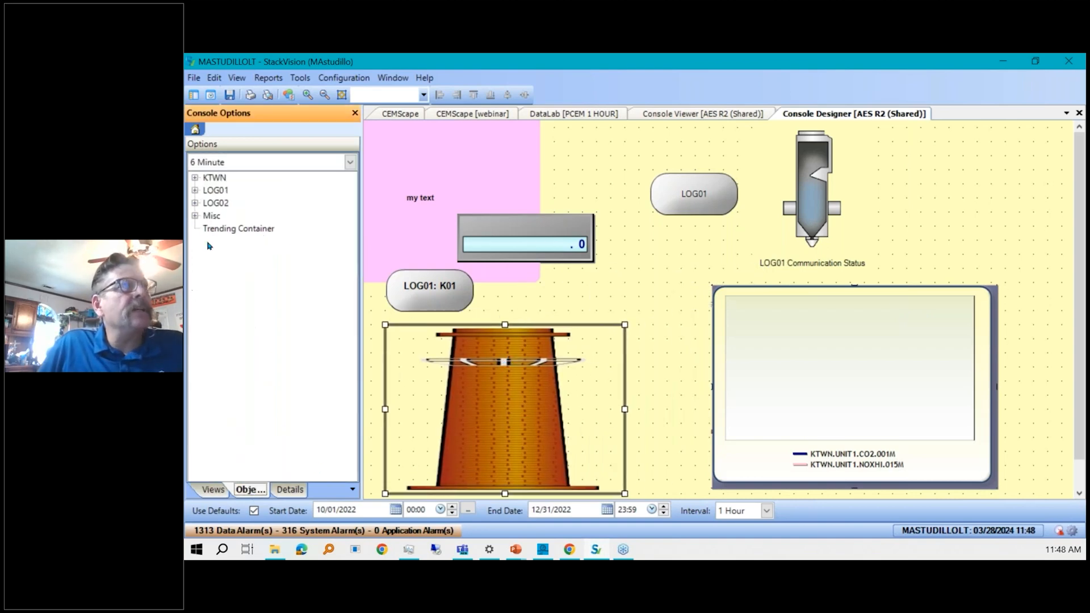
click(234, 163)
scroll(282, 197, up, 2)
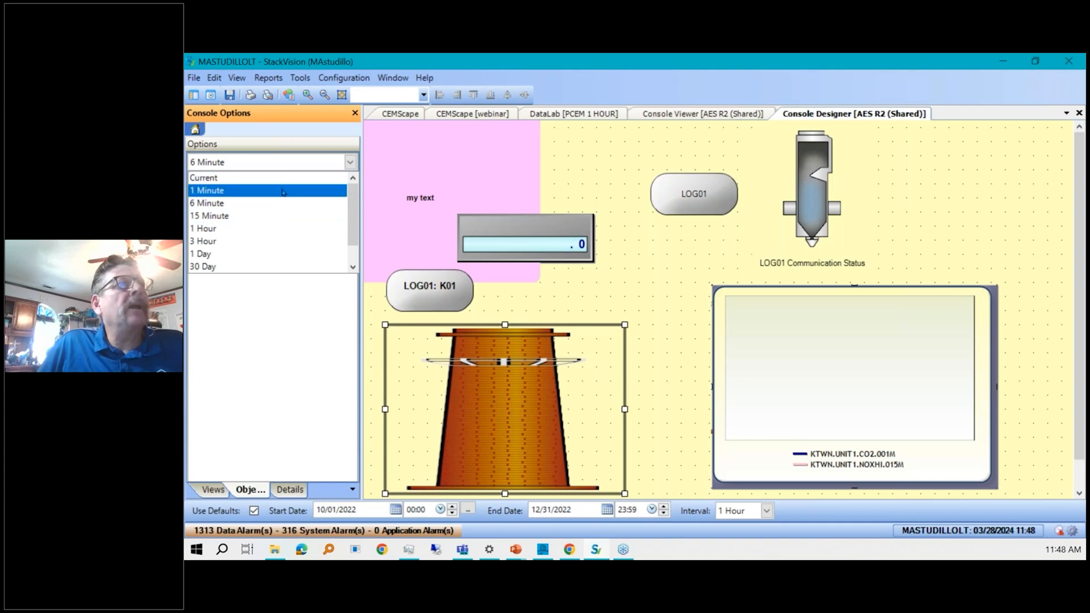
click(283, 192)
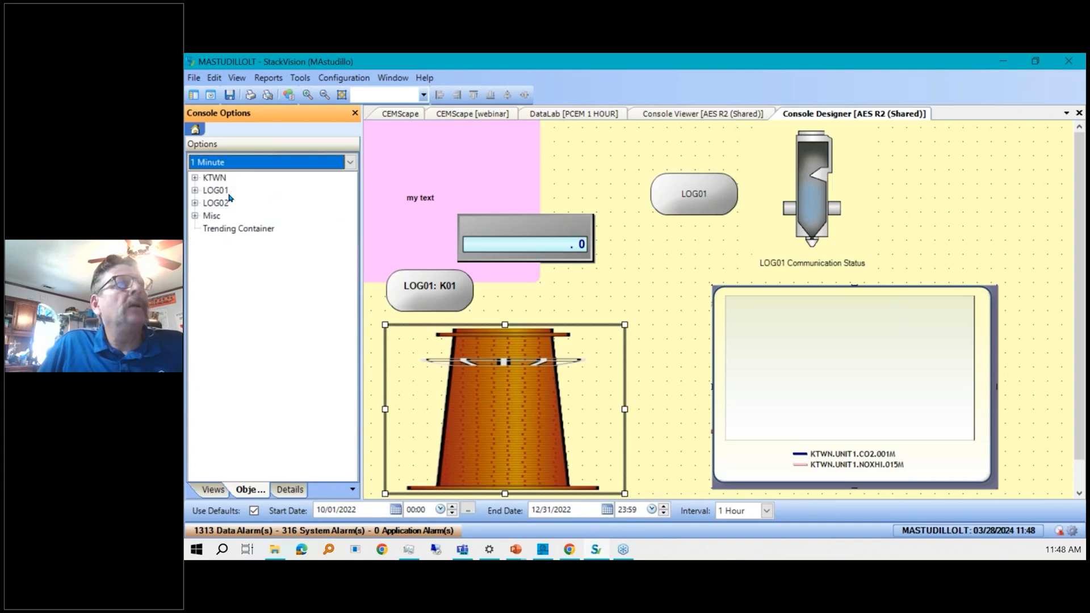
click(195, 191)
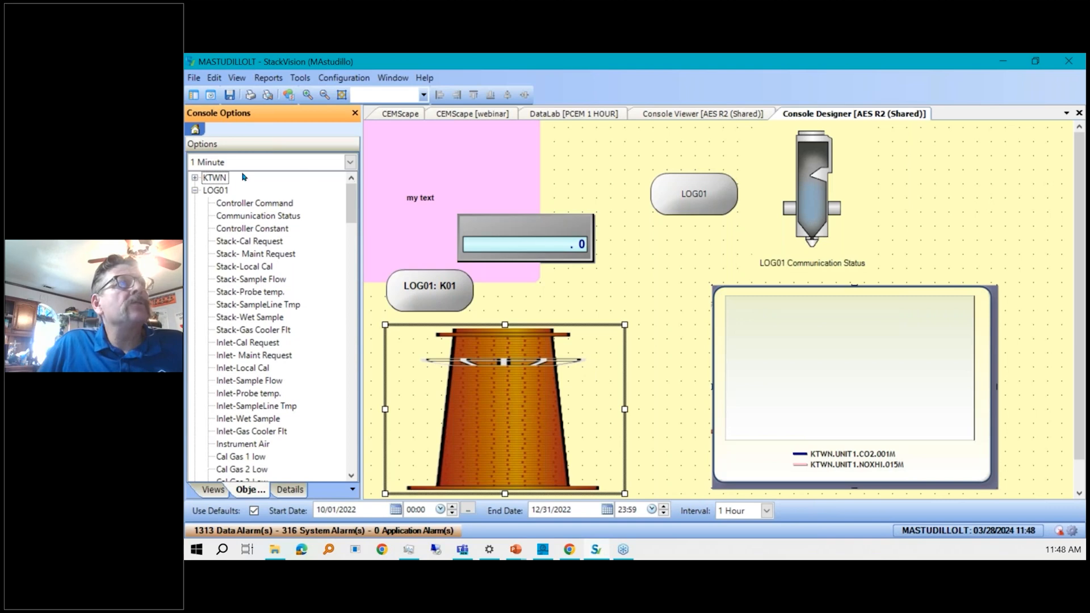
double_click(219, 180)
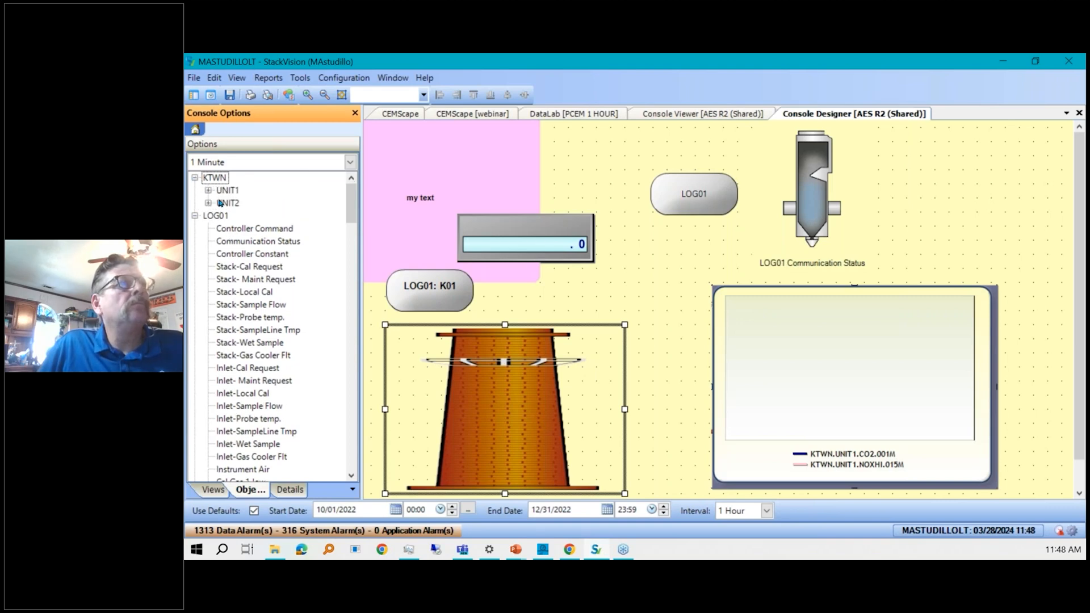
click(208, 190)
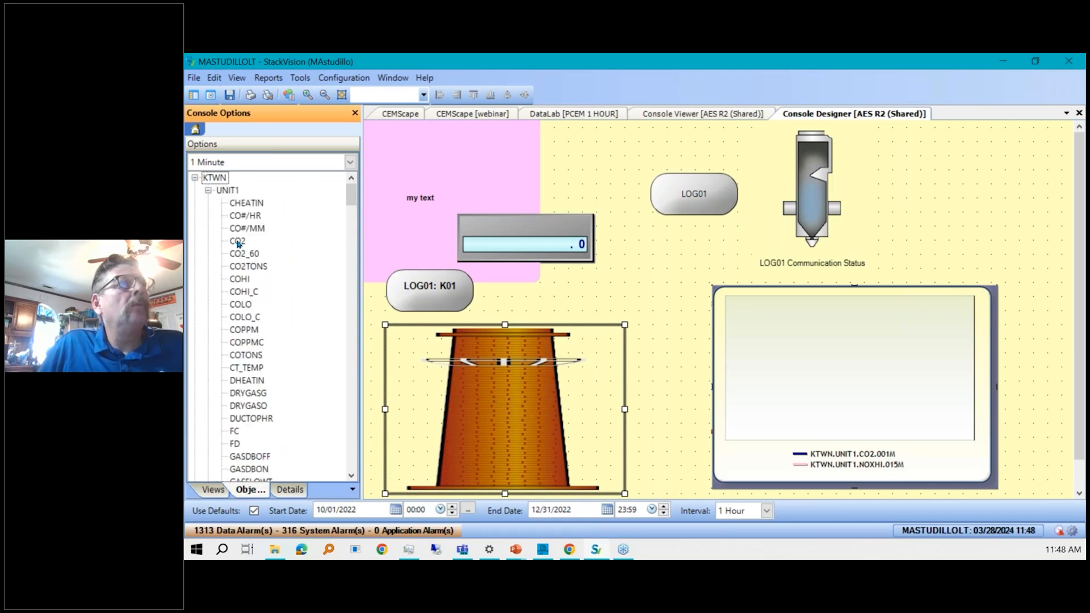
drag(238, 243, 505, 146)
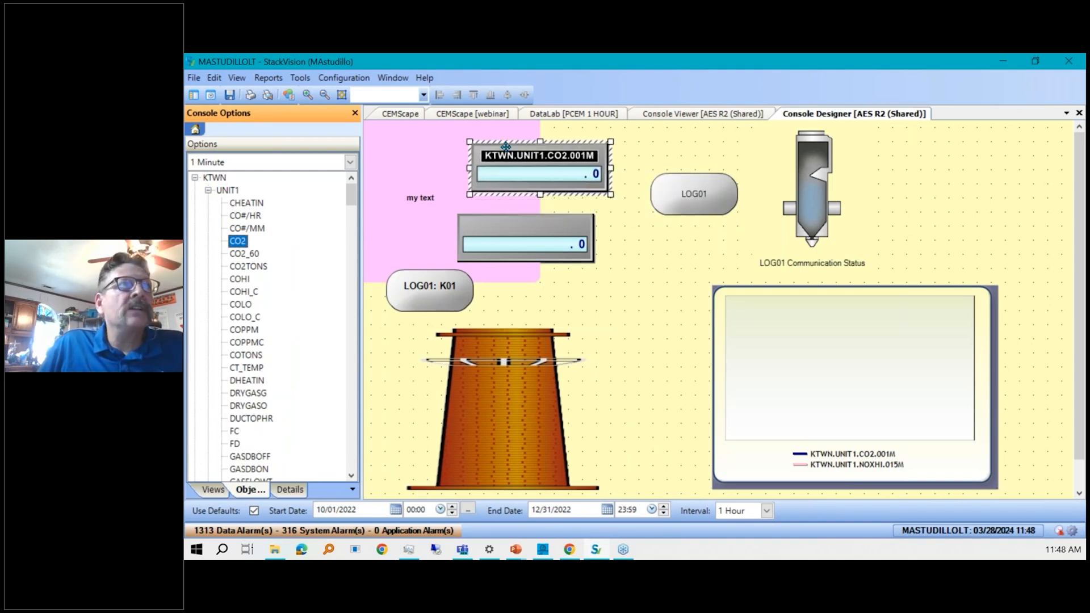
Review the new display's property details.
click(289, 490)
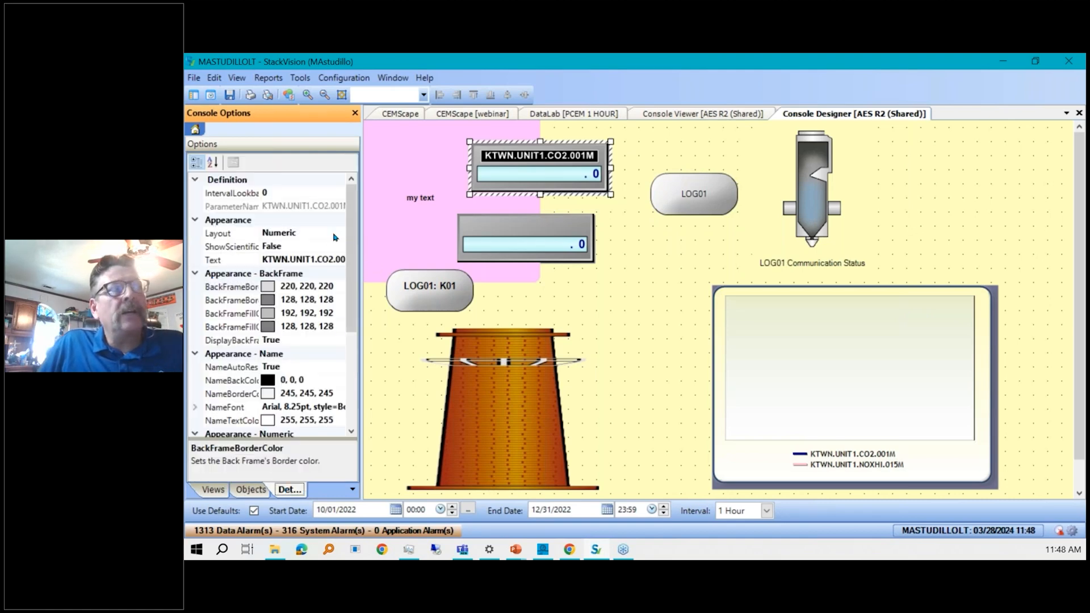
drag(350, 238, 344, 335)
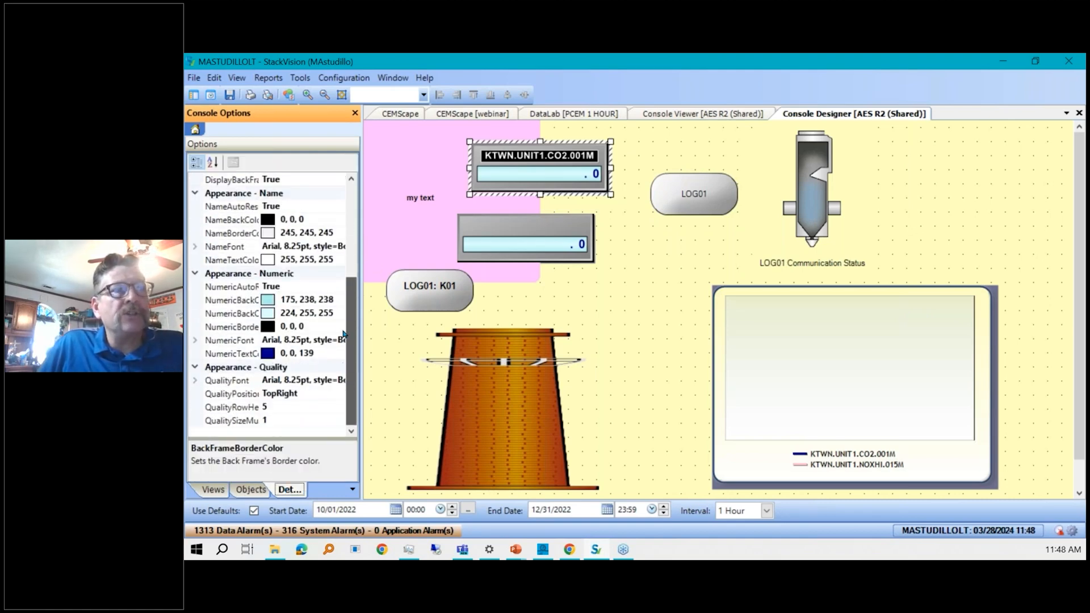
scroll(344, 335, up, 4)
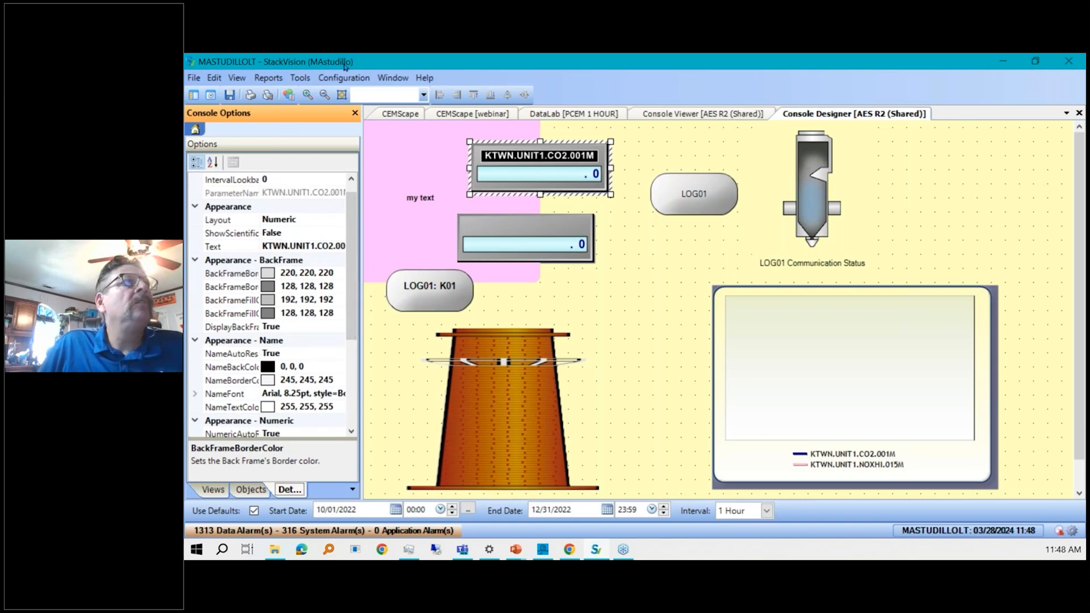
Open the Dashboards tool and maximize its window.
click(268, 78)
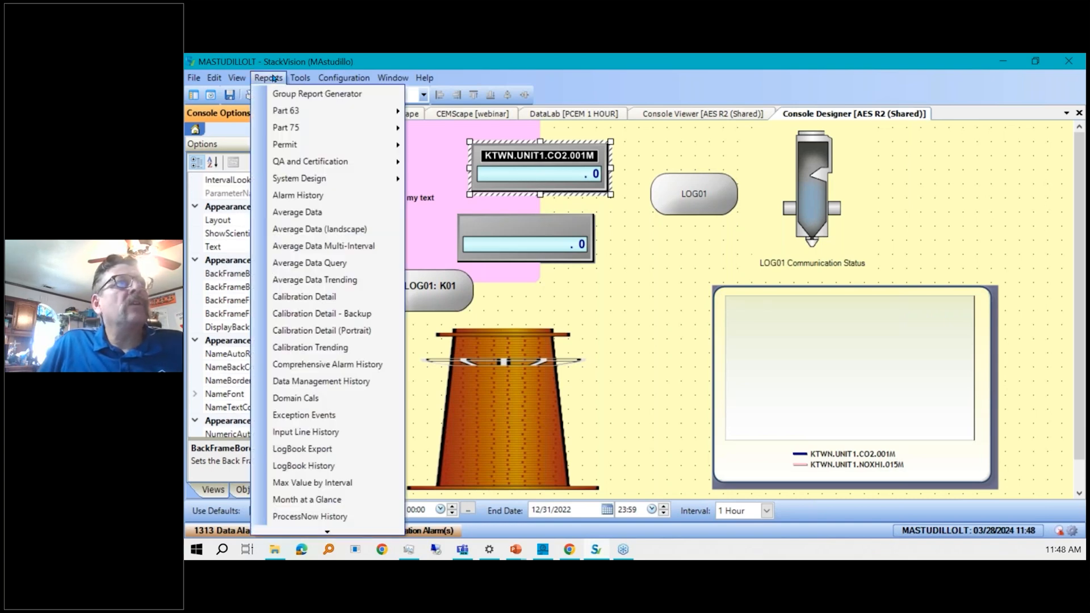
click(262, 78)
click(300, 79)
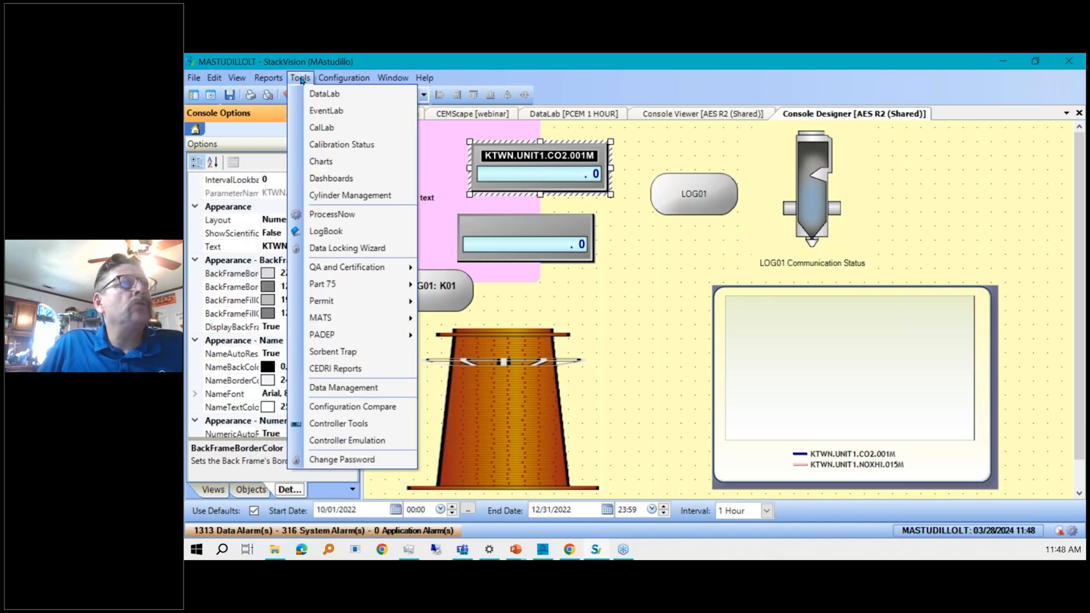
click(357, 180)
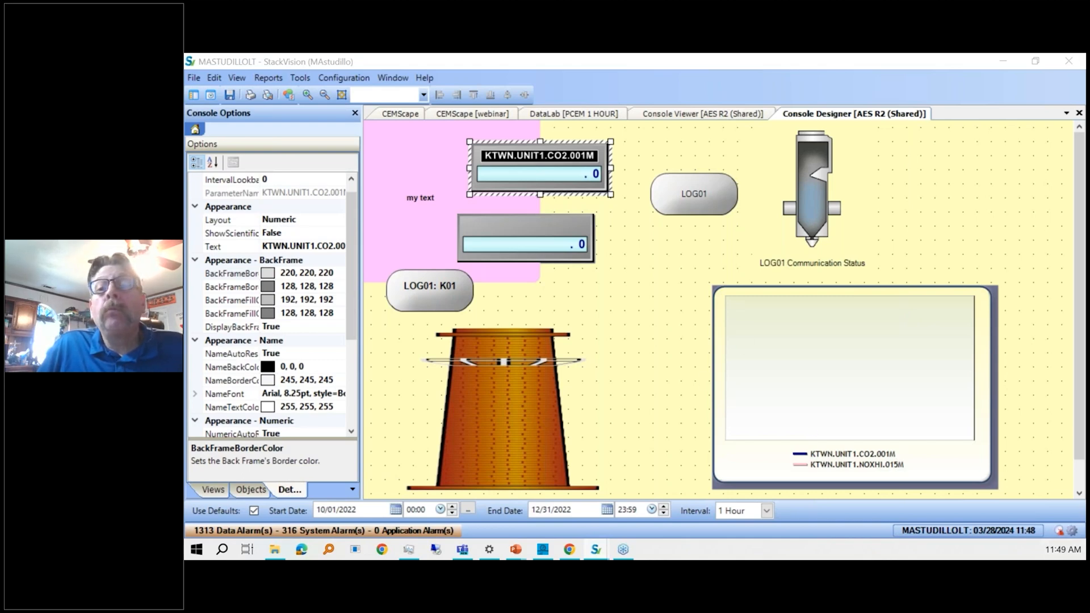
drag(183, 288, 729, 80)
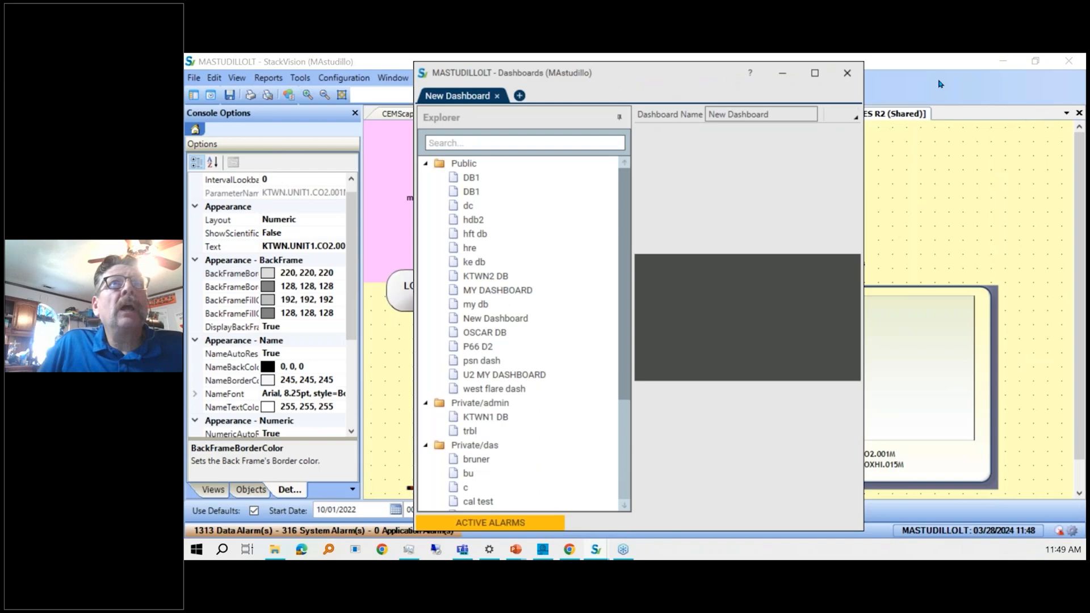
click(812, 77)
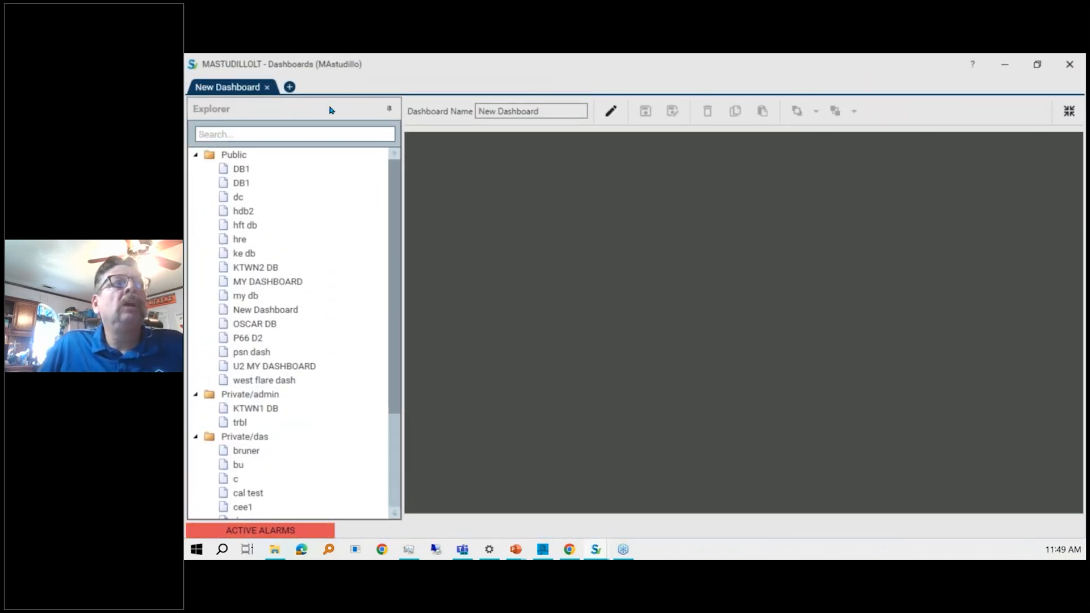
Switch the new dashboard to edit mode and place an empty number object on the canvas.
click(511, 111)
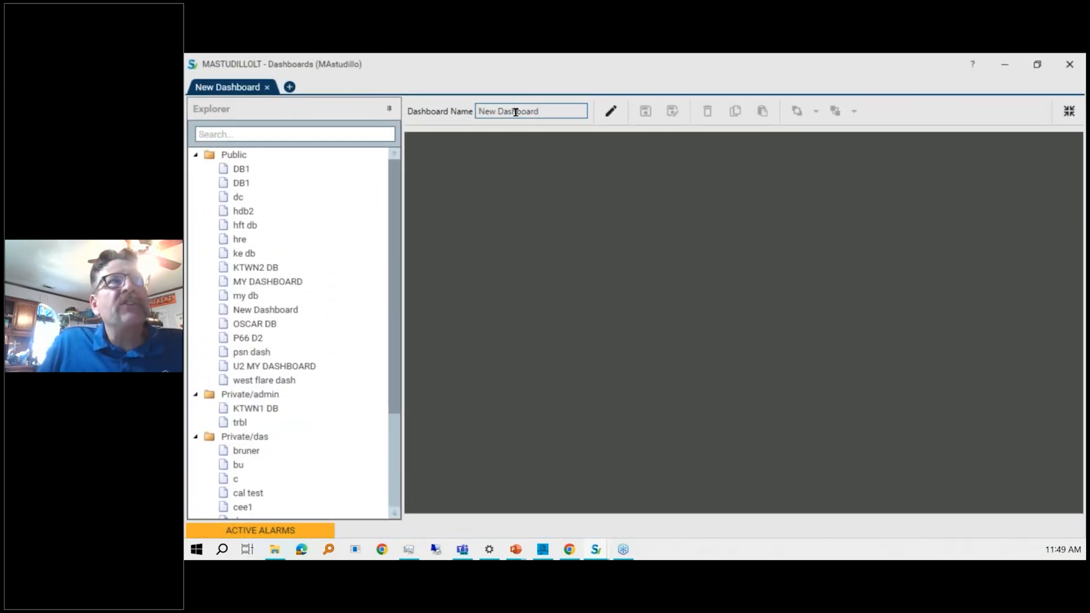
click(618, 114)
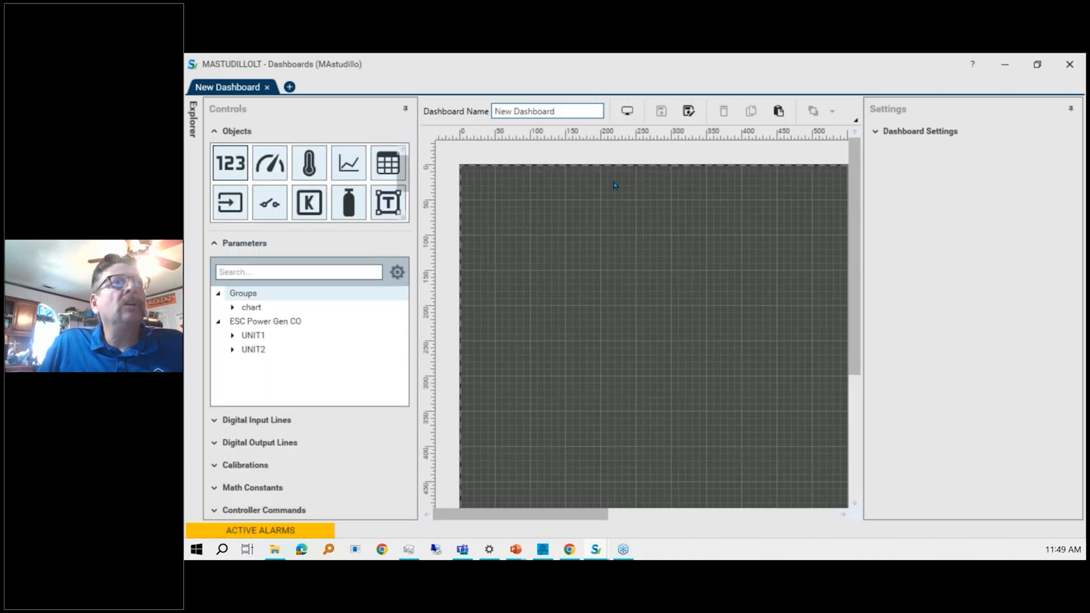
drag(234, 168, 543, 237)
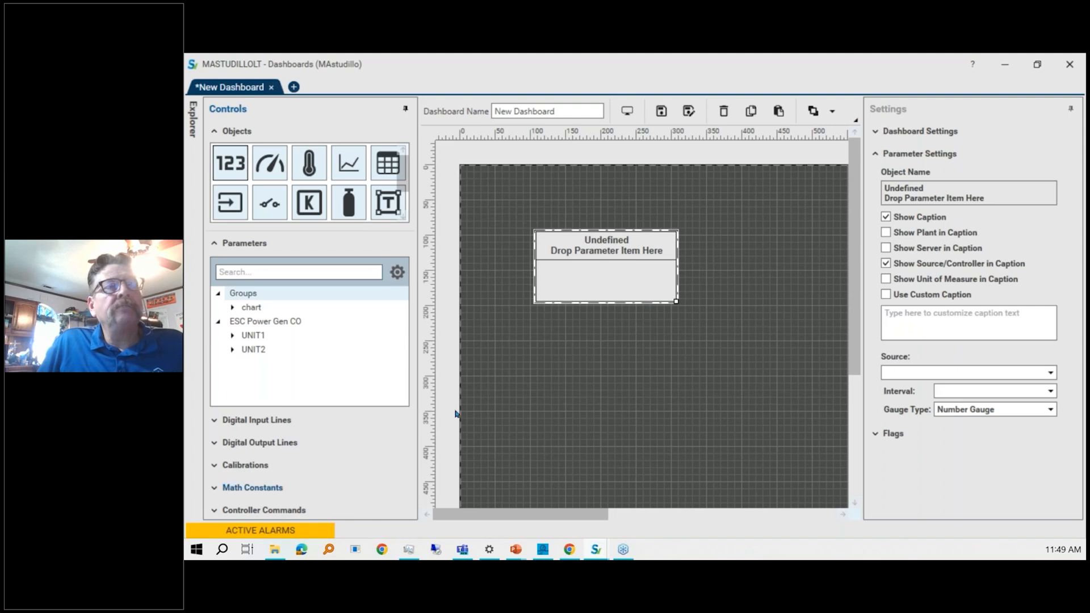
Add a UNIT1 CO2 number gauge below the empty object.
click(232, 336)
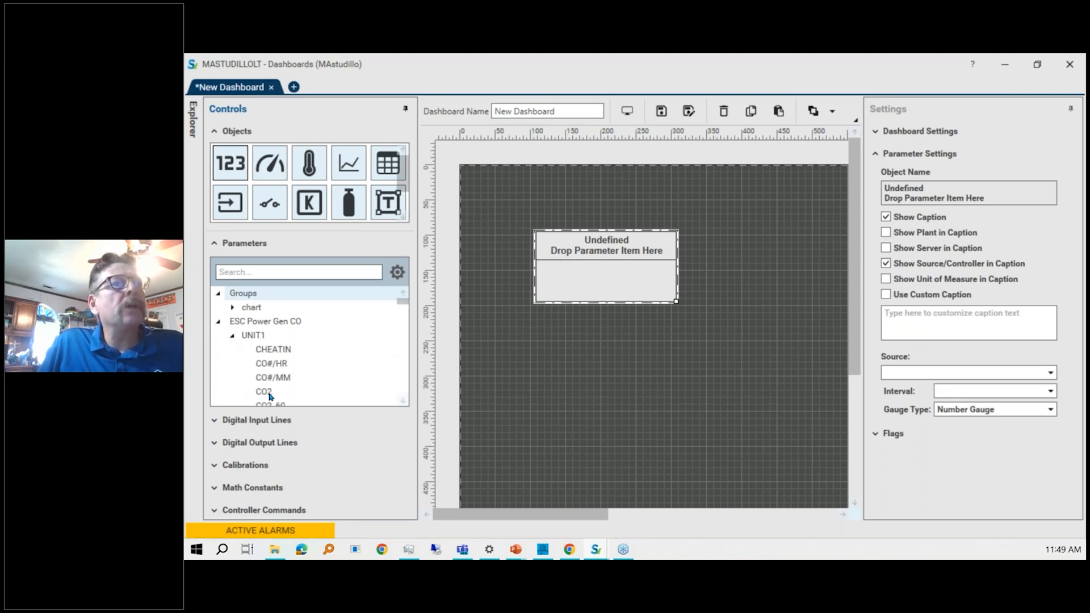
drag(276, 395, 586, 342)
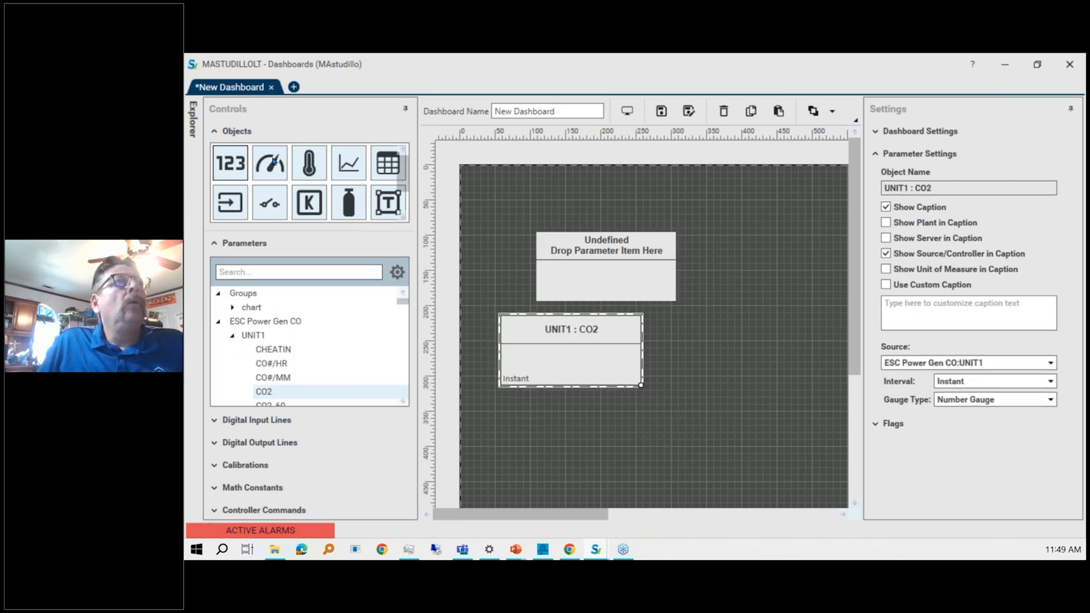
Add an analog gauge for UNIT1 CO2 at the upper right and hide the source/controller in its caption.
drag(274, 162, 761, 215)
drag(798, 256, 724, 225)
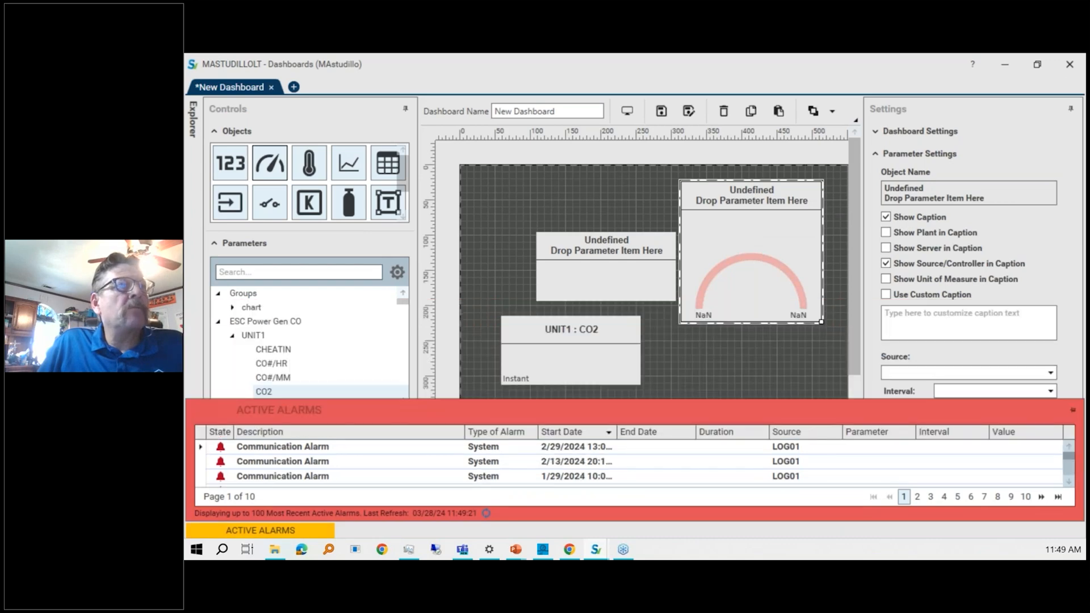
drag(263, 392, 773, 262)
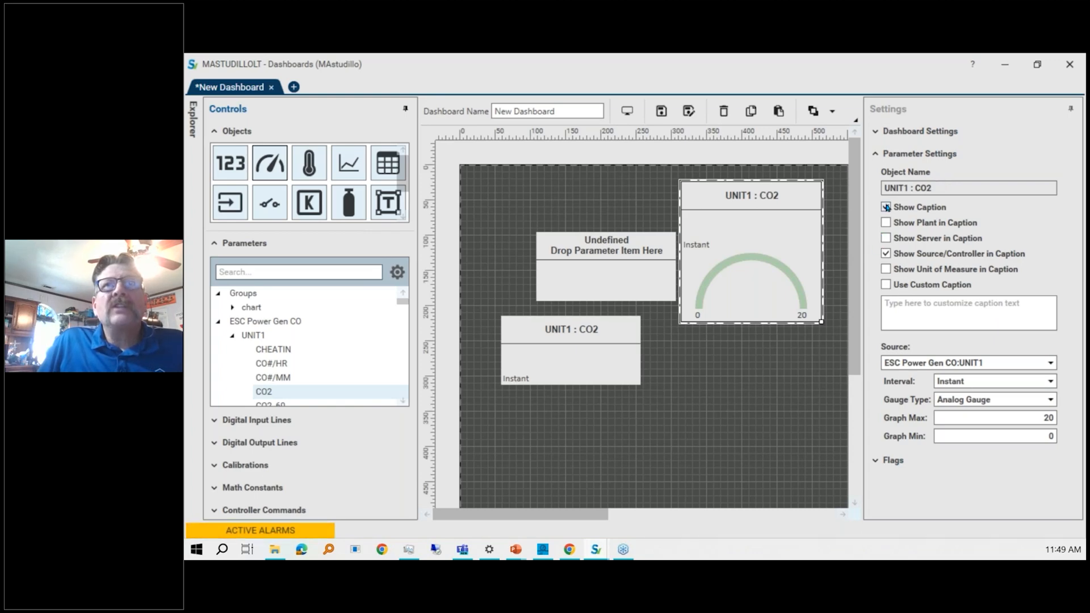
click(886, 254)
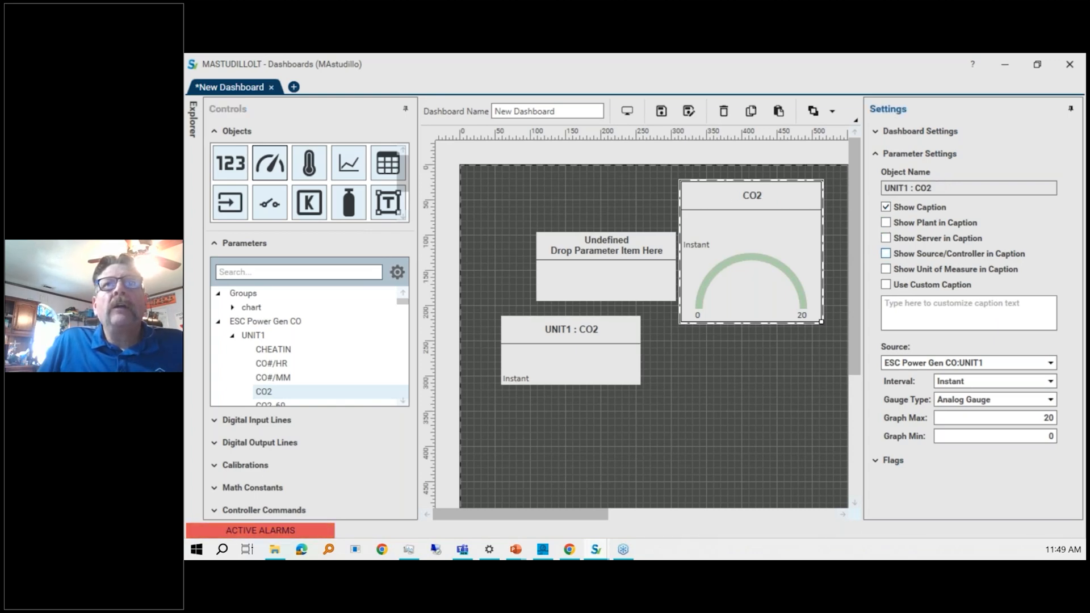
Give the analog CO2 gauge the custom caption "Peter PAn".
click(886, 284)
click(927, 308)
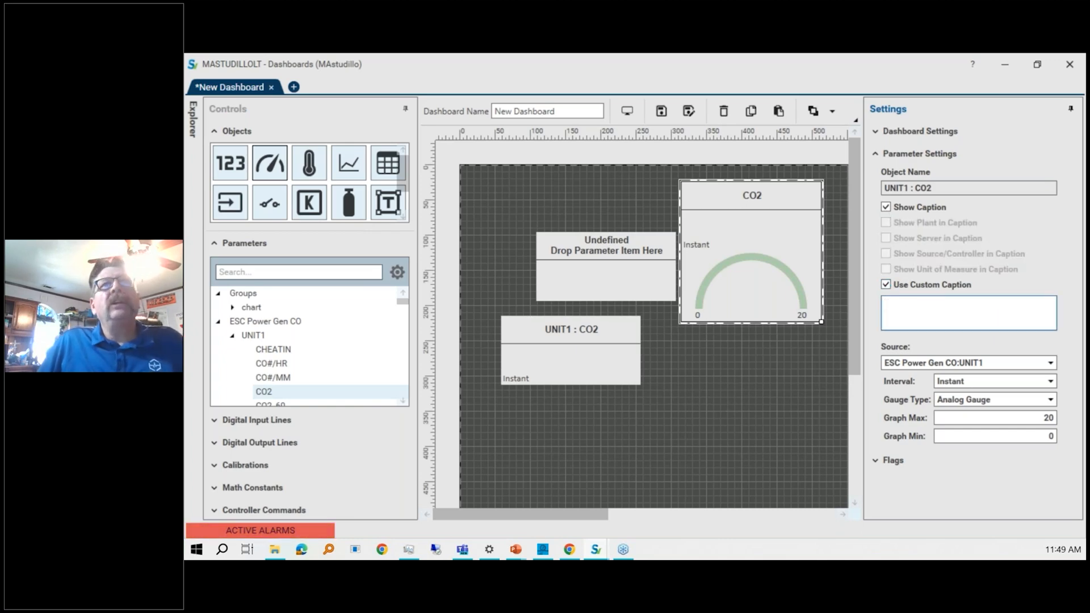
text(Pet)
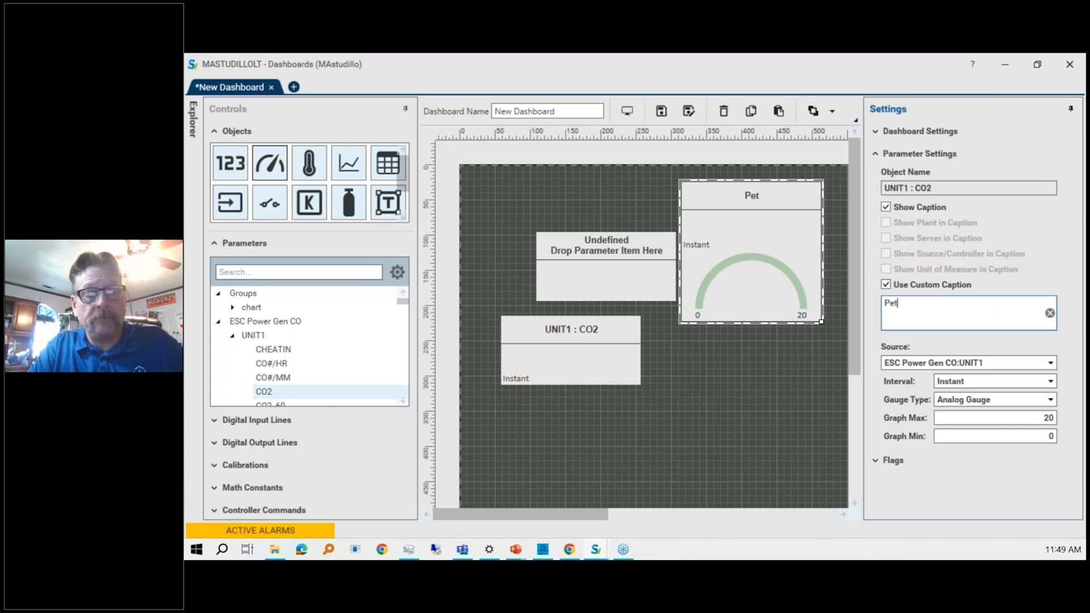
text(er)
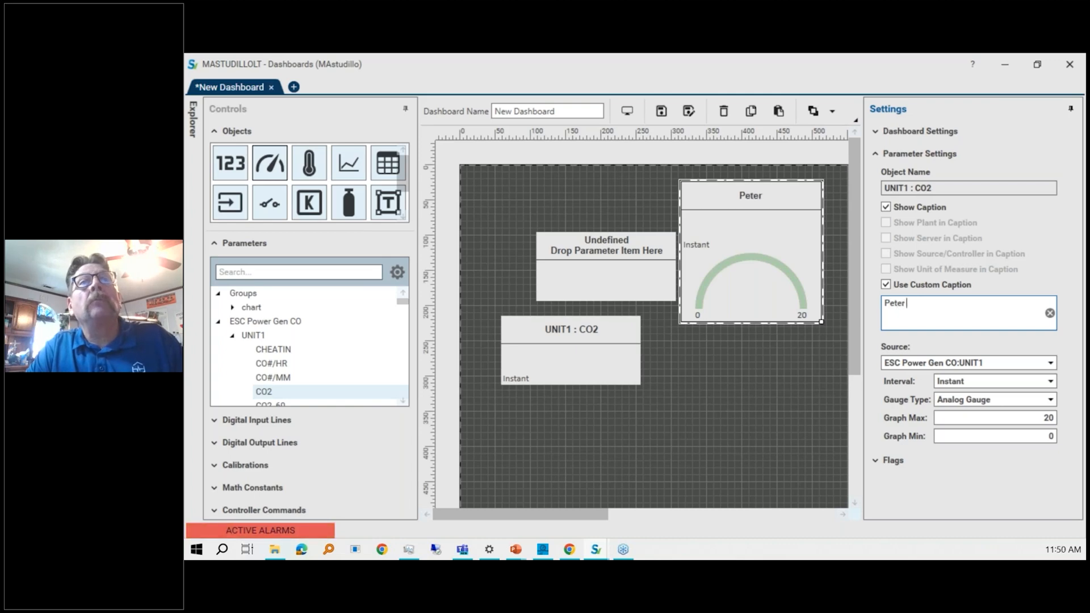
text( PAn)
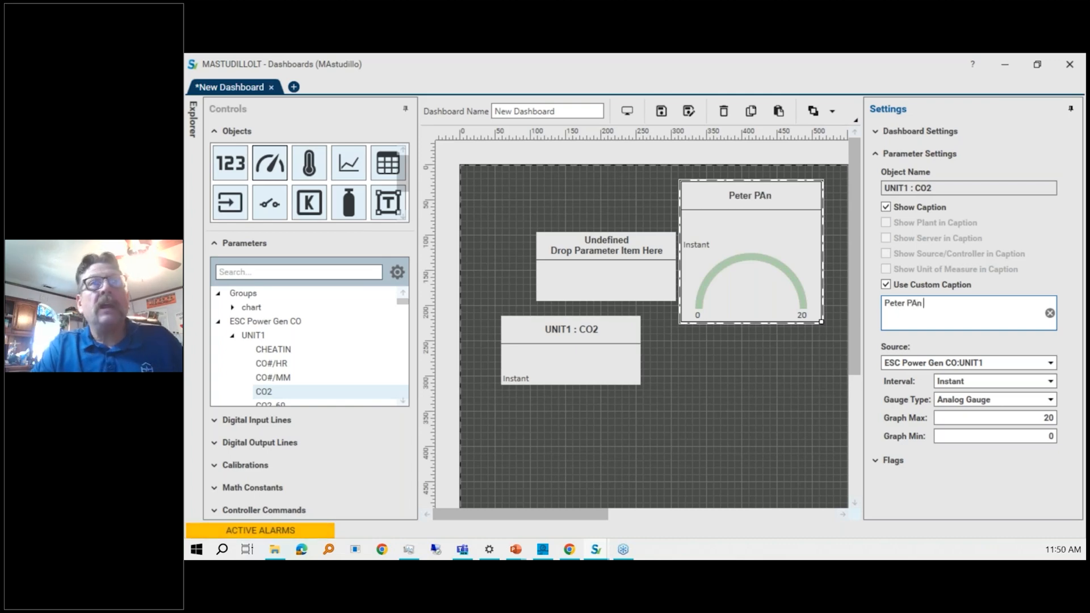
click(757, 420)
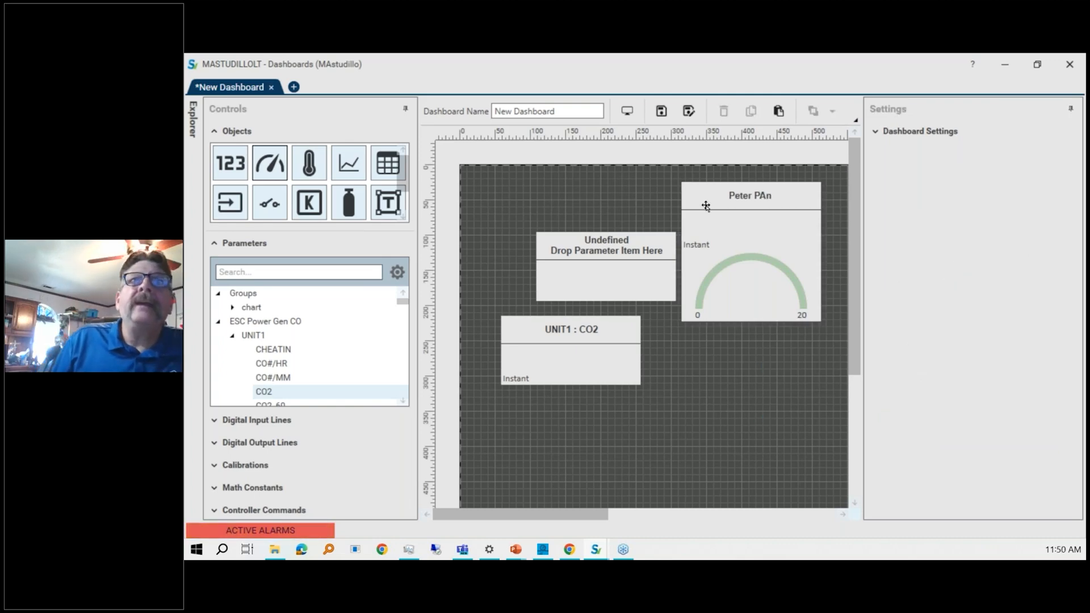
Change the captioned gauge's type to Vertical Gauge.
click(723, 250)
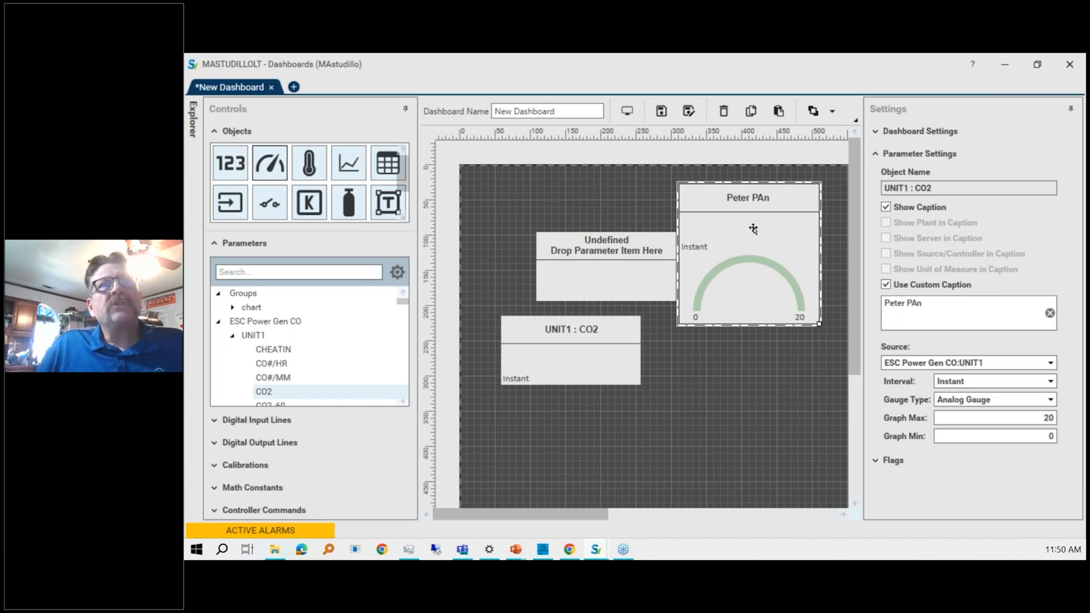
click(1050, 400)
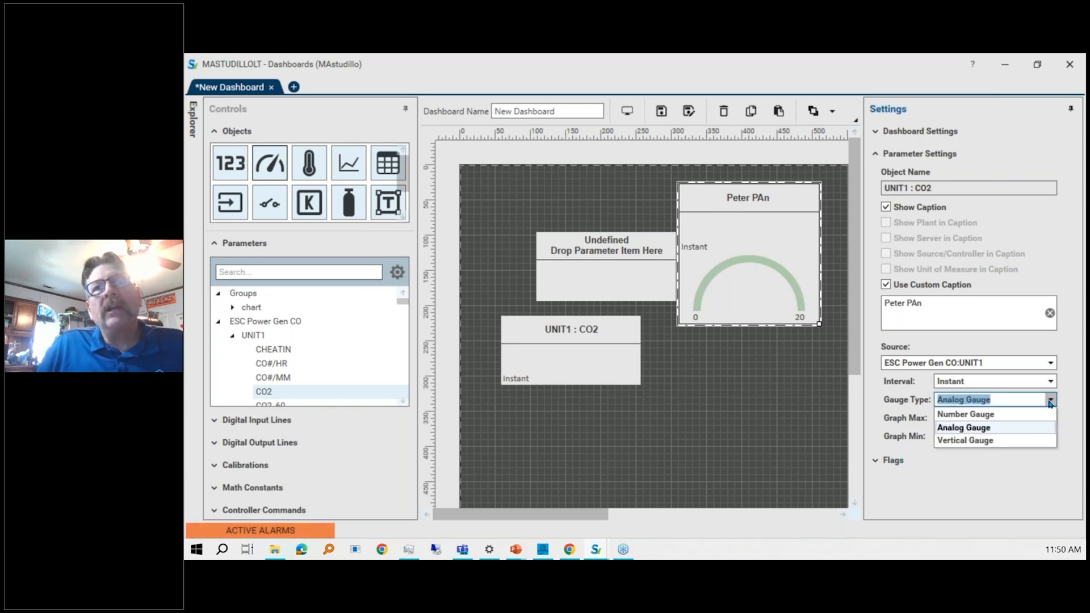
click(988, 442)
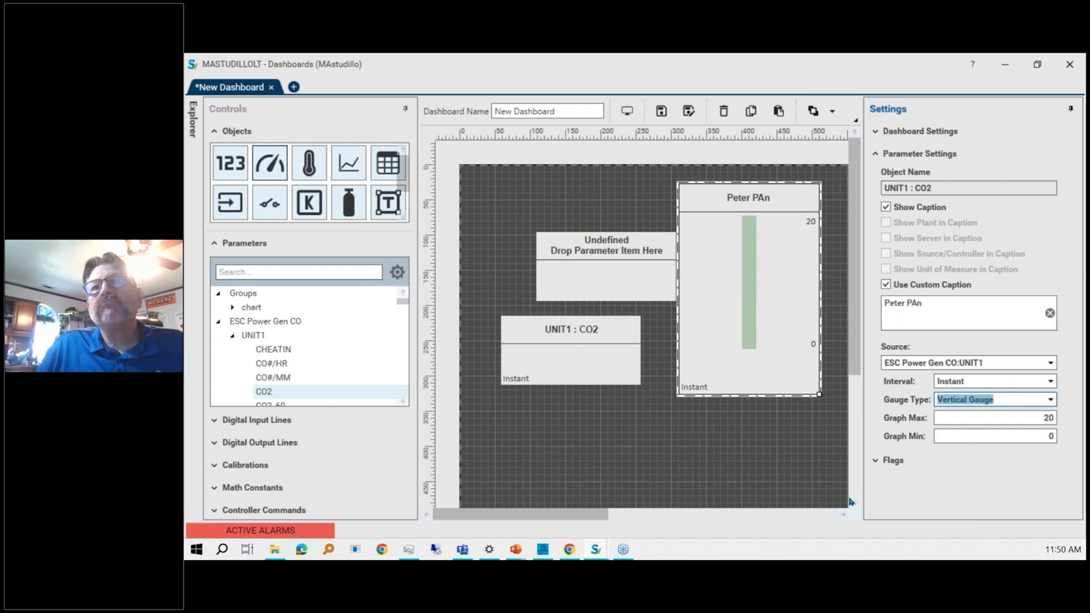
Enable the OOC (T) flag on the vertical gauge and give it an orange color.
click(876, 461)
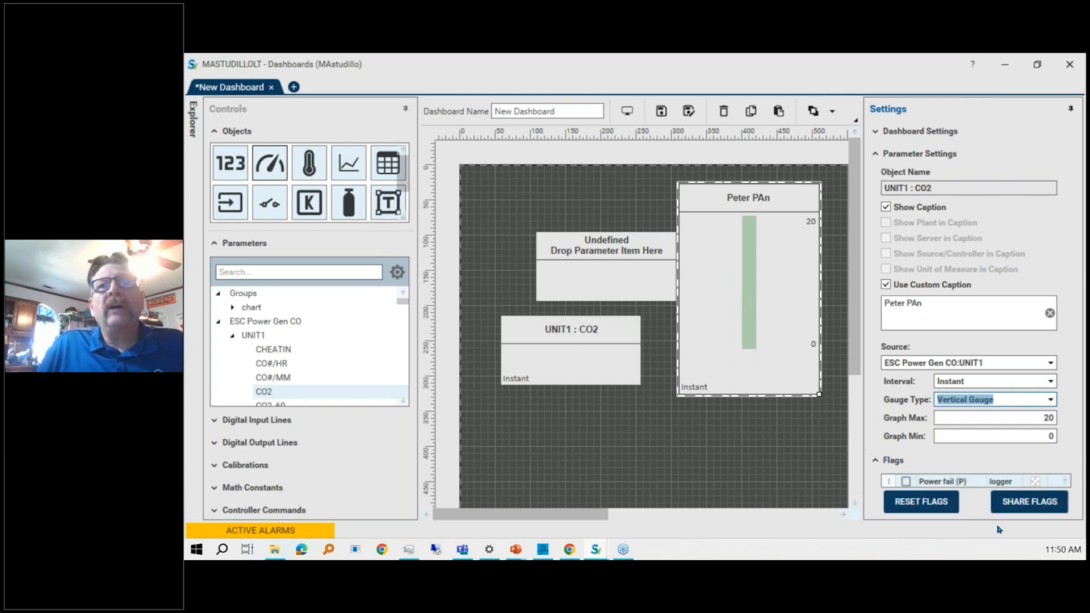
click(875, 153)
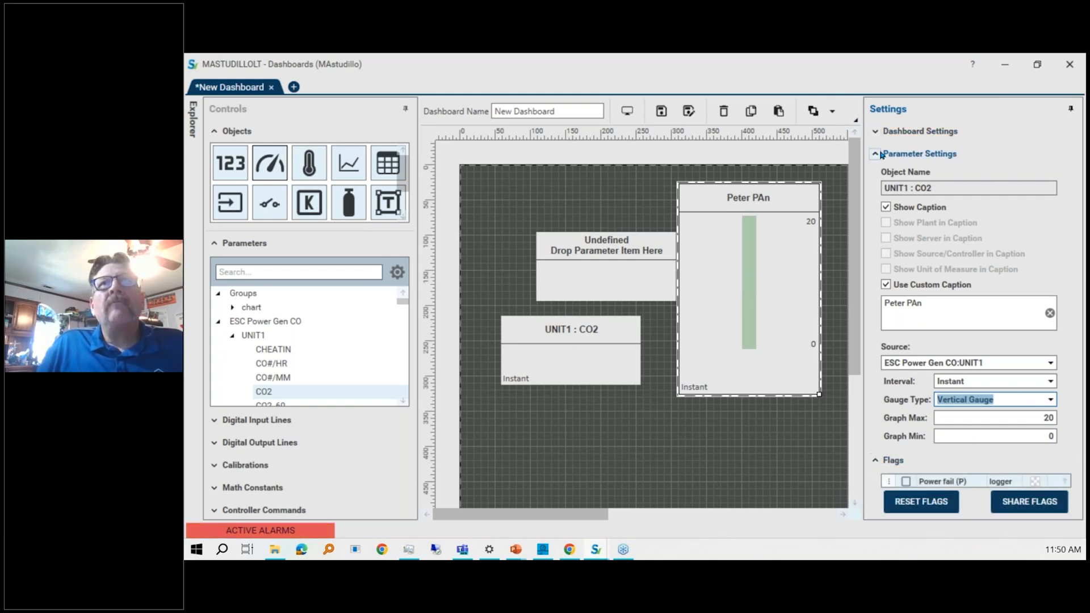
click(904, 227)
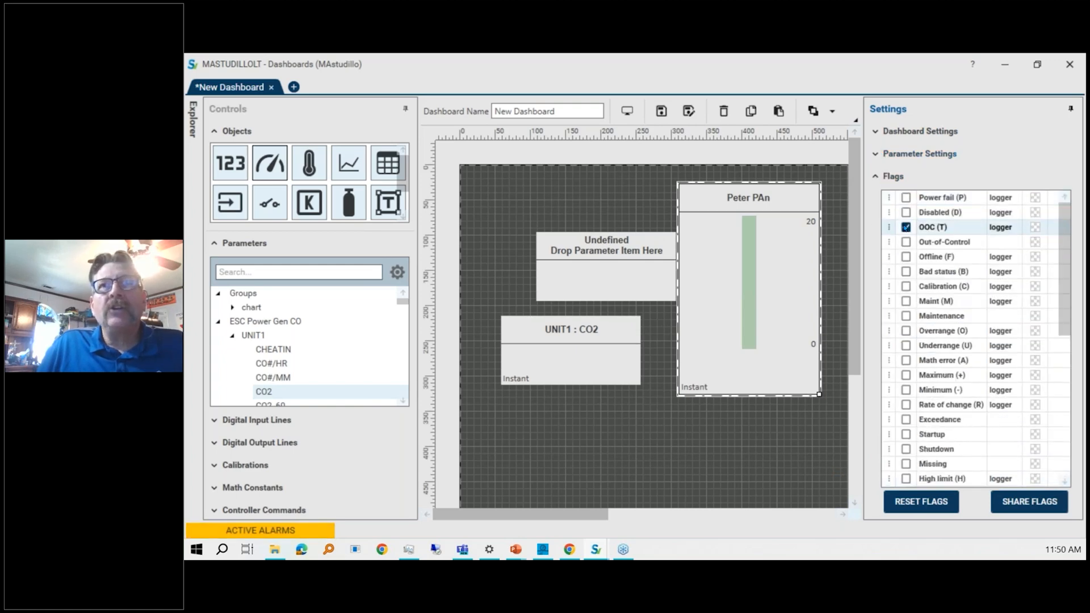
click(1034, 227)
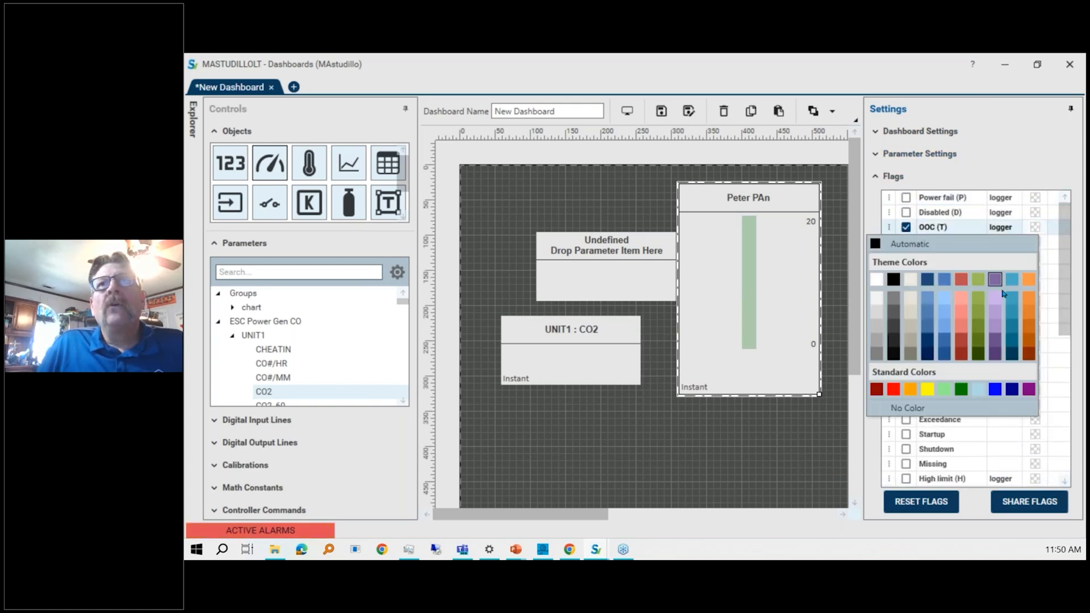
click(1028, 279)
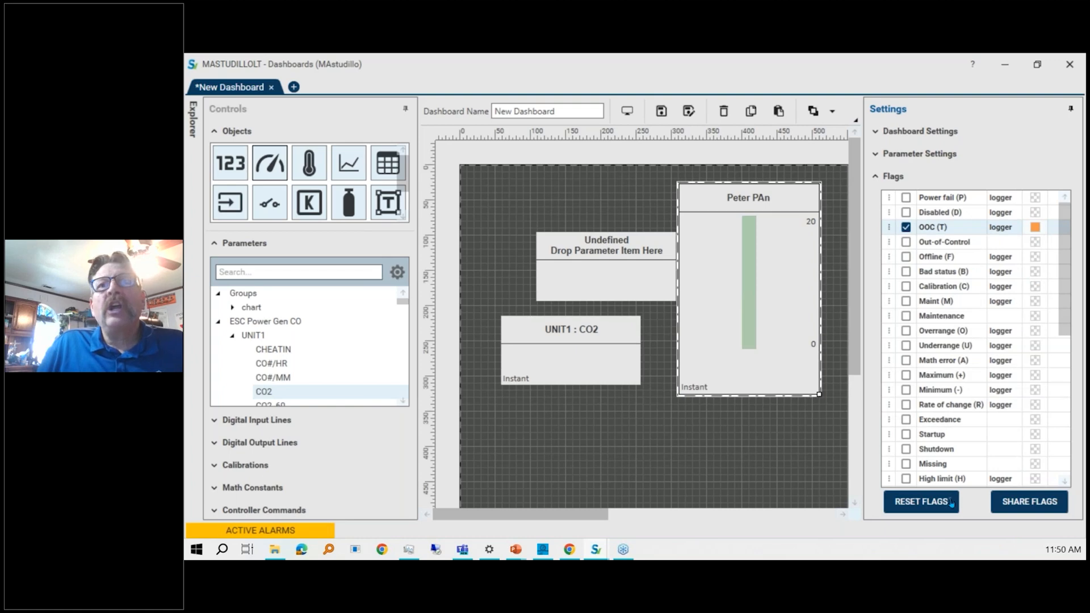
Share the gauge's flags and move the OOC (T) flag below Math error in the flag list.
click(1014, 497)
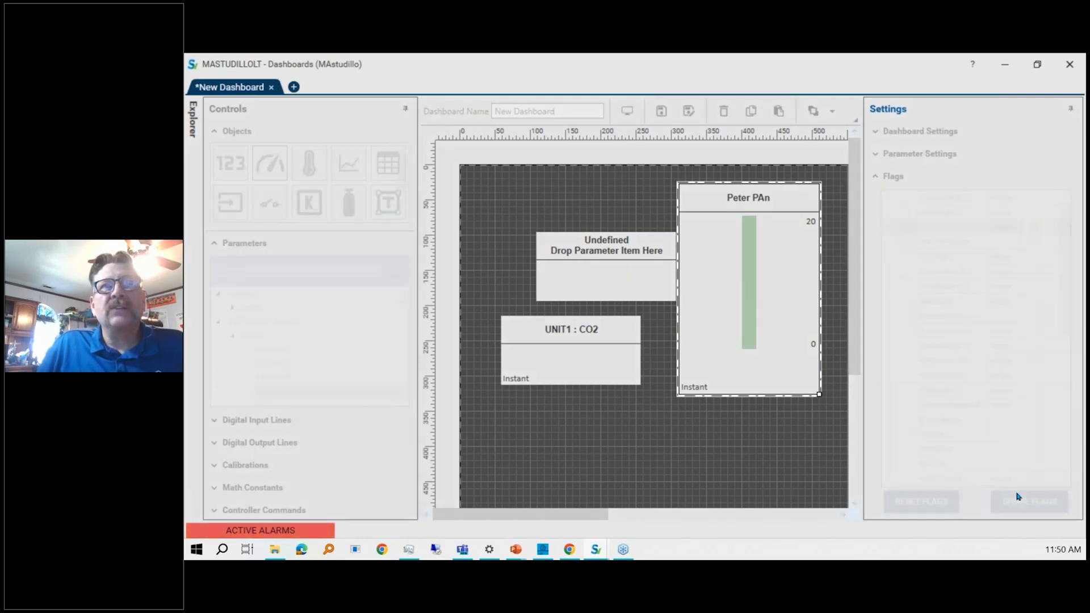
click(736, 337)
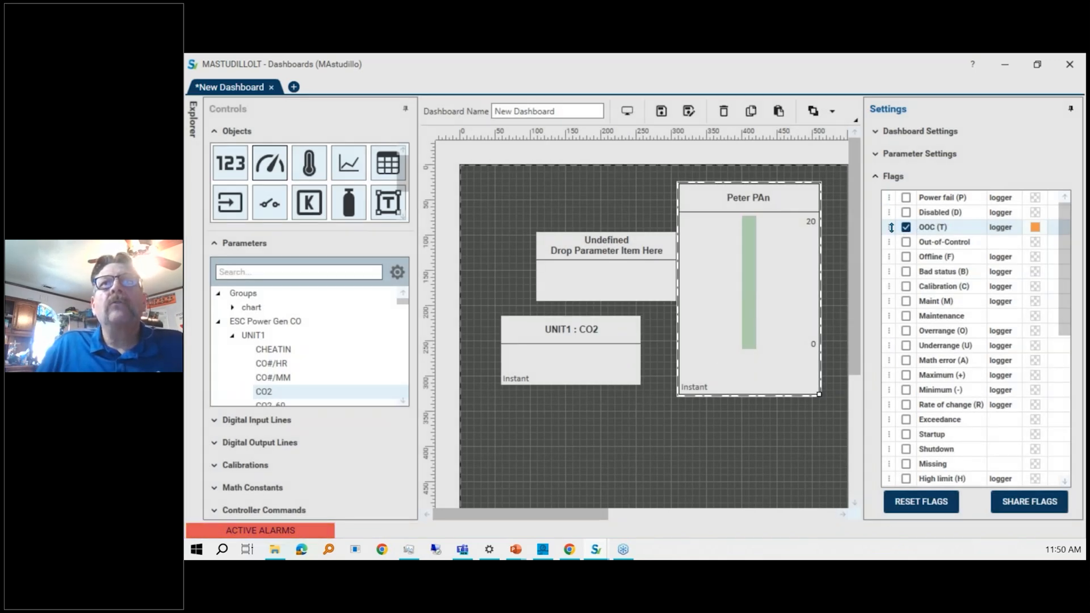
drag(891, 227, 860, 374)
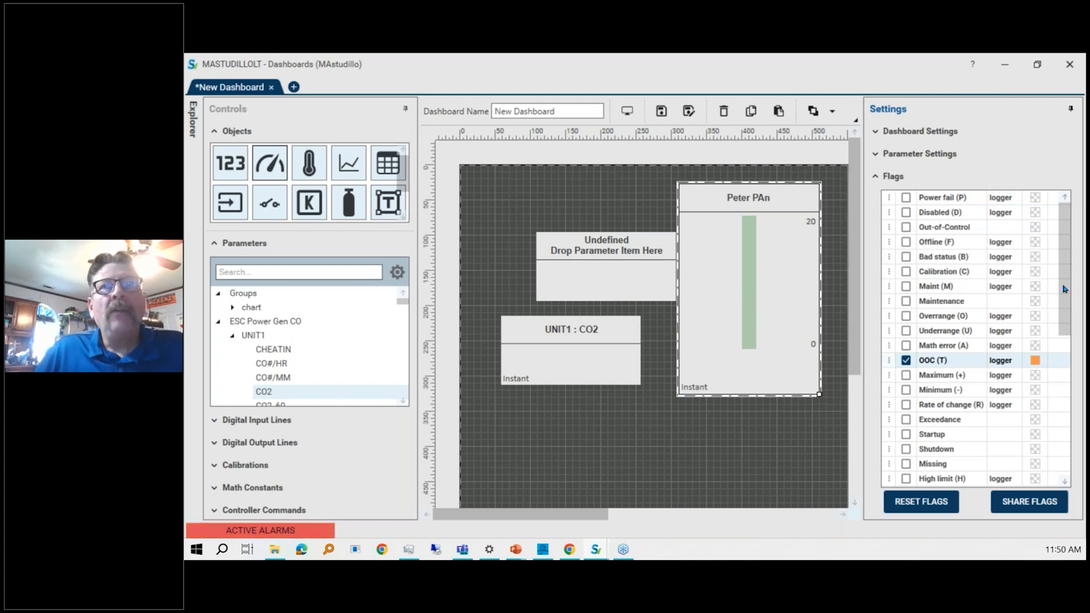
Enable the Warning flag on the gauge with a threshold of 15.
scroll(1064, 279, down, 1)
drag(1065, 279, 1032, 439)
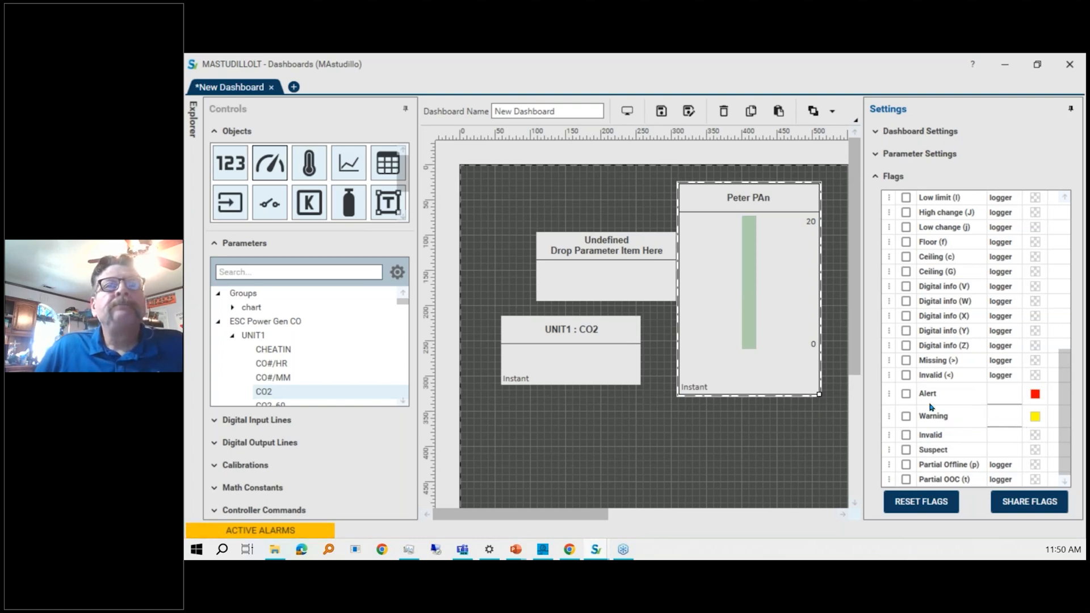
click(905, 417)
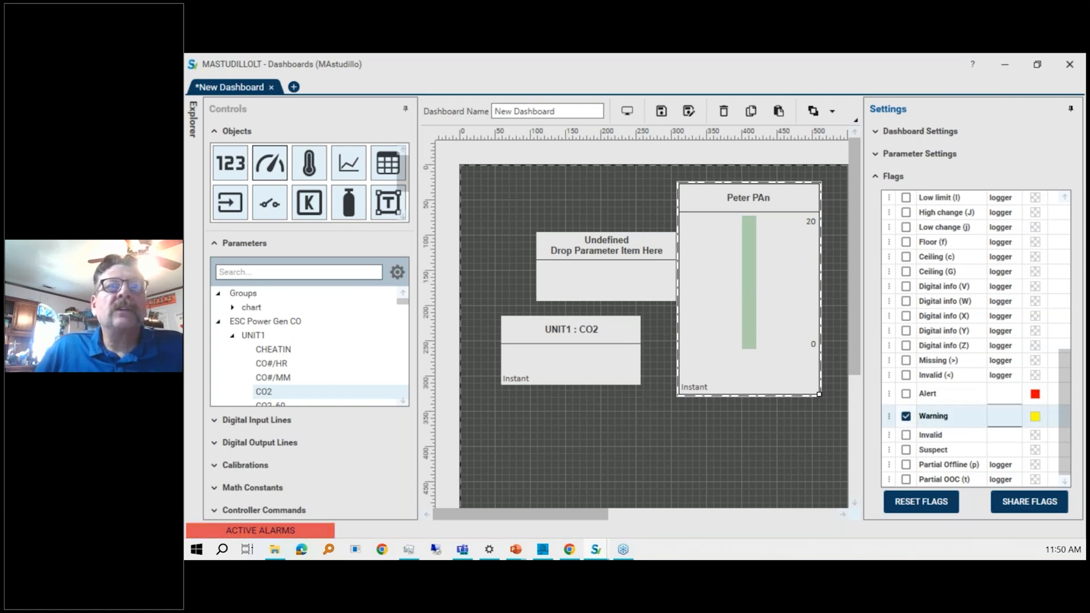
click(992, 415)
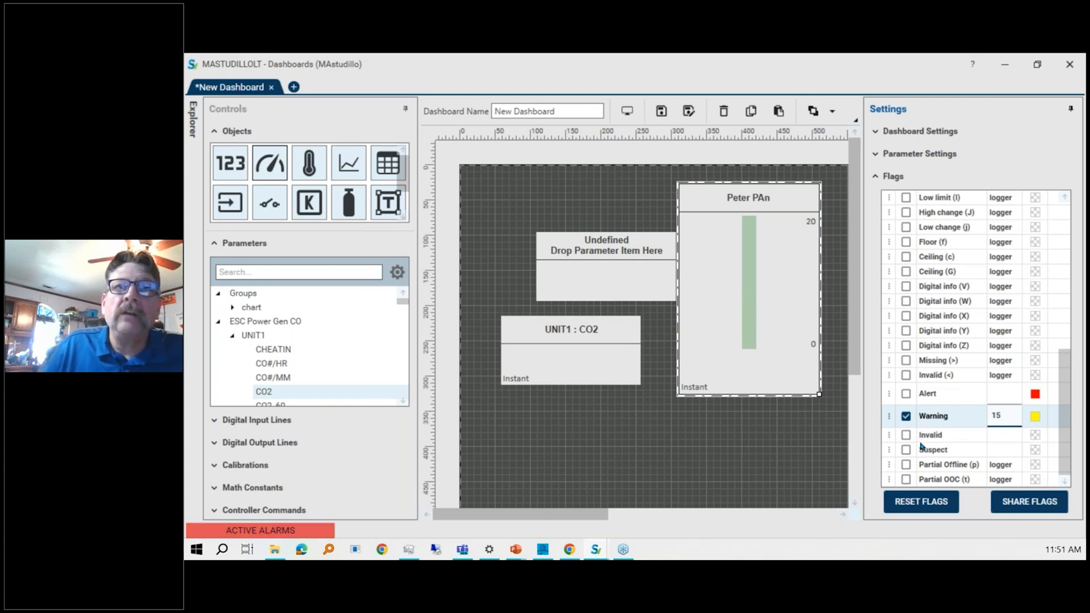
Enable the Alert flag on the gauge with a threshold of 18.
click(905, 394)
click(1006, 395)
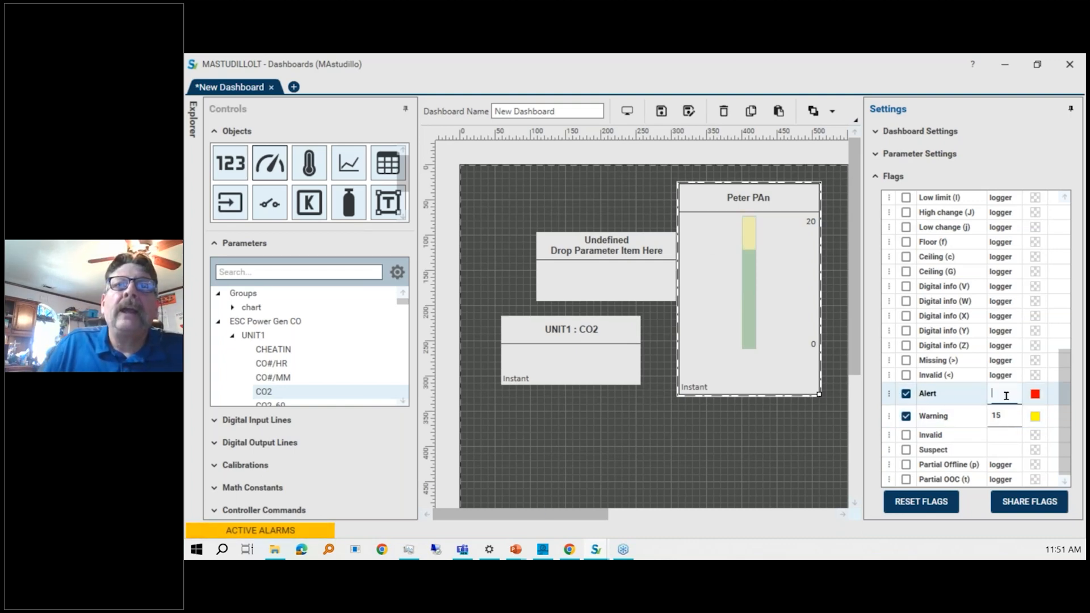
text(18)
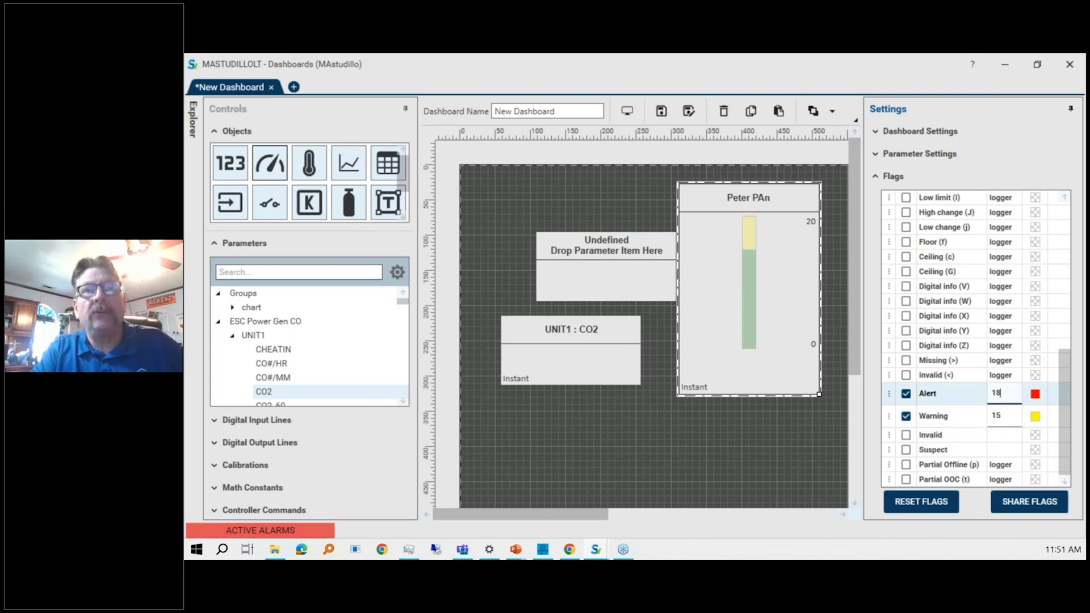
click(649, 451)
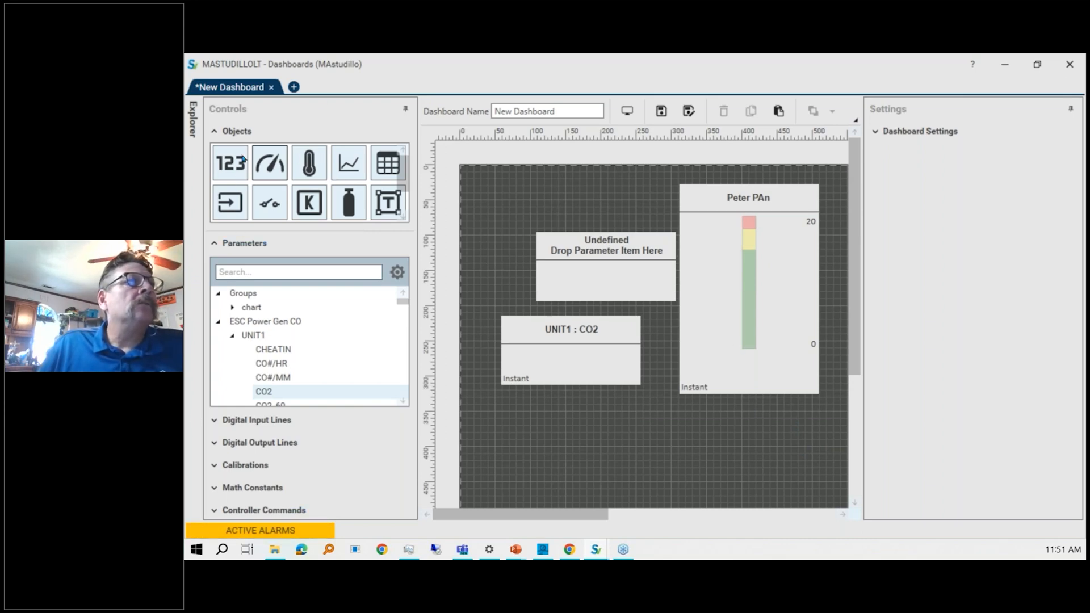
Add a trend chart below the gauges and plot UNIT1 CO2 on it.
click(309, 159)
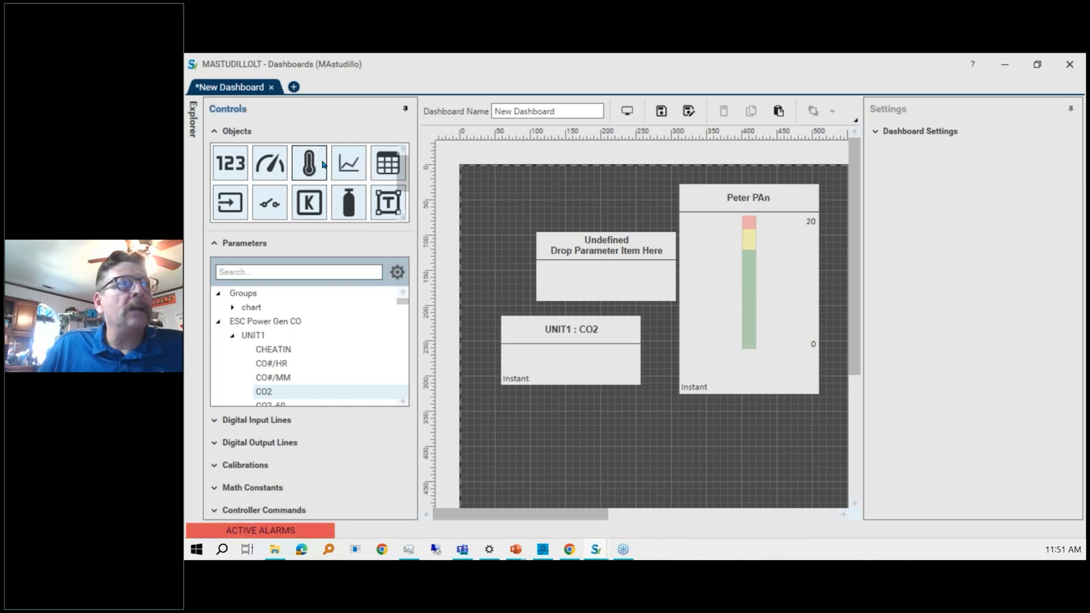
drag(349, 162, 597, 407)
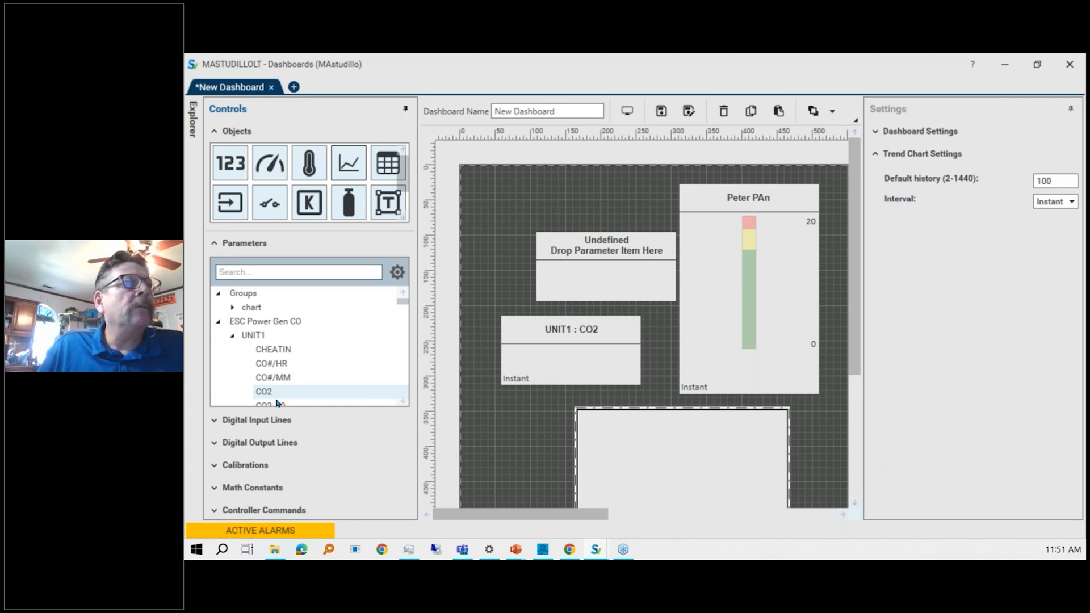
drag(286, 393, 737, 454)
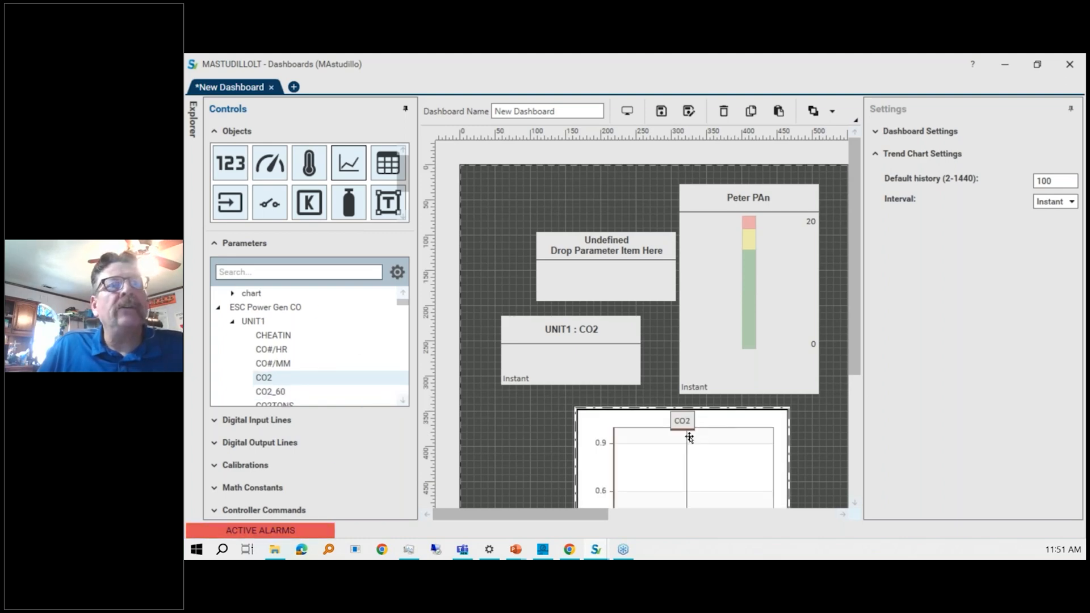
Add UNIT1 CO2_60 to the trend chart and enlarge the chart to the canvas edge.
drag(850, 290, 842, 370)
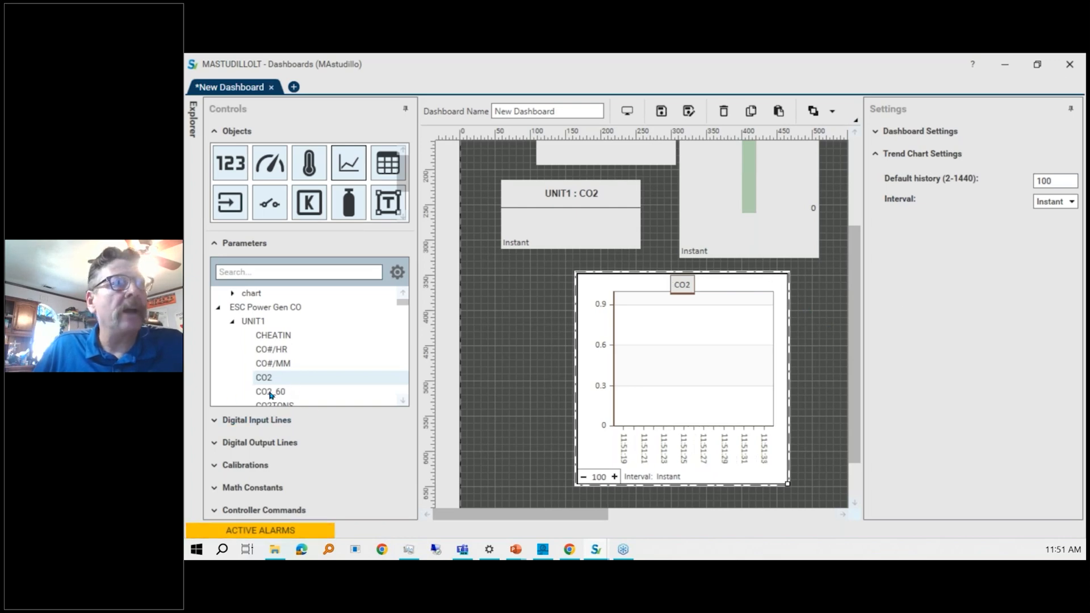
drag(284, 392, 689, 352)
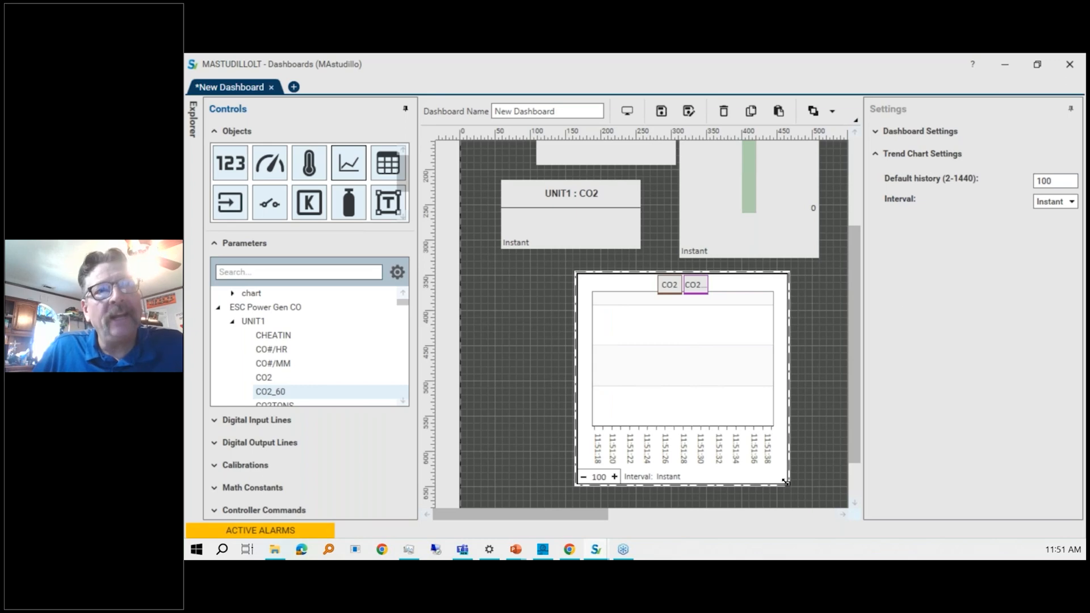
drag(787, 482, 847, 506)
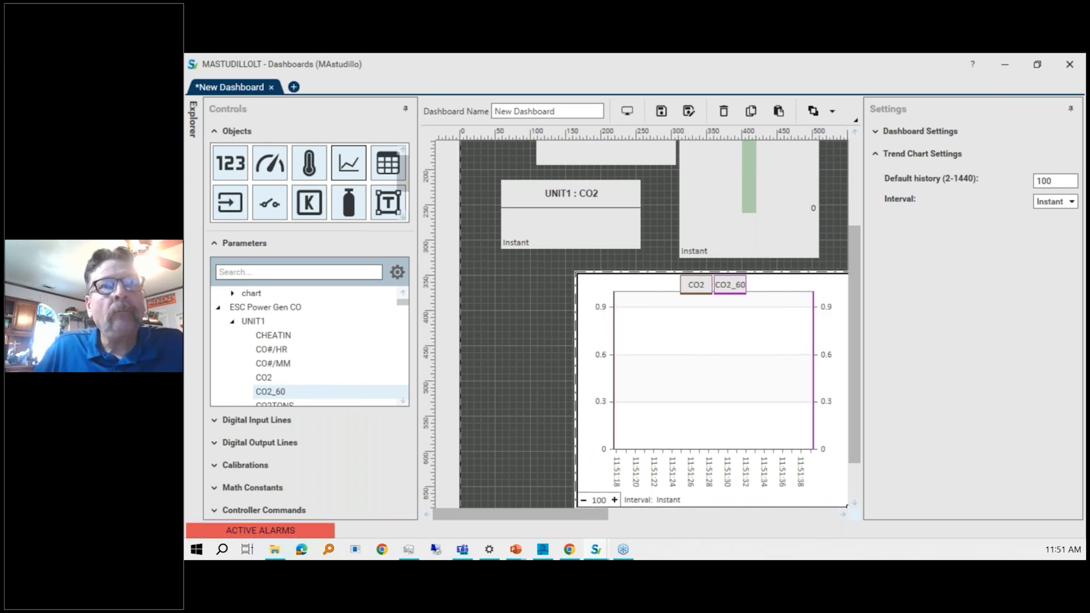
Set the trend chart's interval to 015M and its default history to 8.
click(1070, 201)
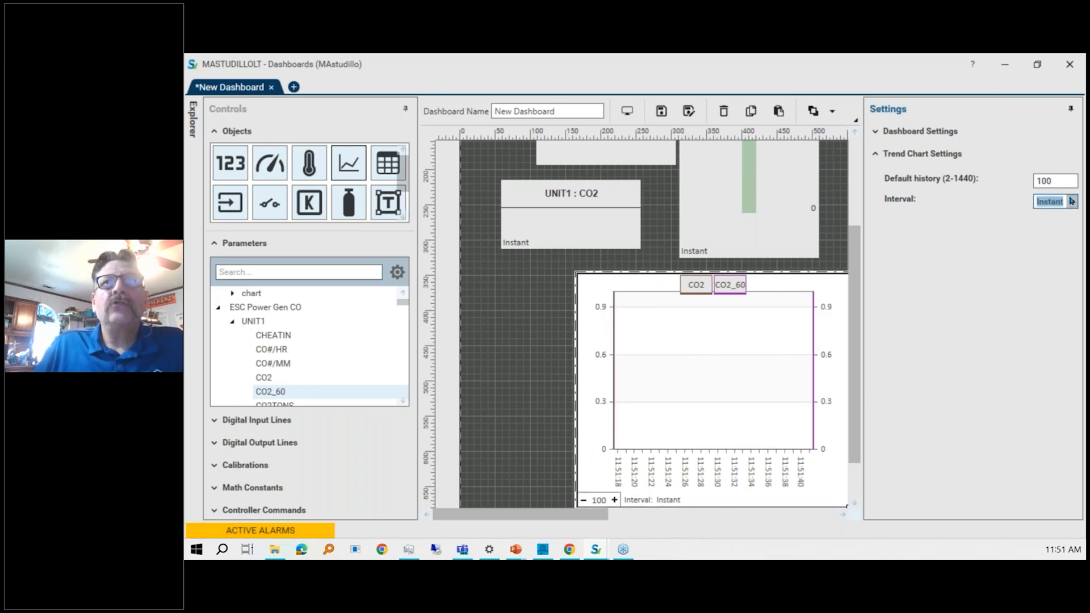
click(1055, 256)
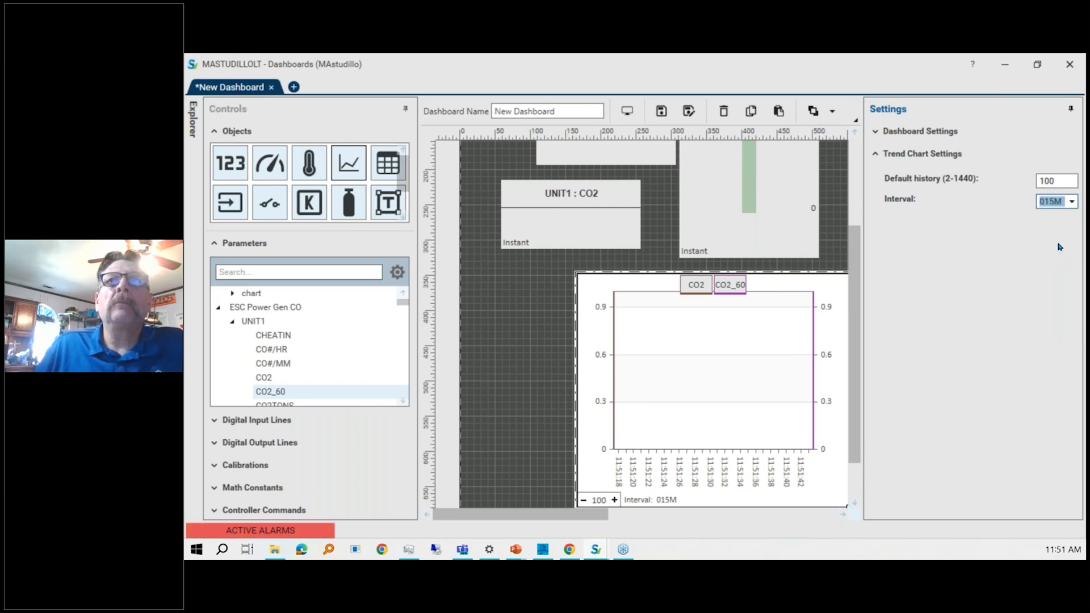
click(1068, 177)
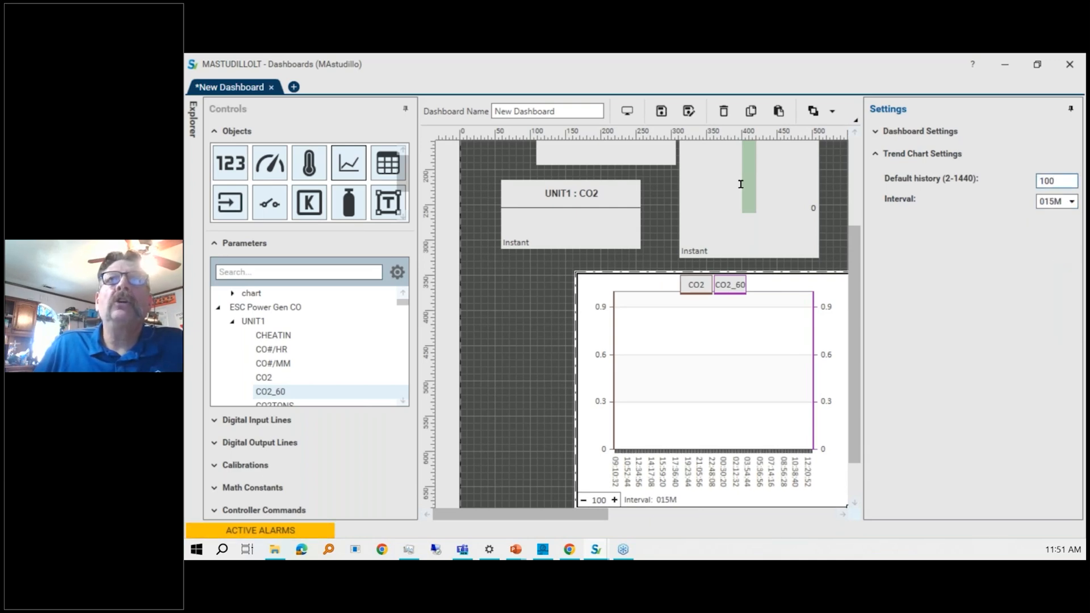
drag(1068, 178, 740, 184)
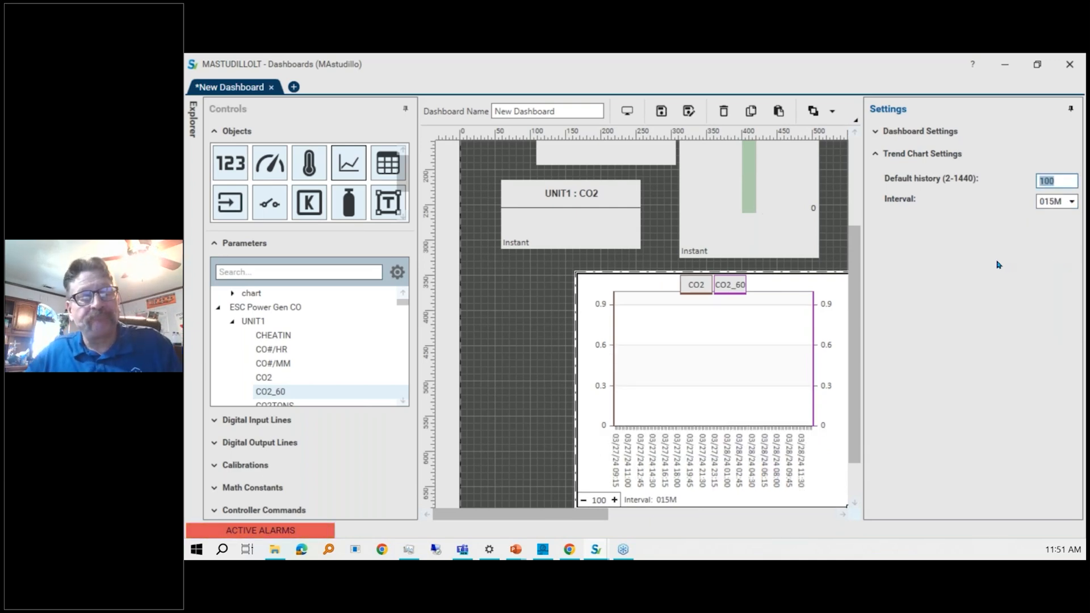
click(696, 348)
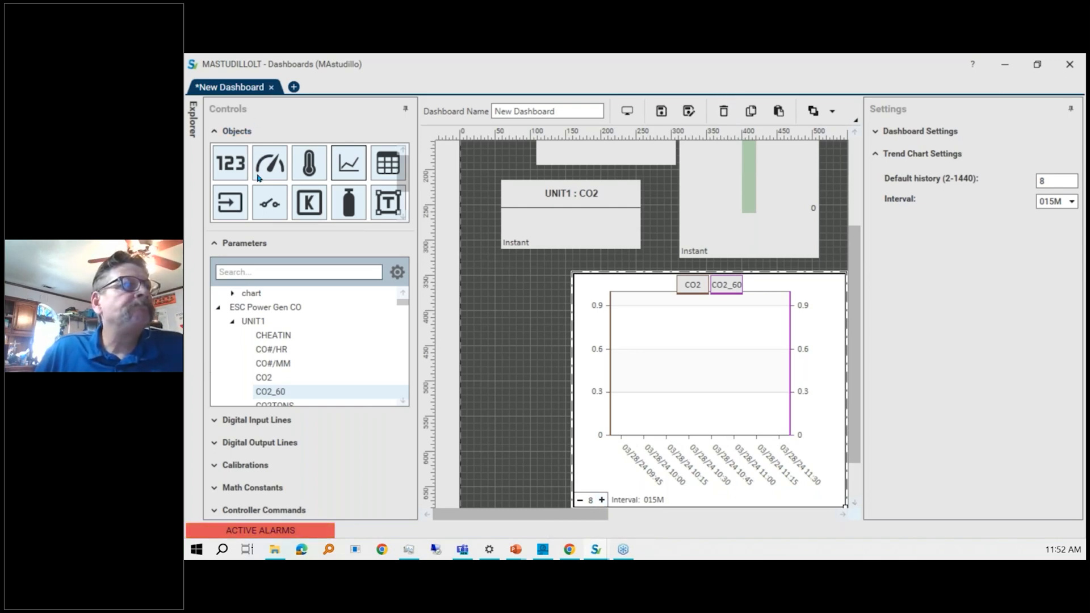
Add a data table to the canvas and delete the trend chart.
click(226, 205)
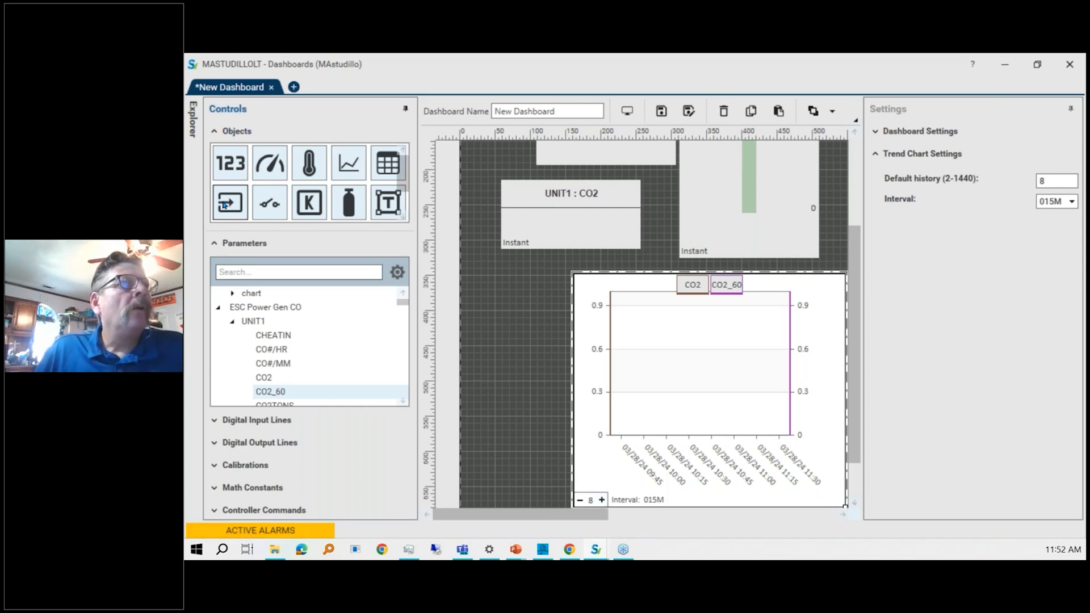
drag(389, 161, 537, 298)
click(780, 349)
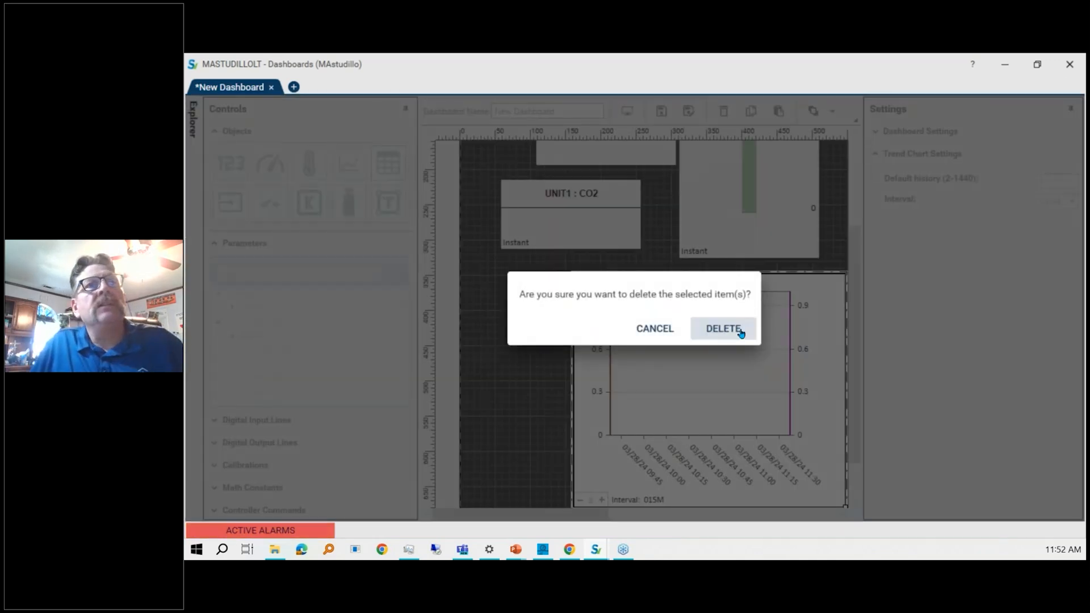
click(741, 330)
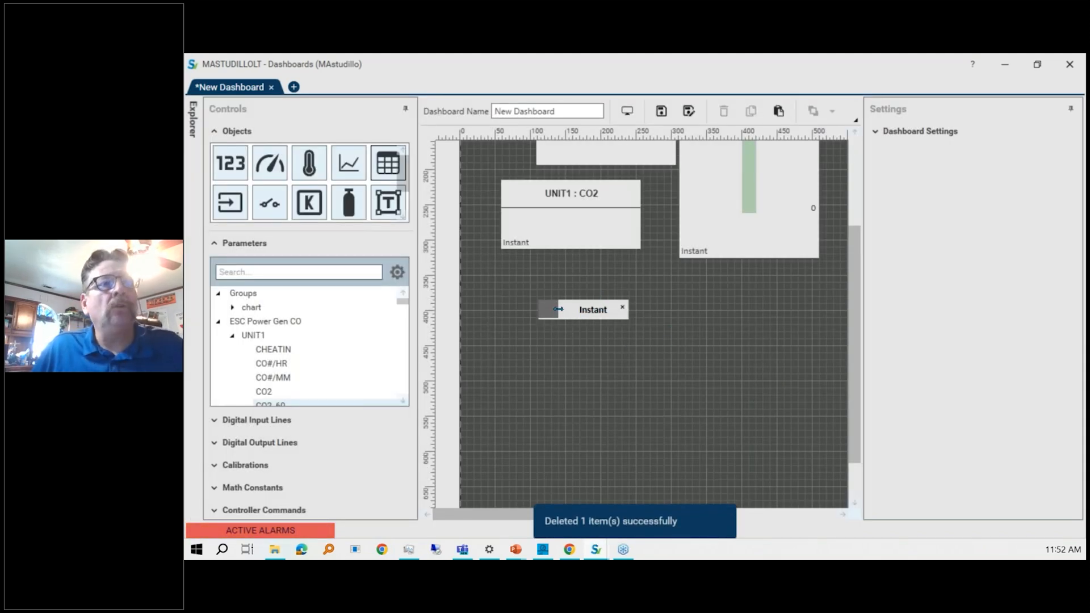
Add 001M, 015M and 001H interval columns to the table and remove its Instant column.
click(597, 321)
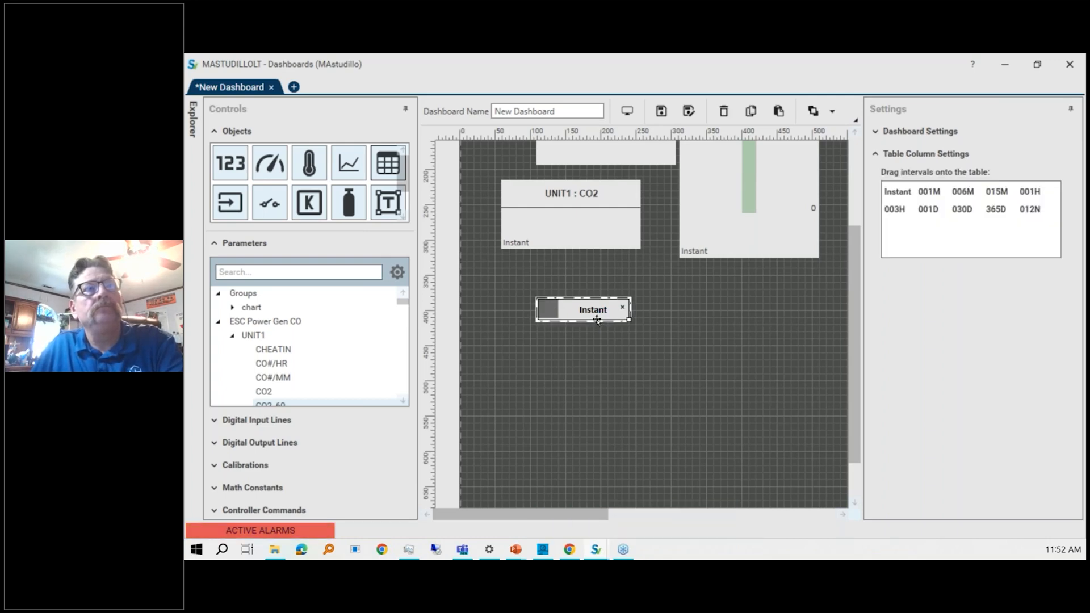
click(936, 194)
drag(936, 194, 583, 322)
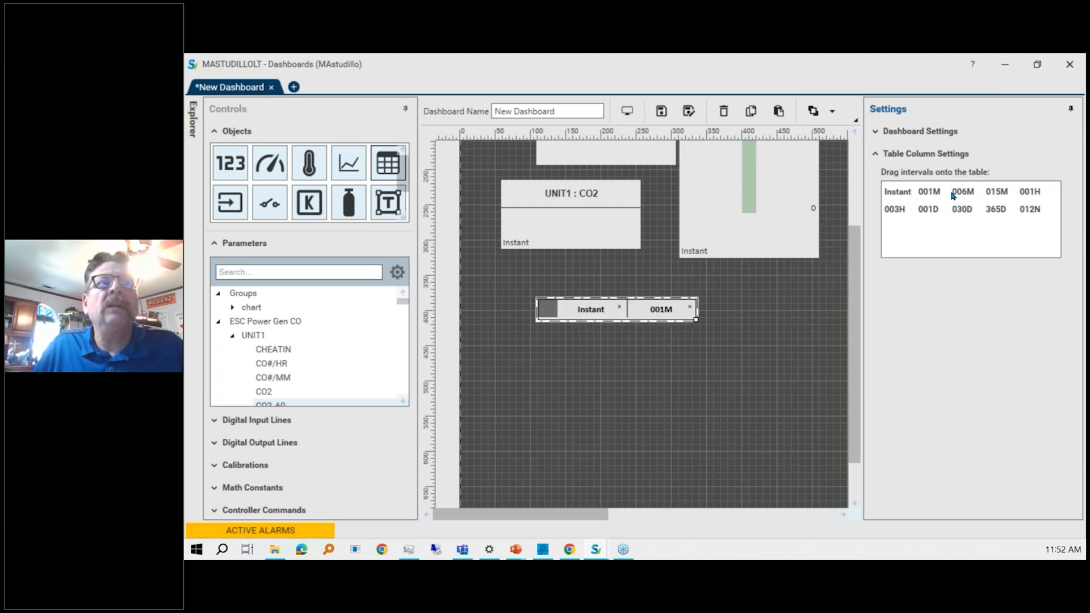
drag(989, 193, 706, 307)
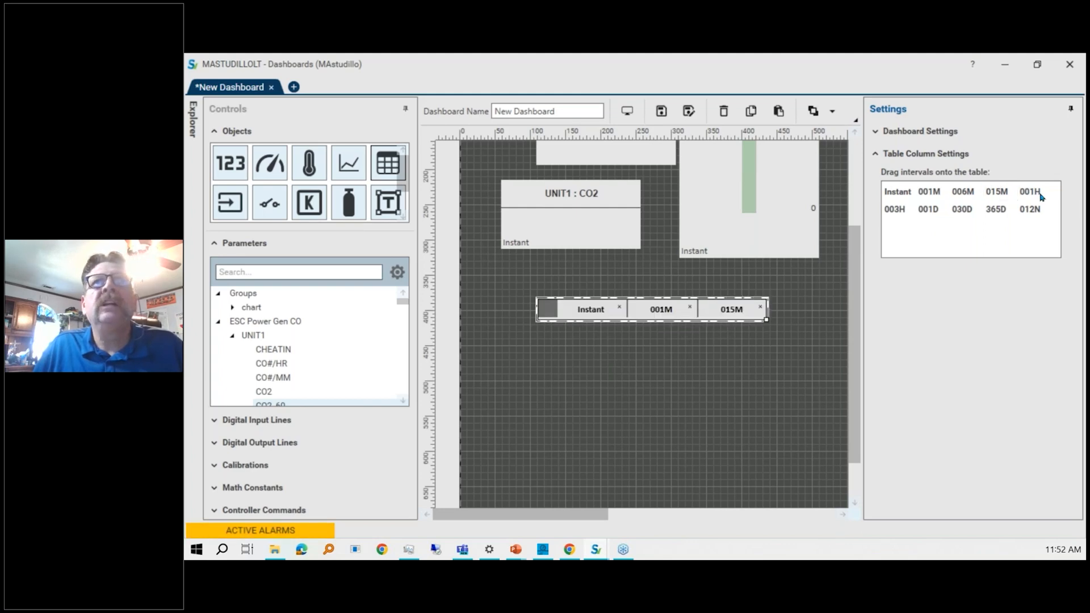
drag(1037, 192, 758, 309)
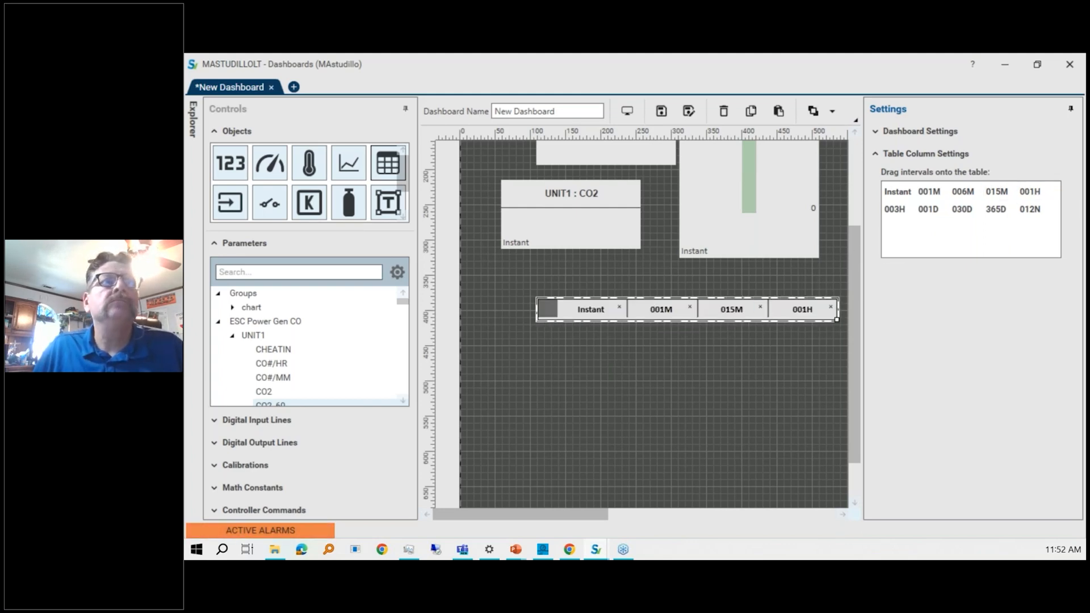
click(618, 309)
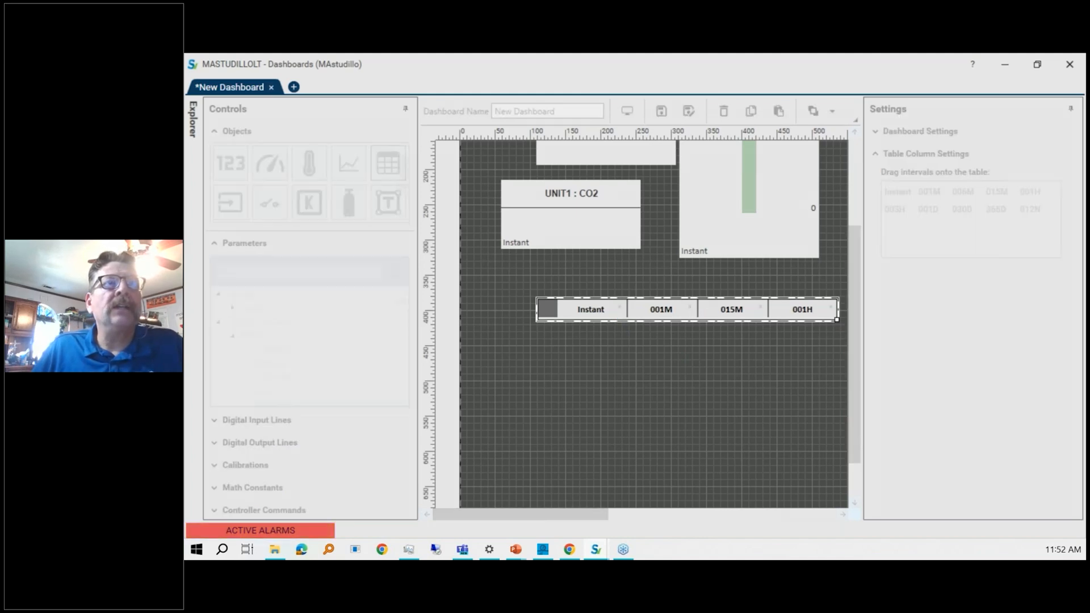
click(684, 331)
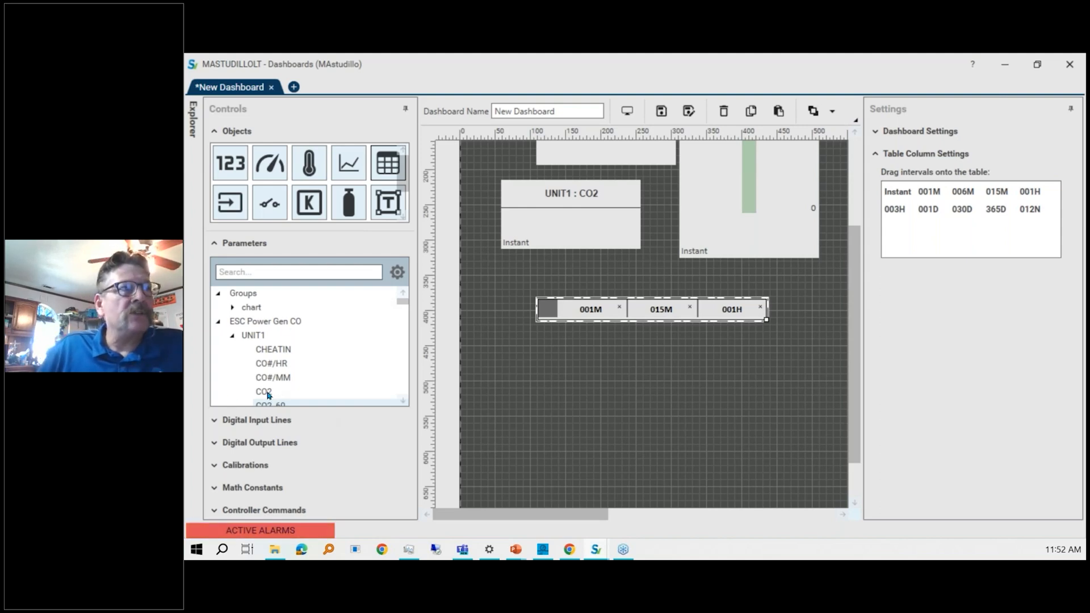
Add UNIT1 CO2, FC, NOXHI and NOXHI_60 rows to the table and move the CO2 row to the bottom.
drag(269, 395, 592, 319)
scroll(370, 345, down, 4)
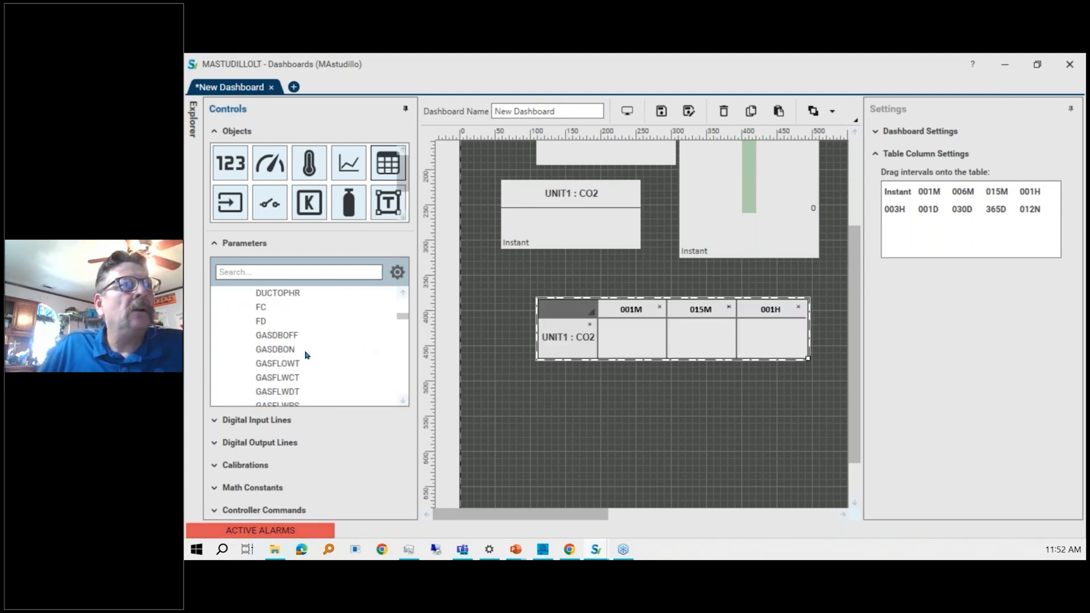
drag(263, 312, 570, 343)
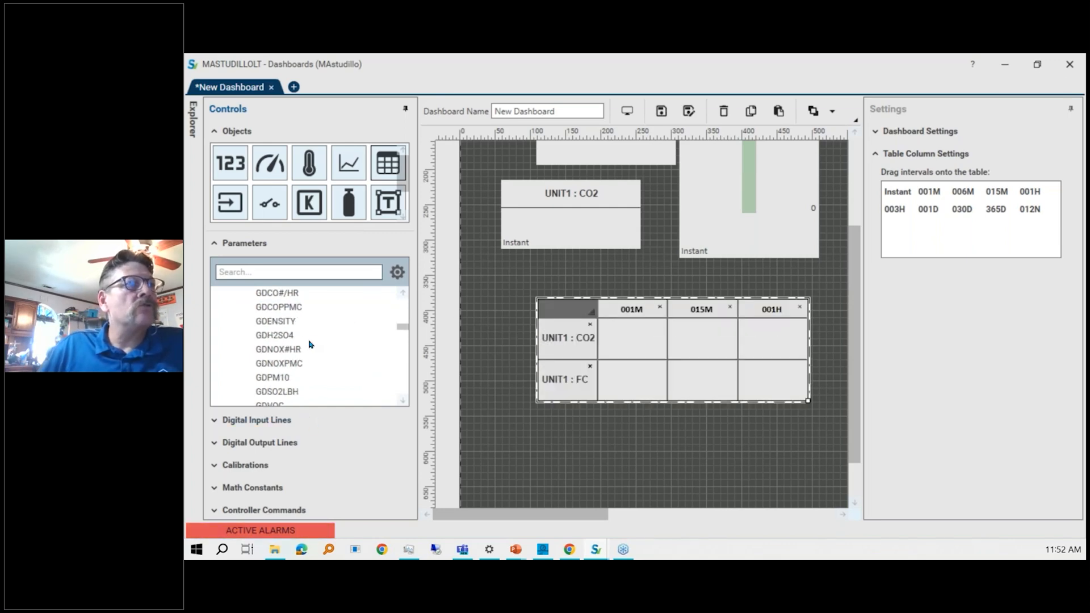
scroll(306, 341, down, 10)
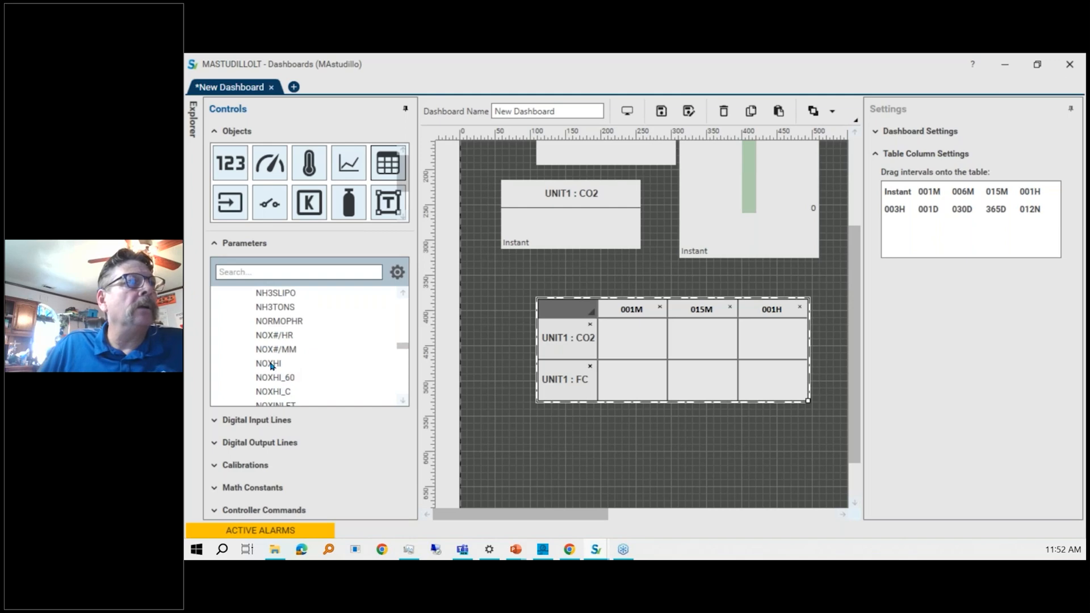
drag(271, 365, 636, 373)
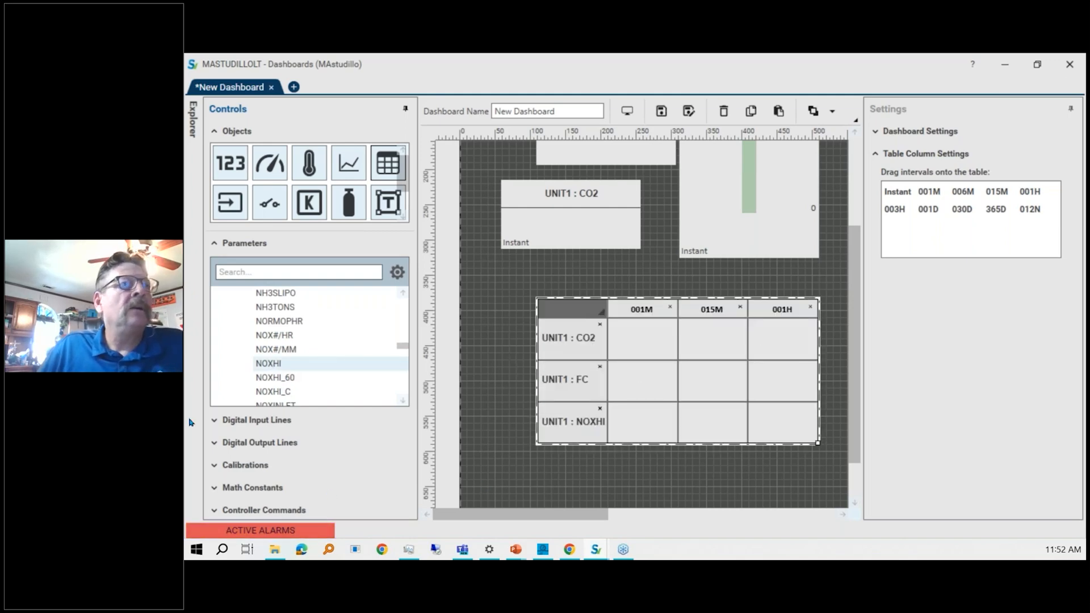
drag(278, 379, 650, 416)
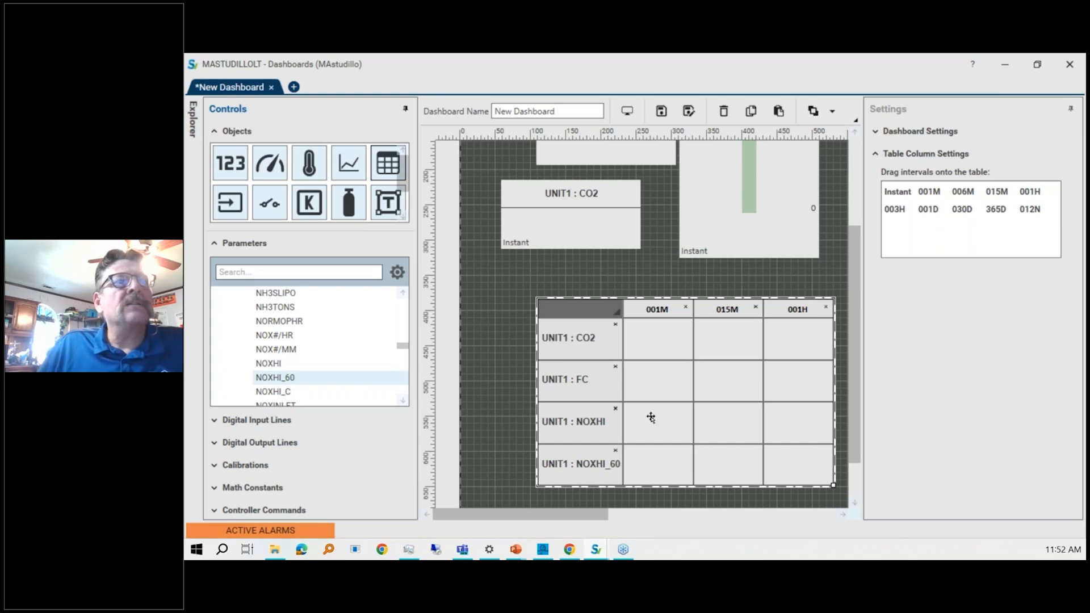
click(590, 340)
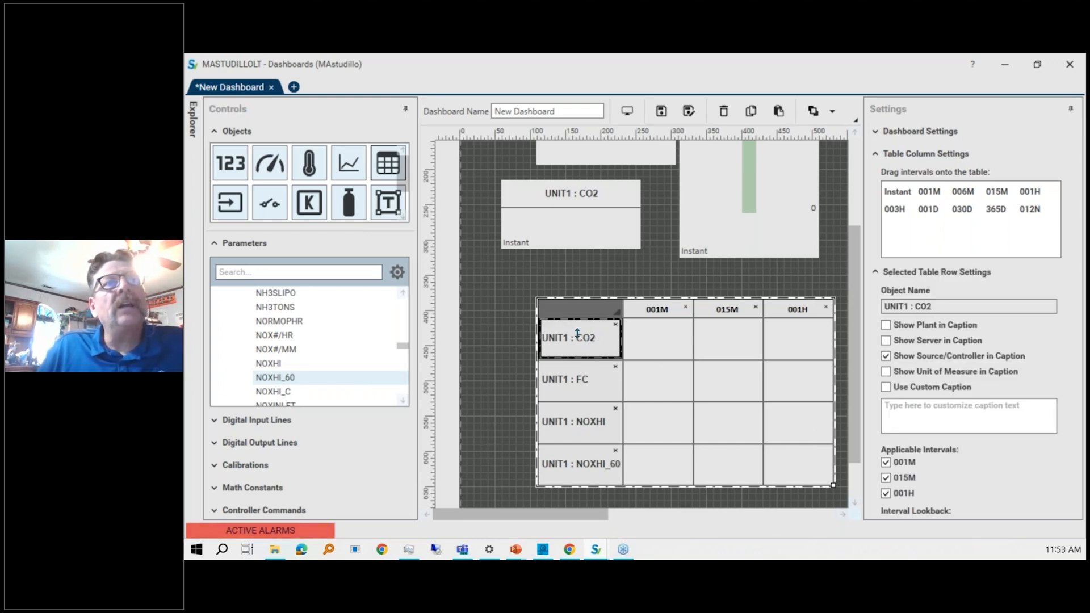
drag(577, 333, 579, 465)
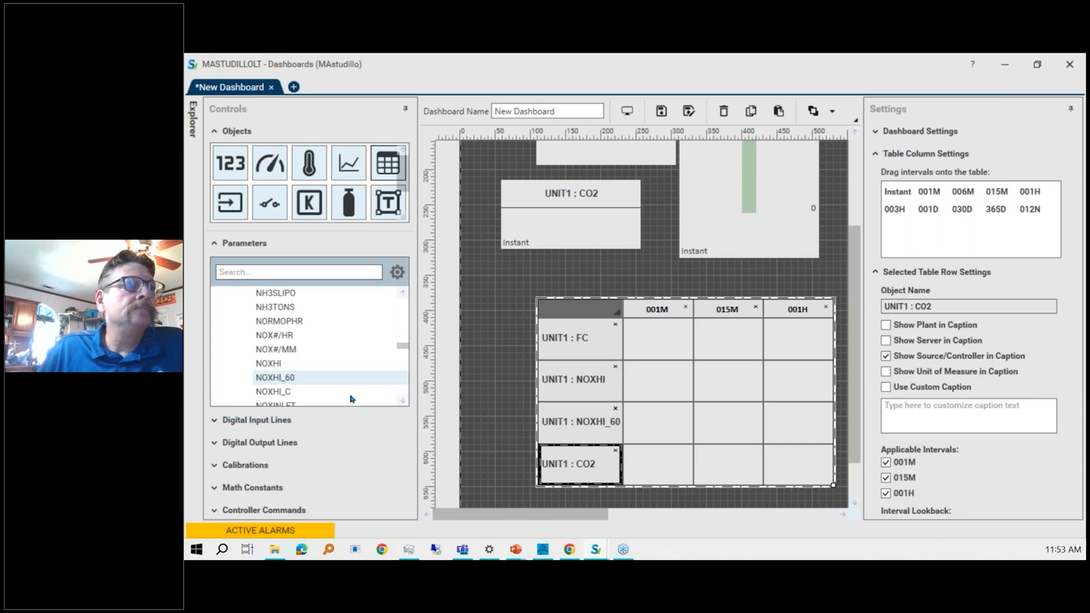
Place a digital input indicator on the canvas above the table.
click(238, 207)
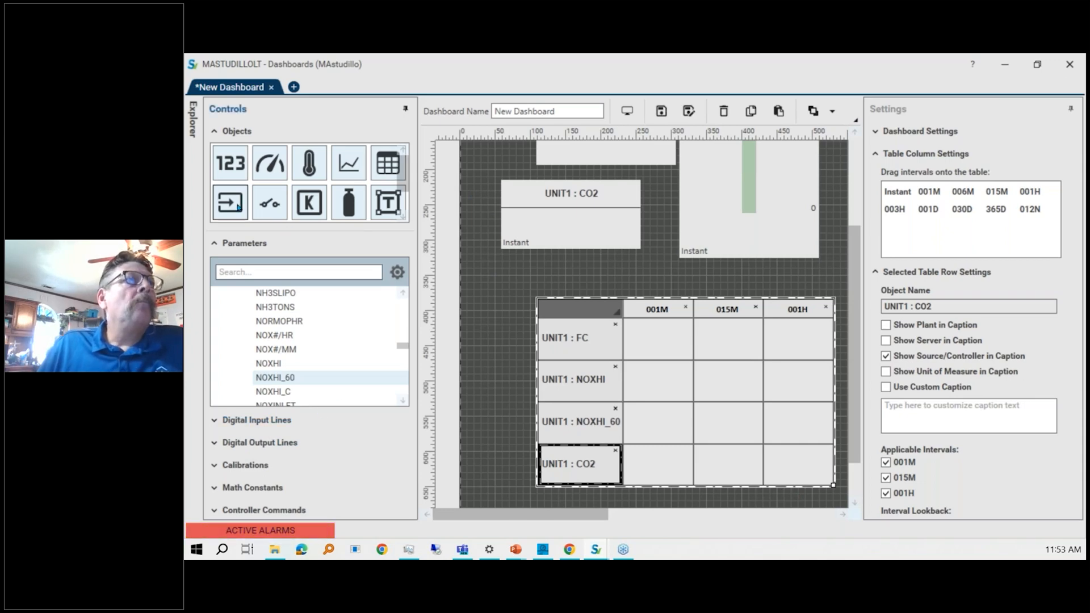
mouse_move(193, 120)
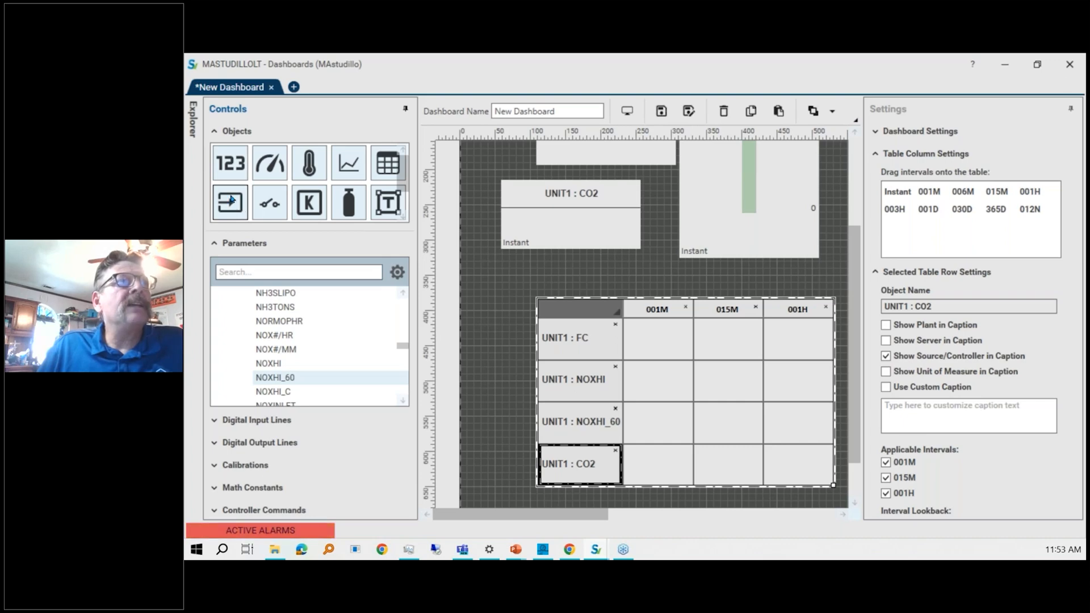
drag(230, 202, 496, 267)
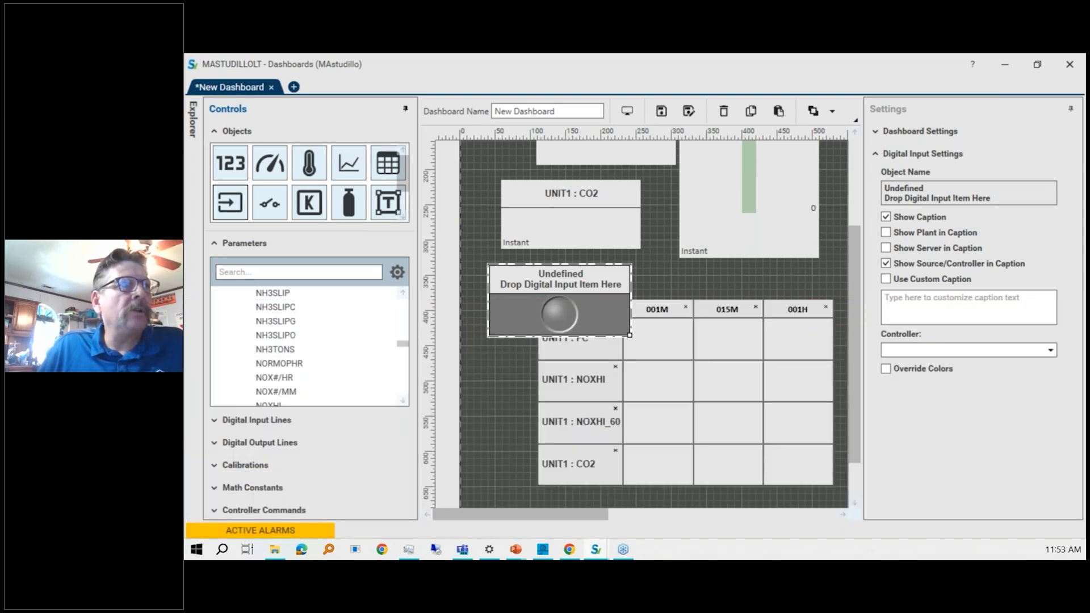
Add a second indicator from LOG01 line 002 - Stack- Maint Request and assign the same line to the first indicator.
click(214, 420)
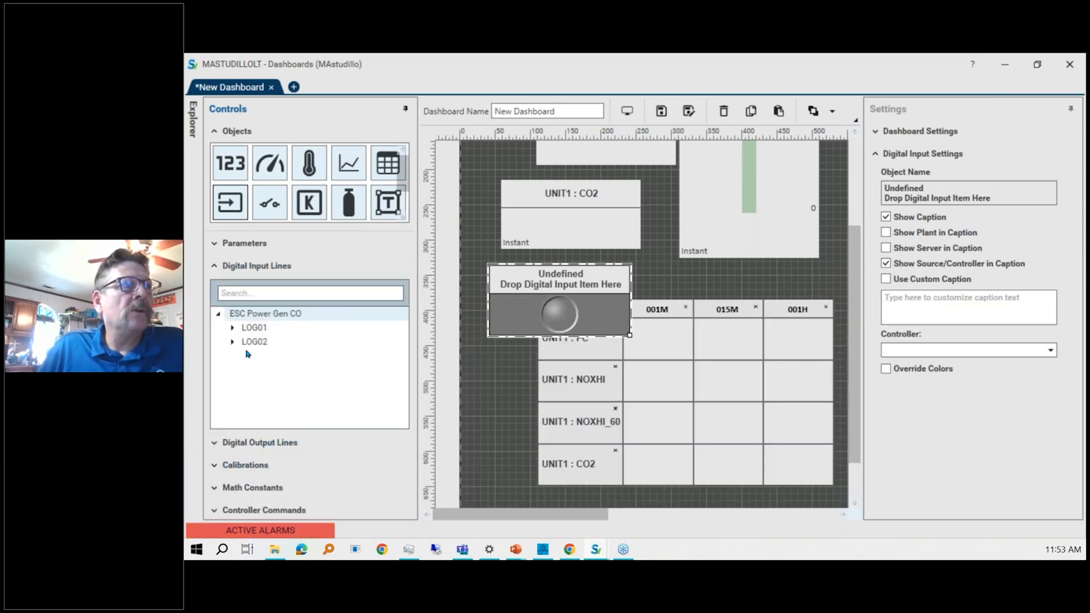
click(232, 329)
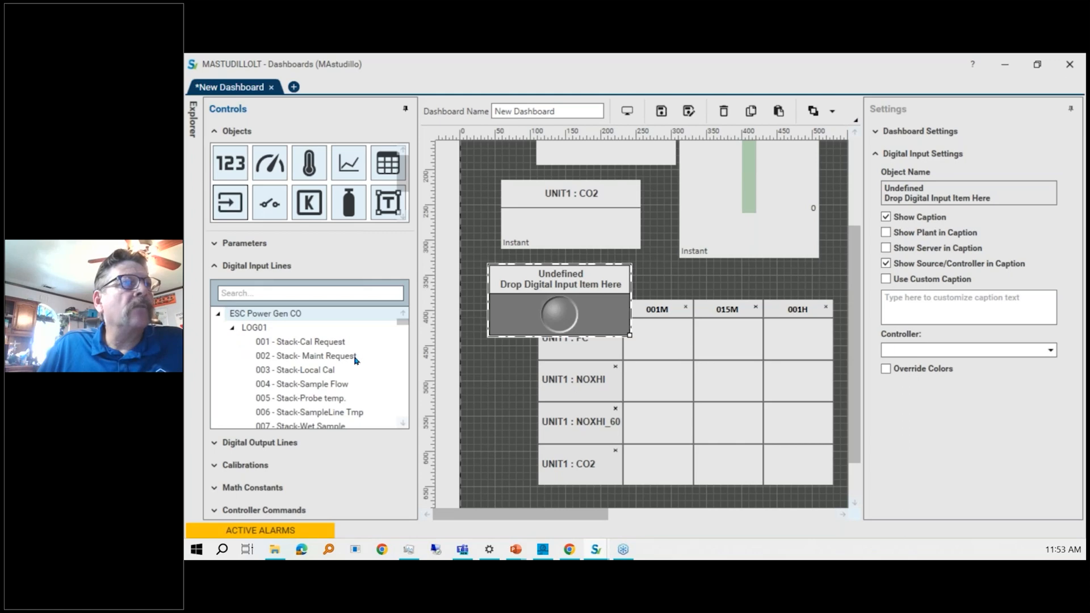
drag(356, 360, 730, 288)
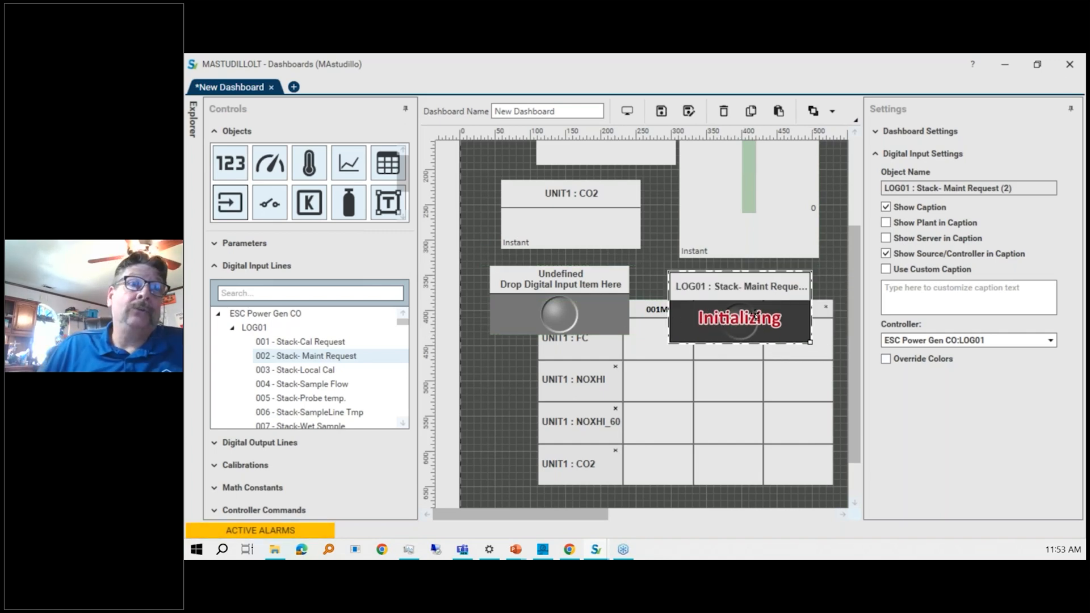
drag(300, 356, 522, 316)
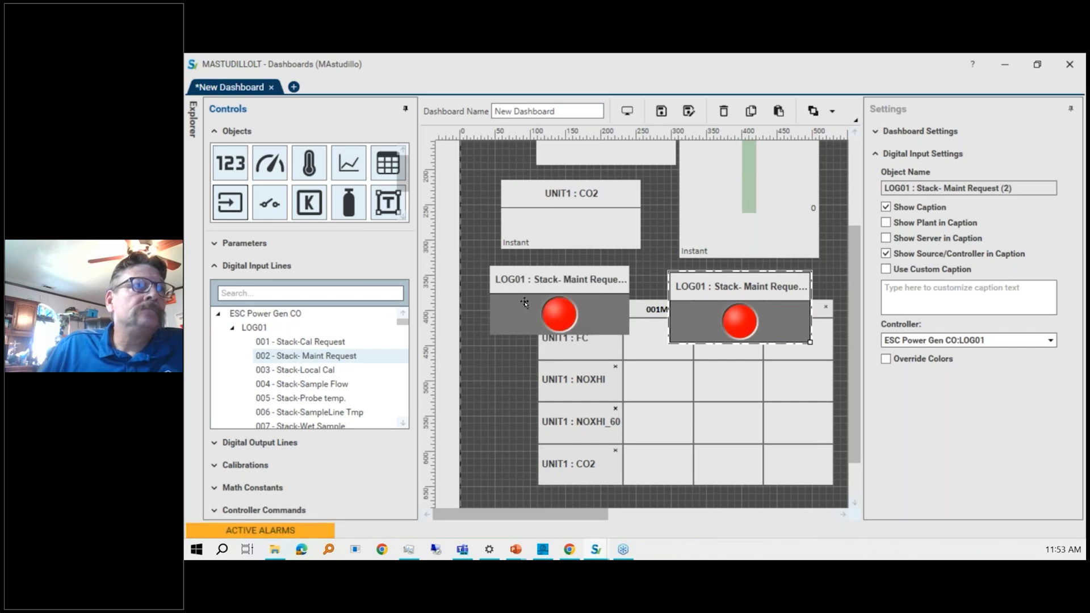
Hide the caption of the second Stack- Maint Request indicator and move it left of the table.
click(778, 291)
click(688, 294)
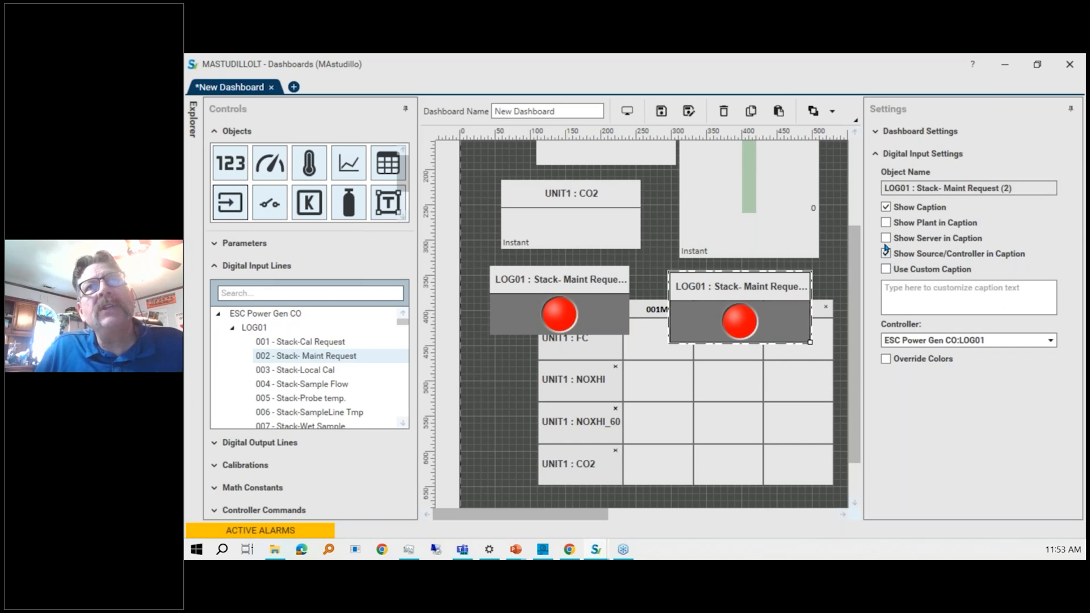
click(885, 207)
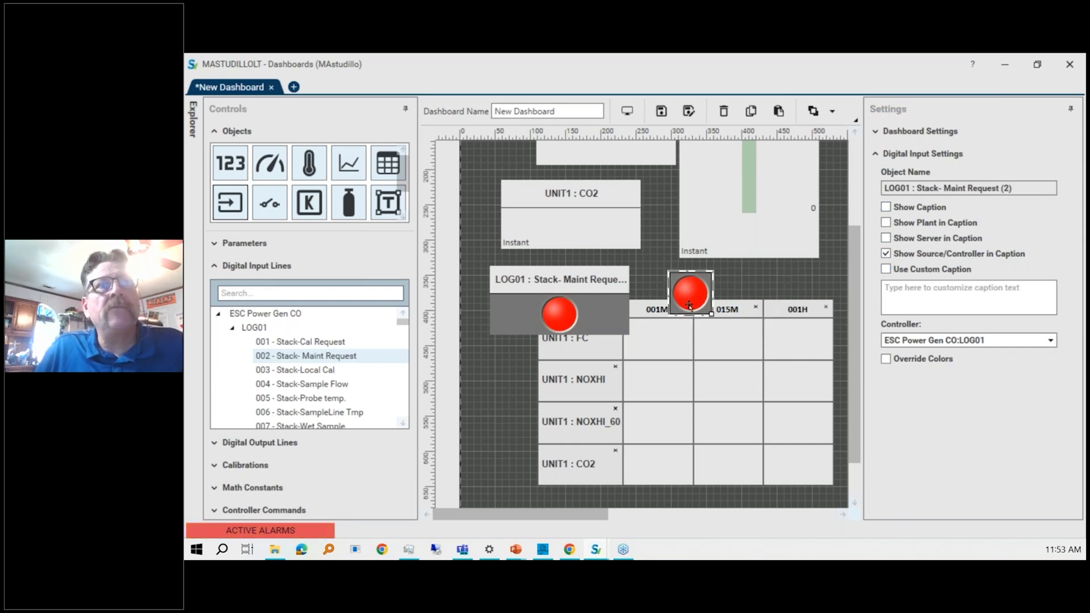
drag(689, 304, 493, 379)
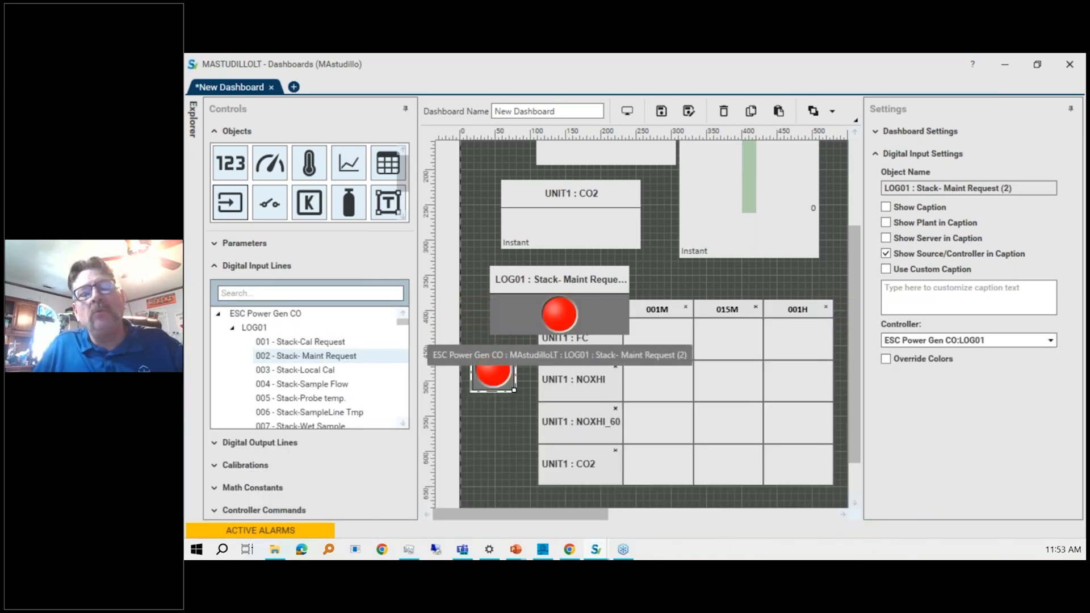
Delete the captioned Stack- Maint Request indicator.
click(573, 271)
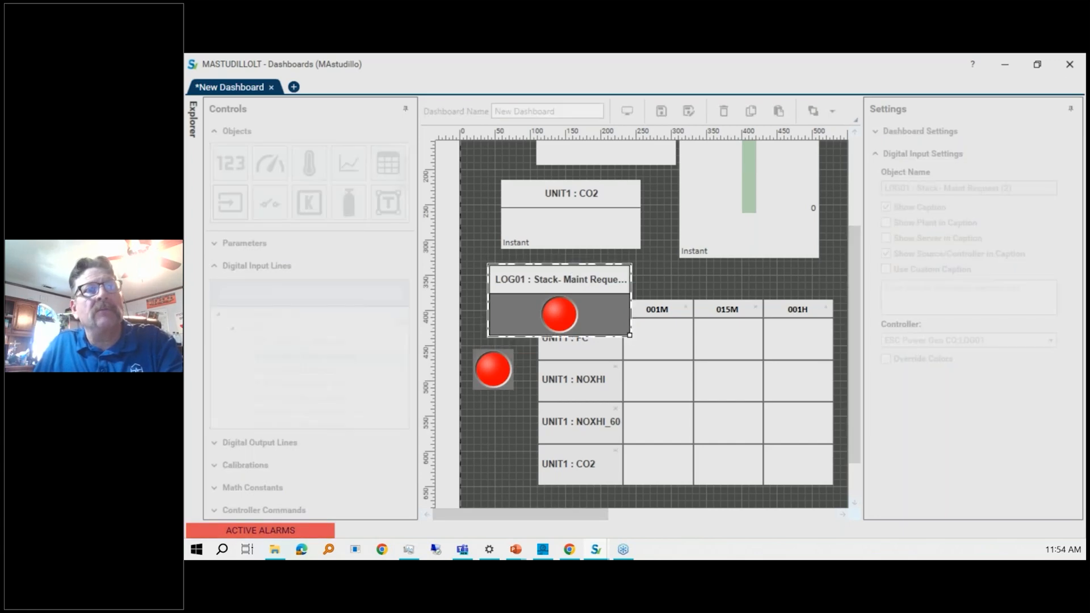
key(Delete)
key(Return)
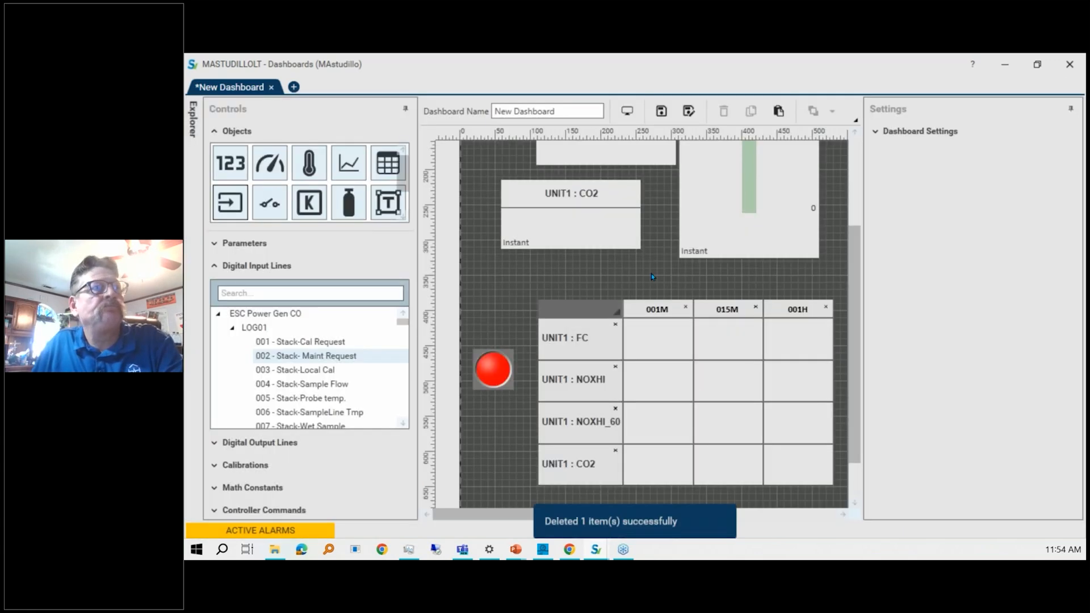
Delete the data table.
click(582, 305)
key(Delete)
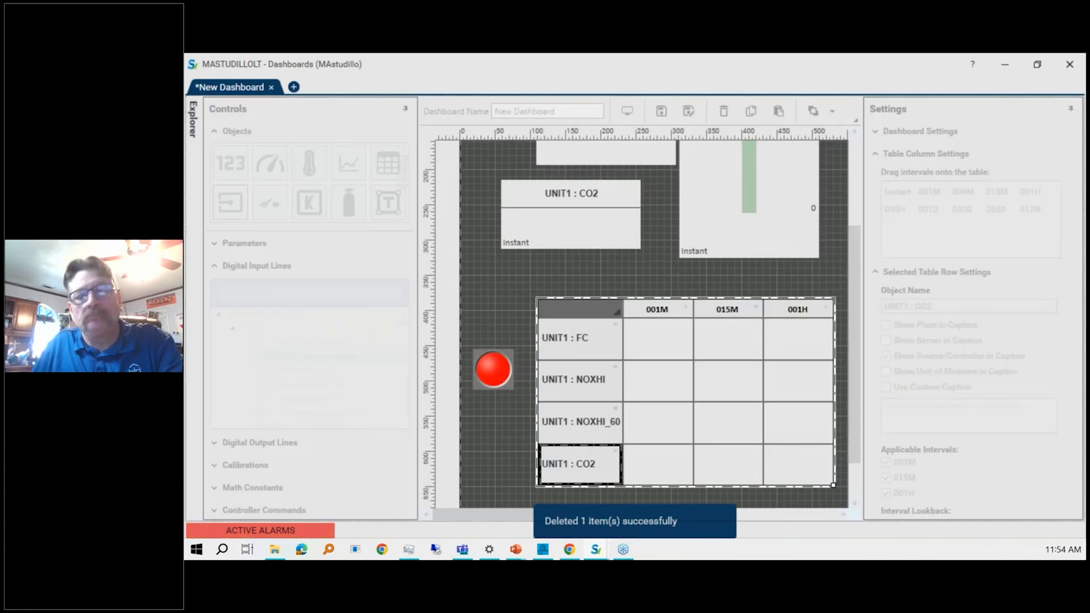
click(711, 329)
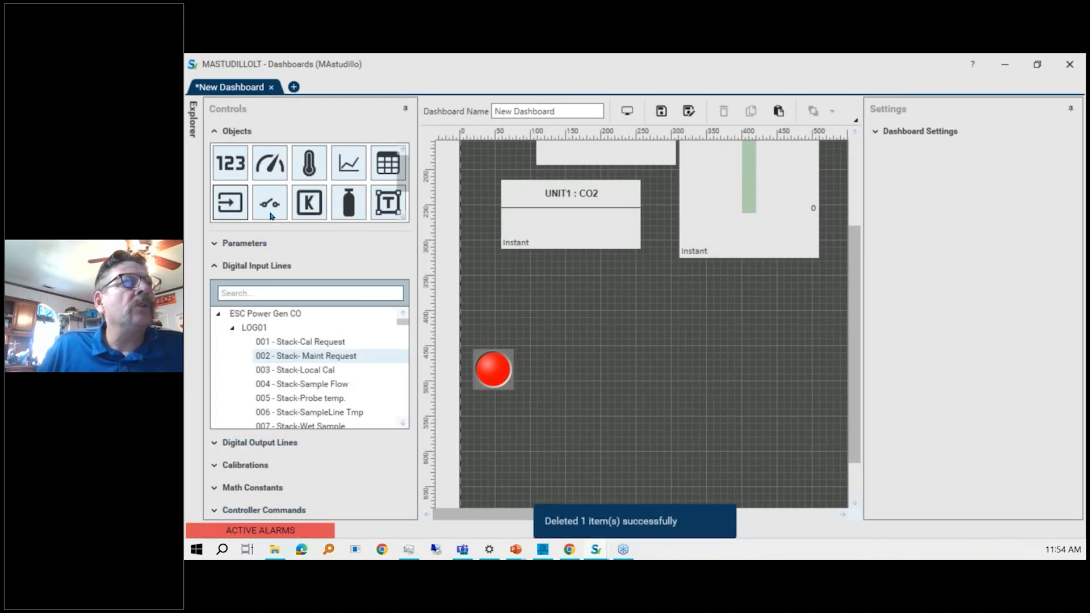
Add a digital output control and assign it LOG01 line 036 - U11 Flame Detected.
scroll(309, 219, down, 1)
drag(309, 220, 667, 307)
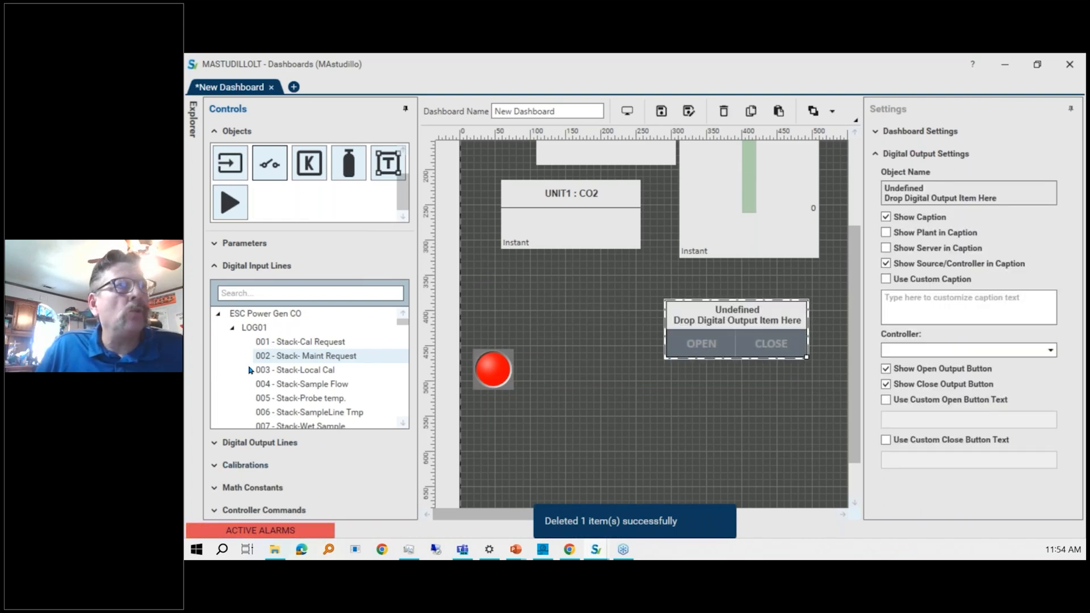
click(214, 443)
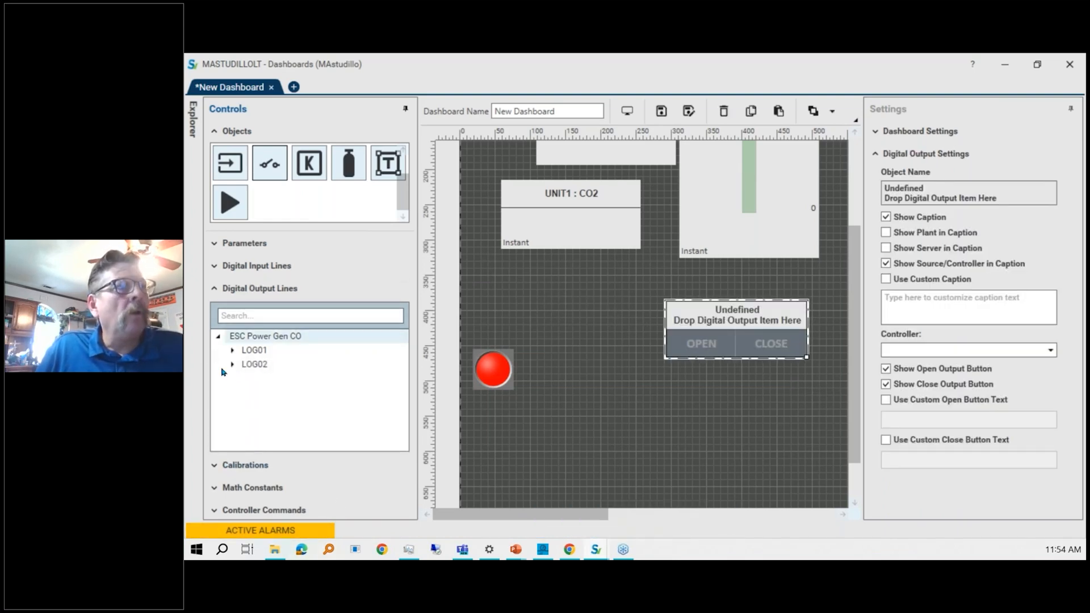
click(234, 354)
scroll(348, 414, down, 5)
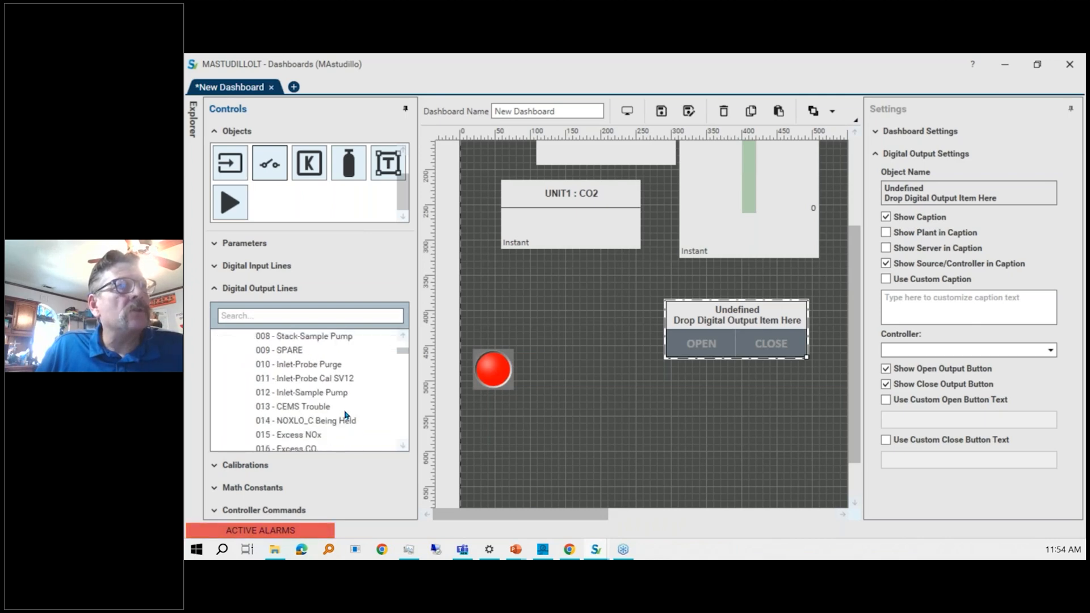
scroll(348, 414, down, 7)
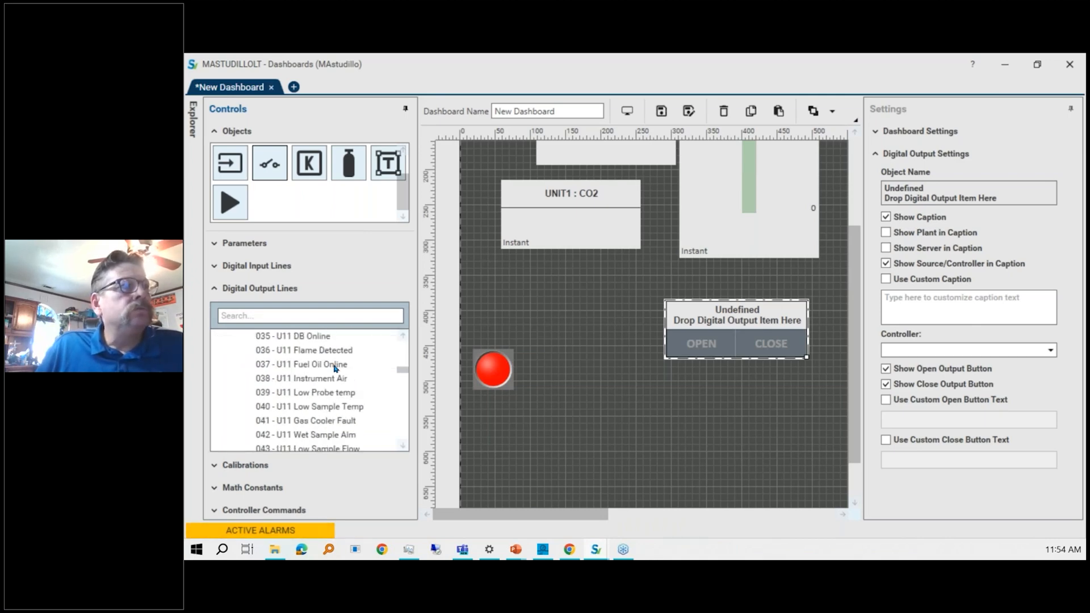
drag(311, 352, 729, 313)
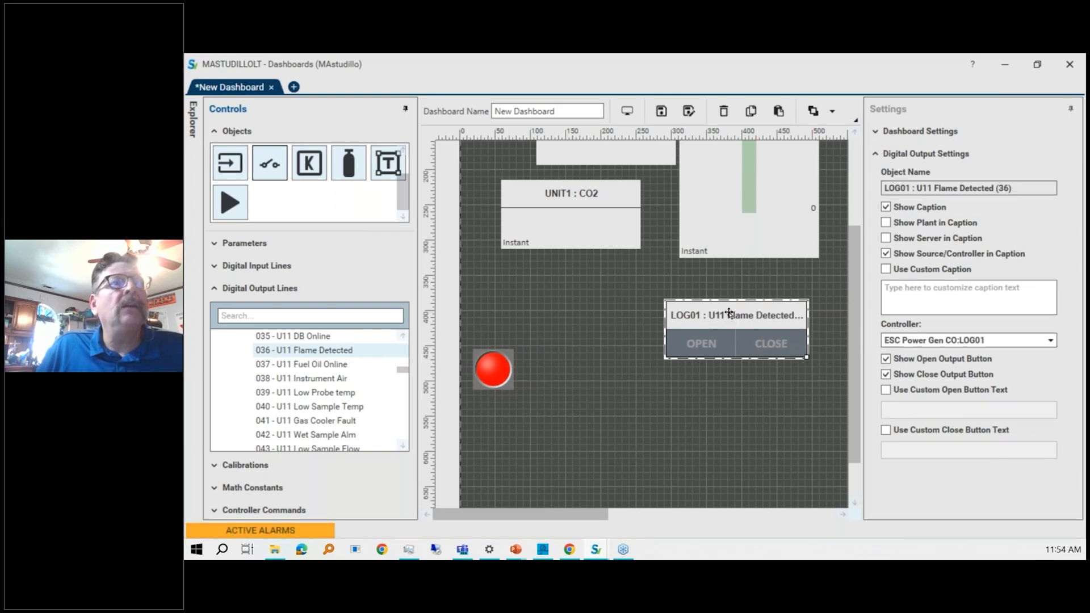
click(712, 347)
click(713, 346)
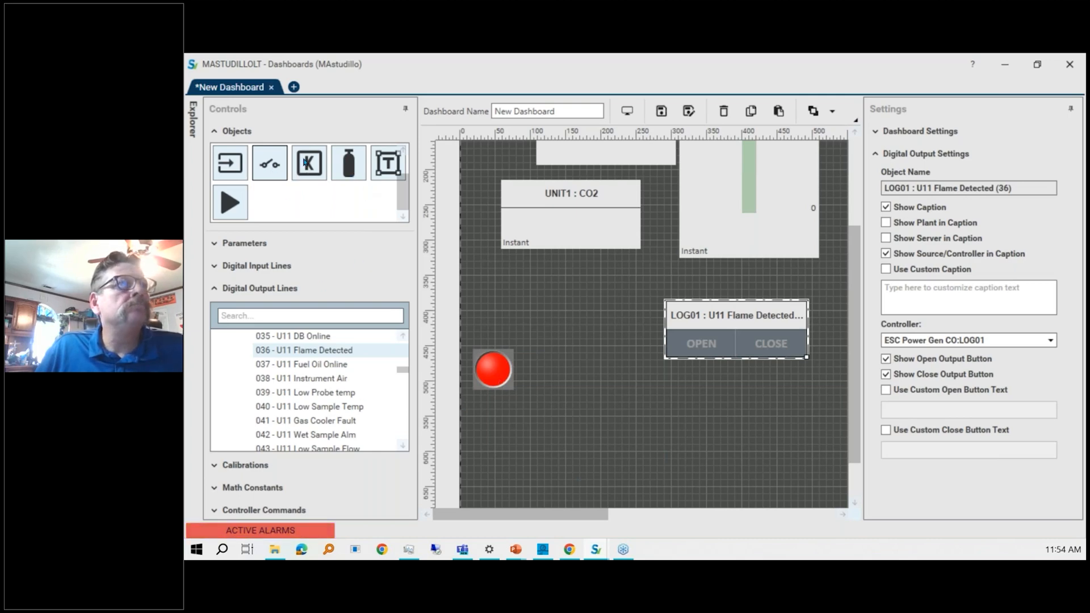
Add a math constant control assigned to LOG01 K006 - K006 and move it below the UNIT1 : CO2 indicator.
drag(308, 163, 518, 285)
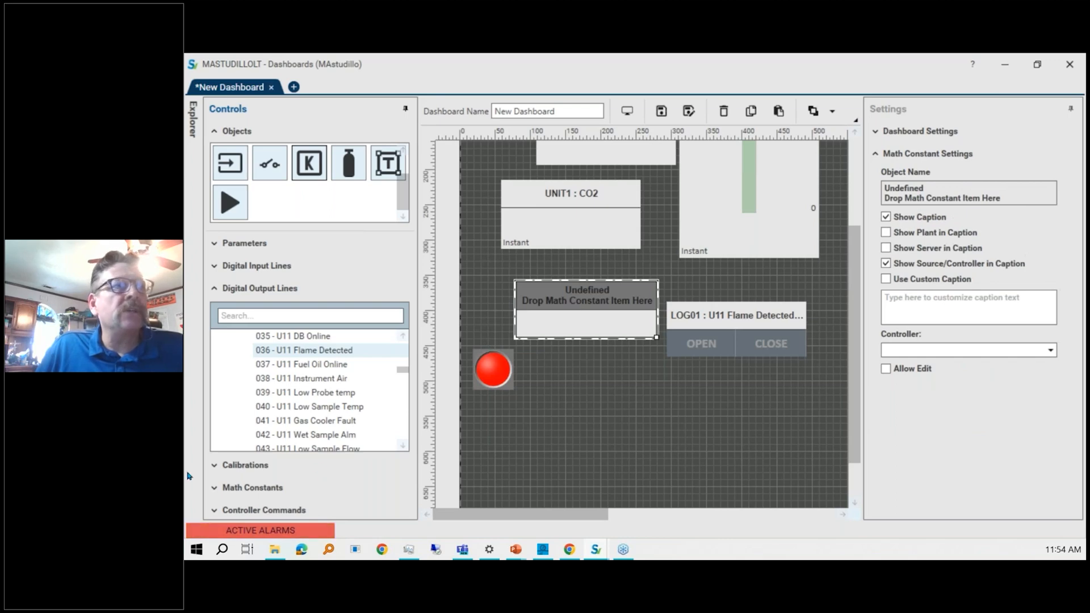
click(215, 489)
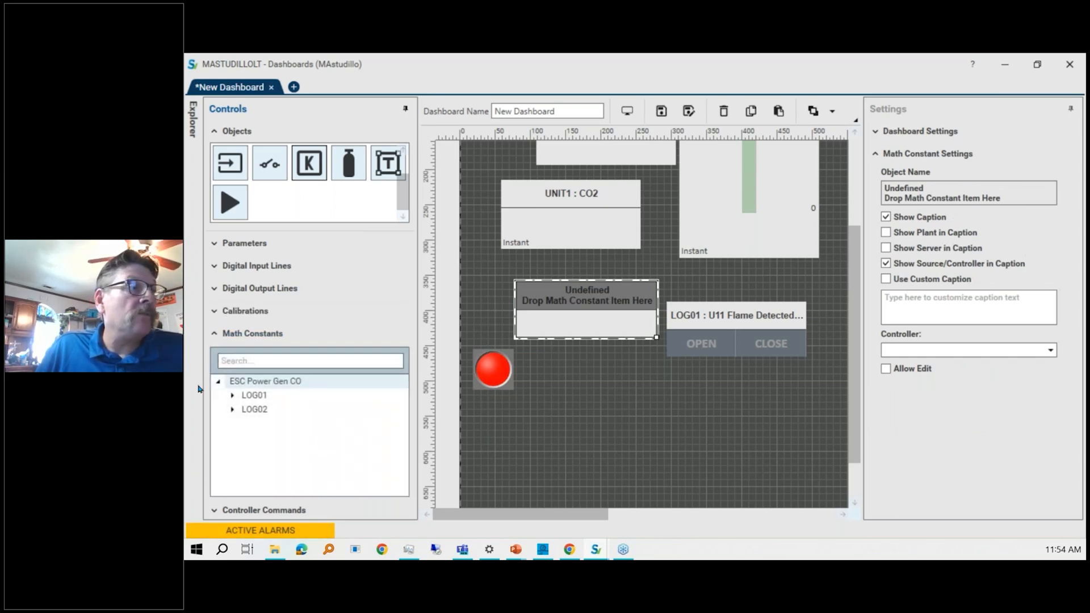
click(241, 397)
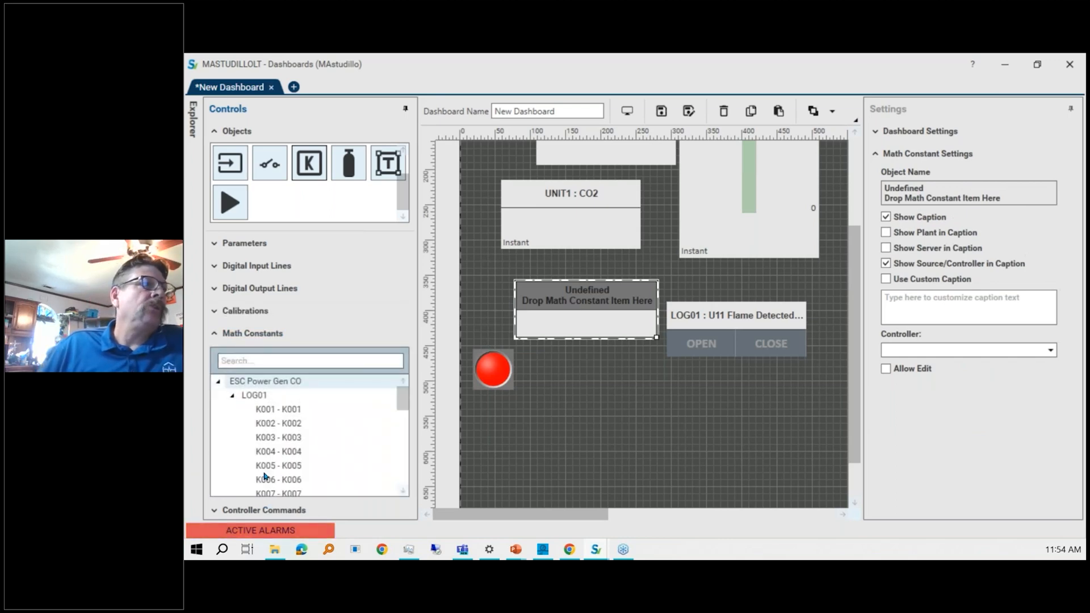
drag(286, 480, 525, 335)
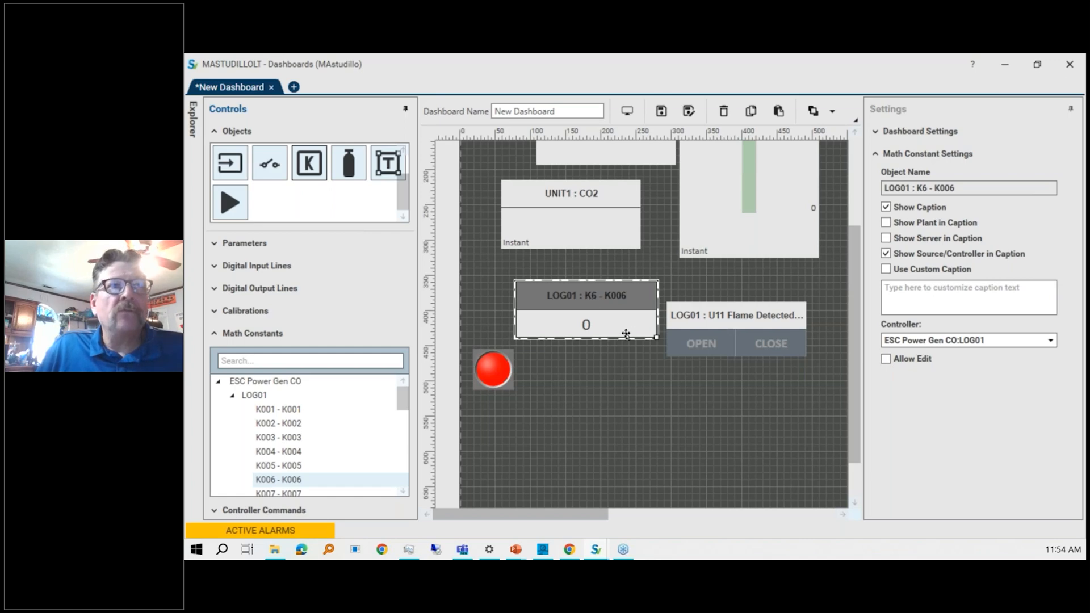
drag(636, 305, 606, 281)
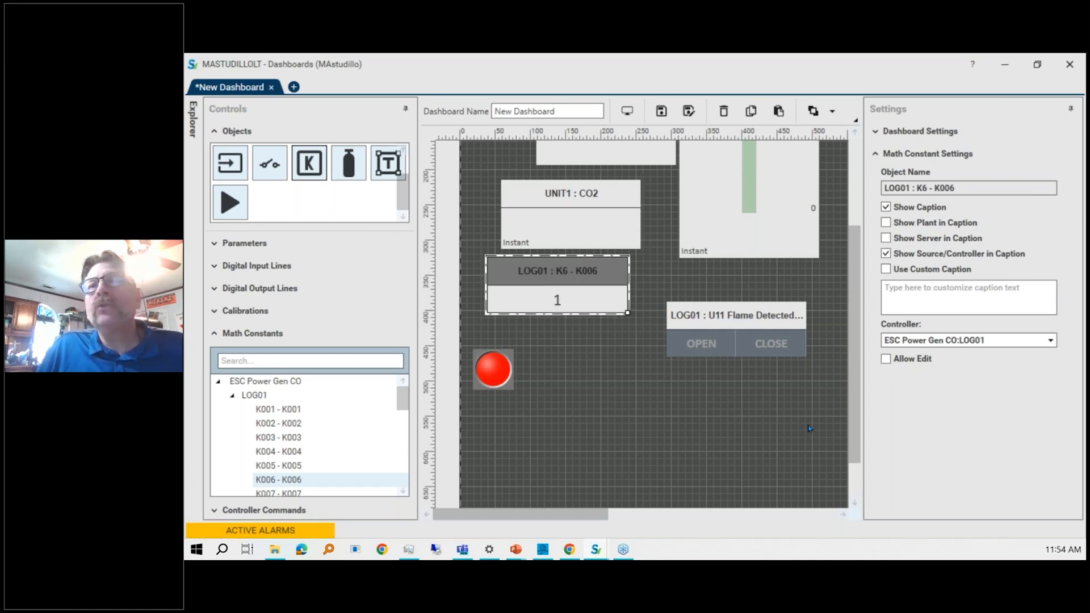
Toggle the math constant's Allow Edit option on and back off.
click(887, 360)
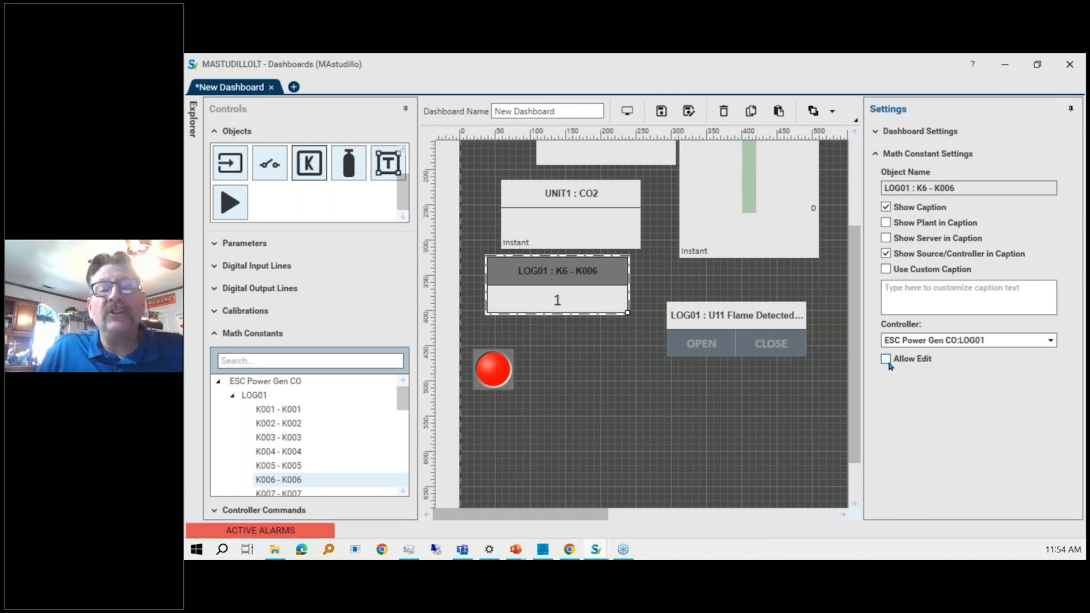
click(887, 360)
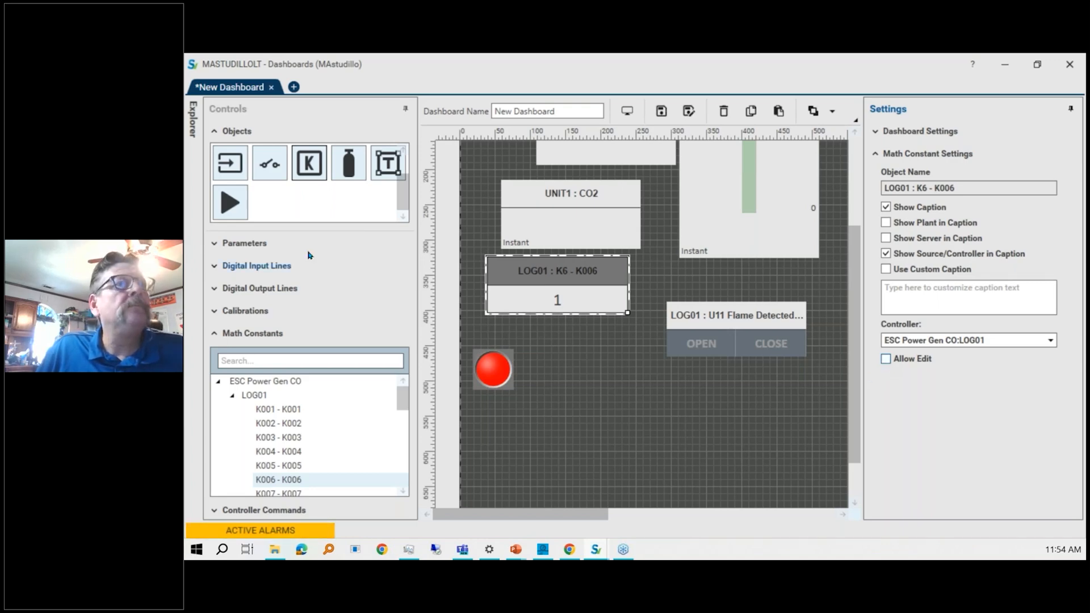
Add a calibration control for LOG01 DAILY_1 below the flame detected output control.
click(349, 168)
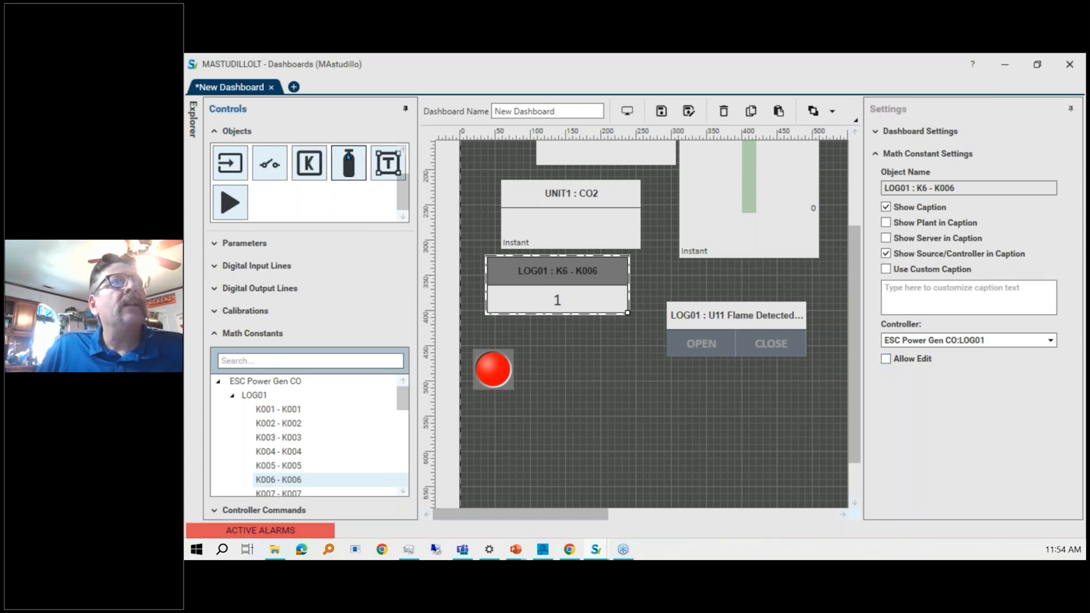
scroll(241, 434, down, 4)
click(247, 313)
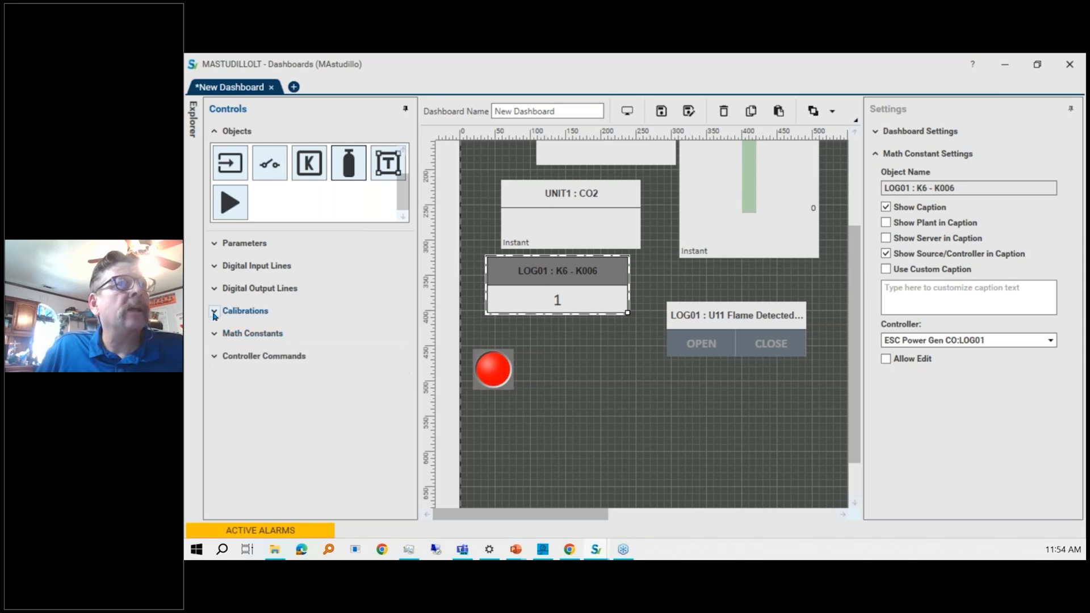
click(232, 373)
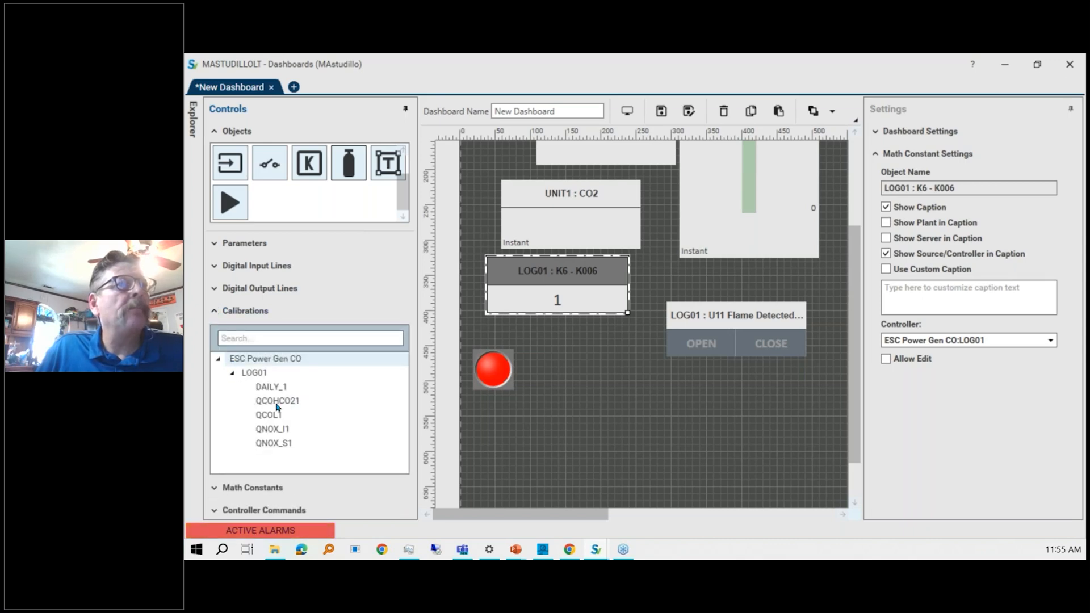
drag(271, 387, 631, 392)
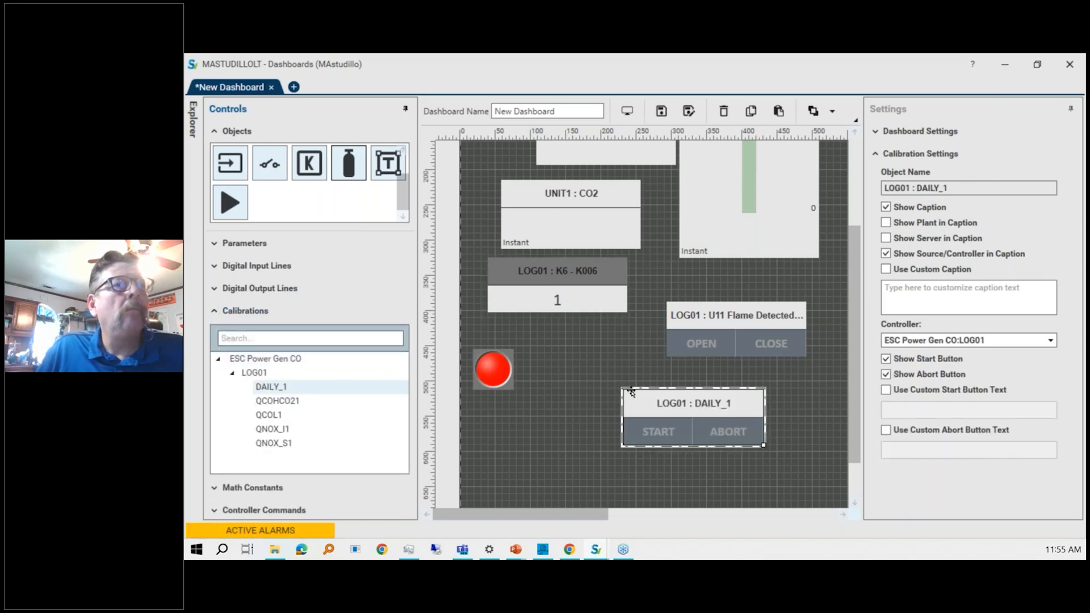
drag(344, 164, 540, 432)
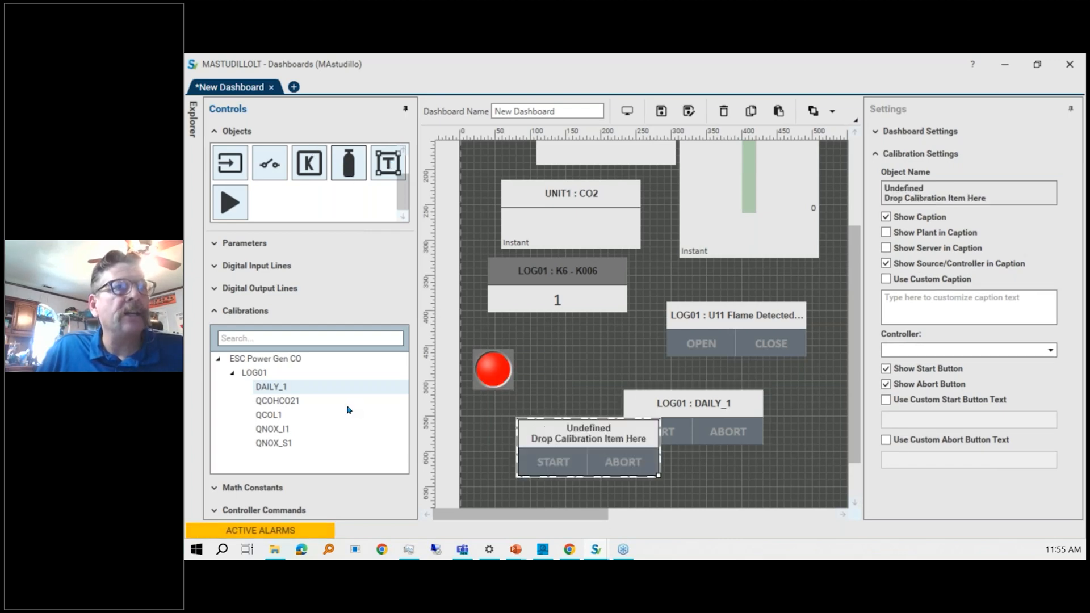
drag(283, 387, 585, 440)
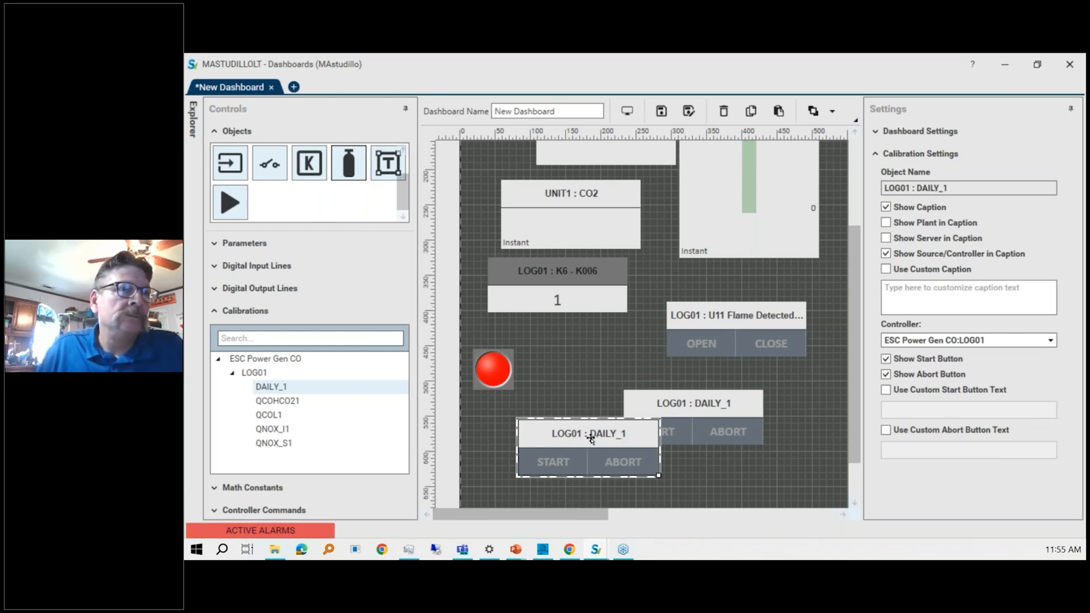
key(Delete)
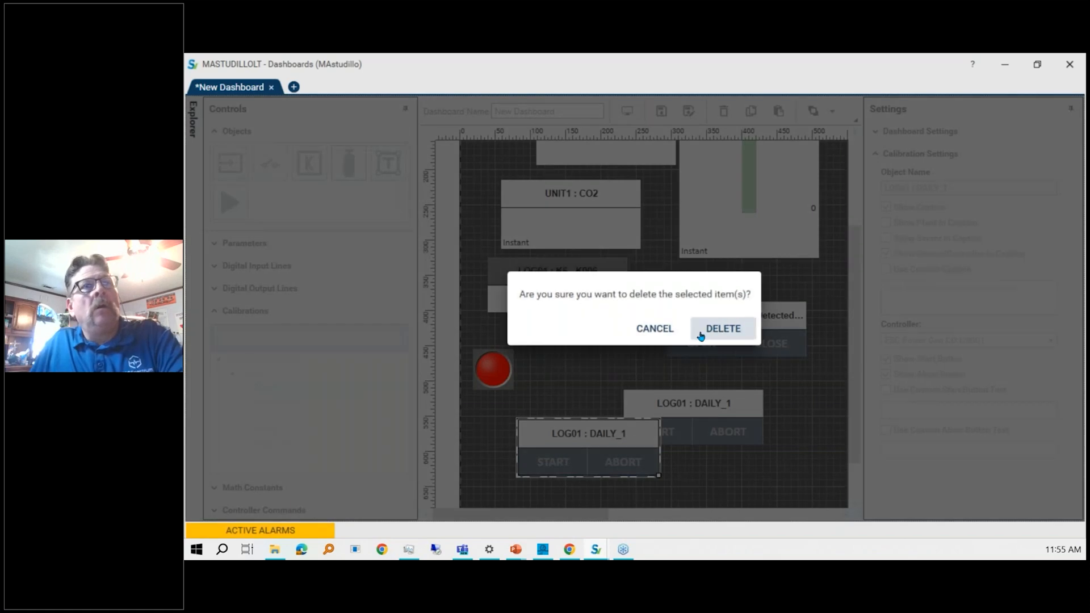
click(711, 328)
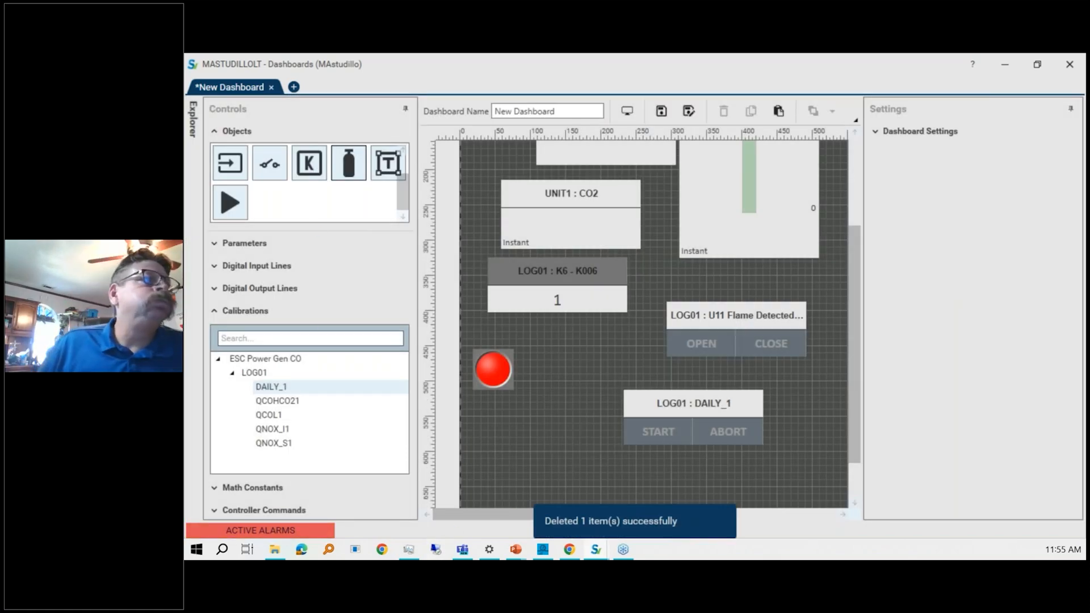
Add a text object below the math constant and format it centred, vertically middle-aligned, bold and italic.
click(389, 169)
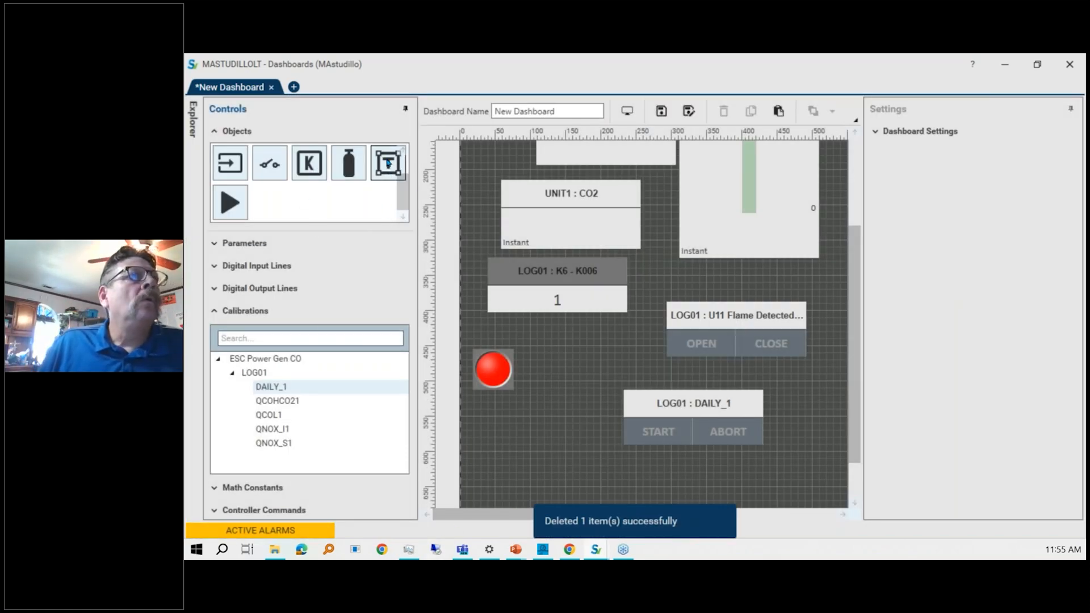
drag(388, 163, 529, 332)
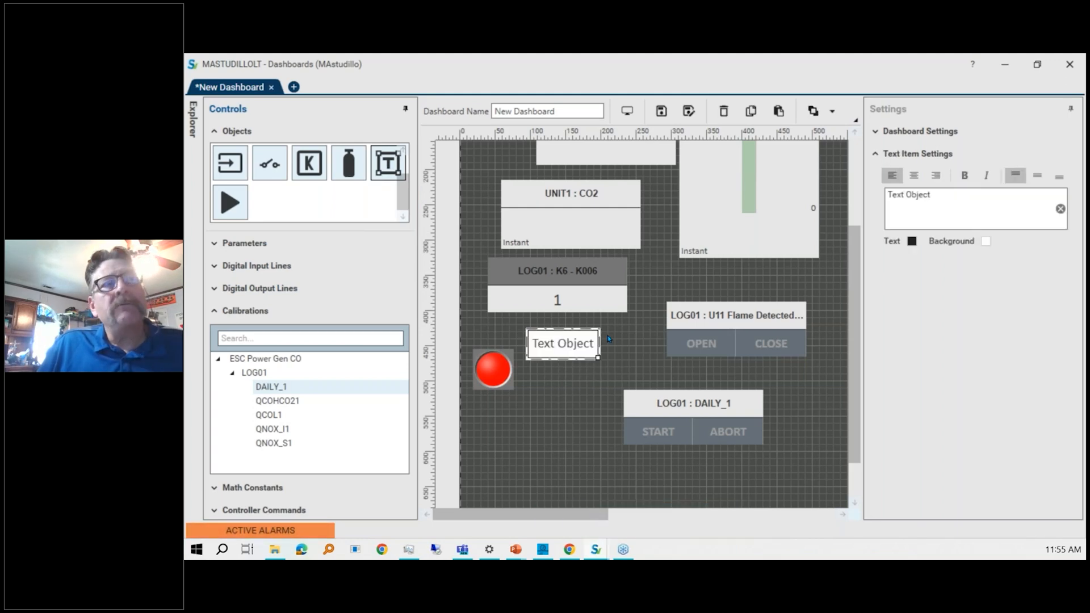
click(914, 179)
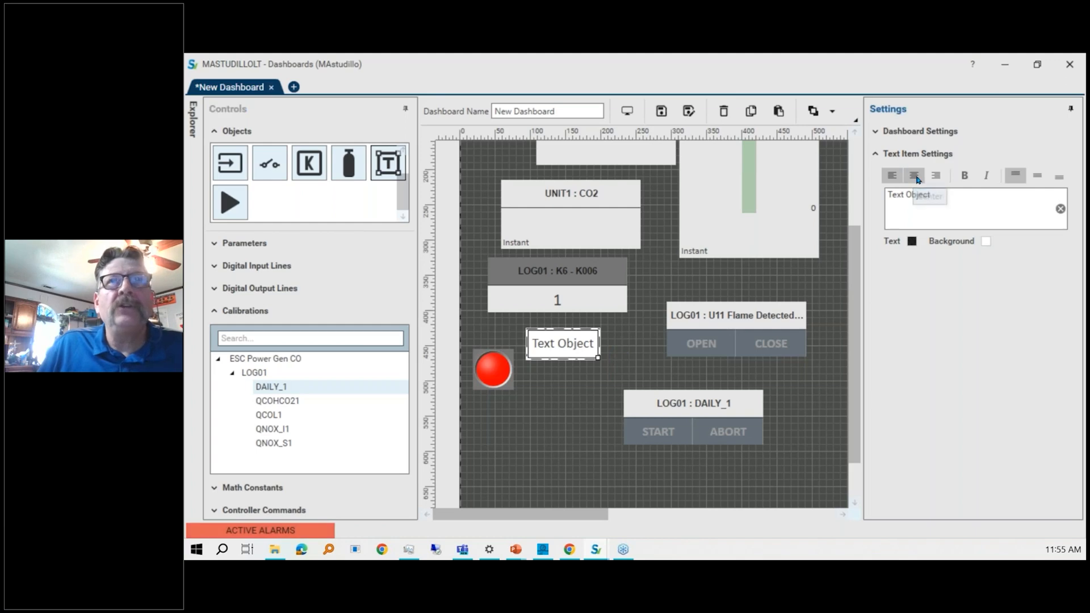
click(964, 176)
click(987, 176)
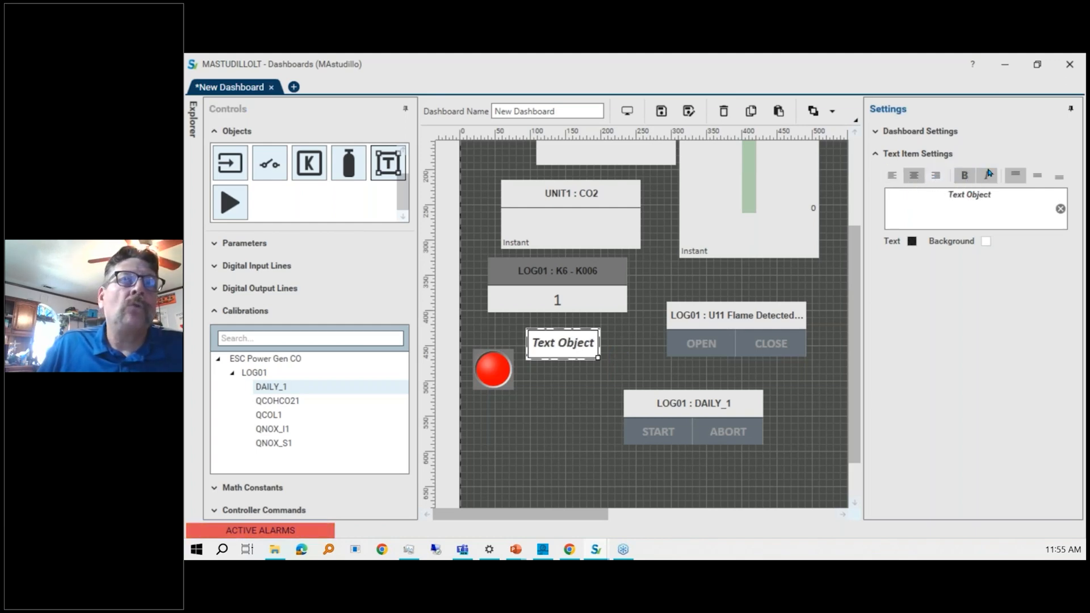
click(1036, 178)
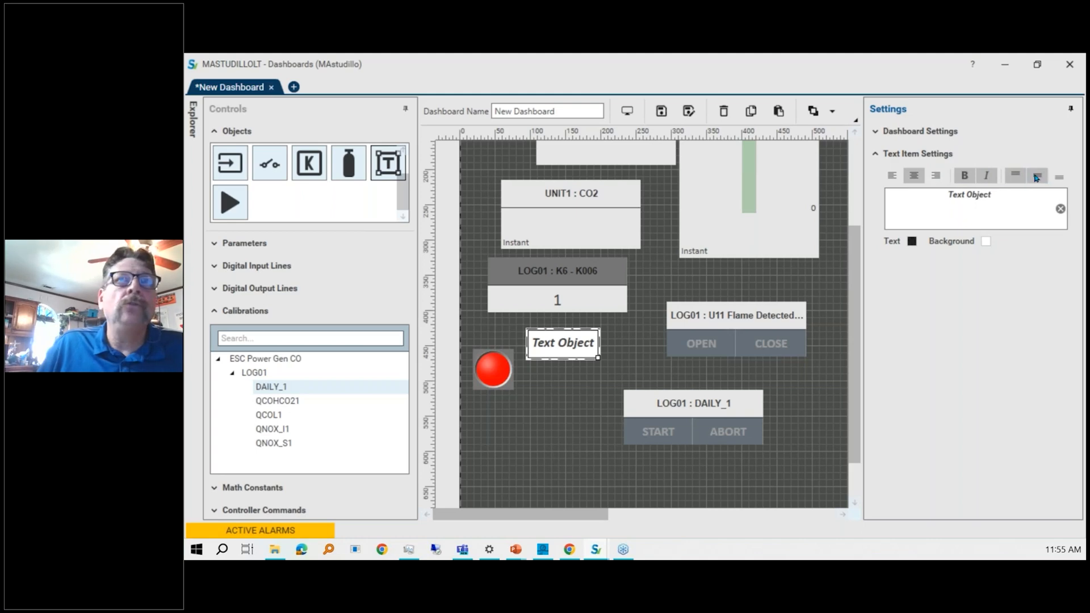
click(1015, 176)
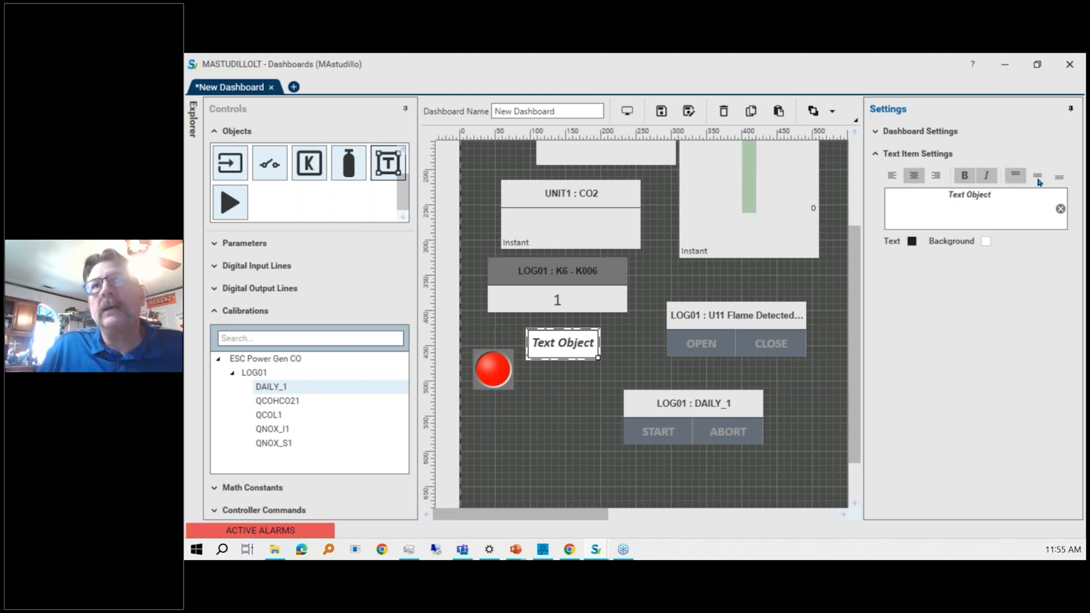
click(1064, 179)
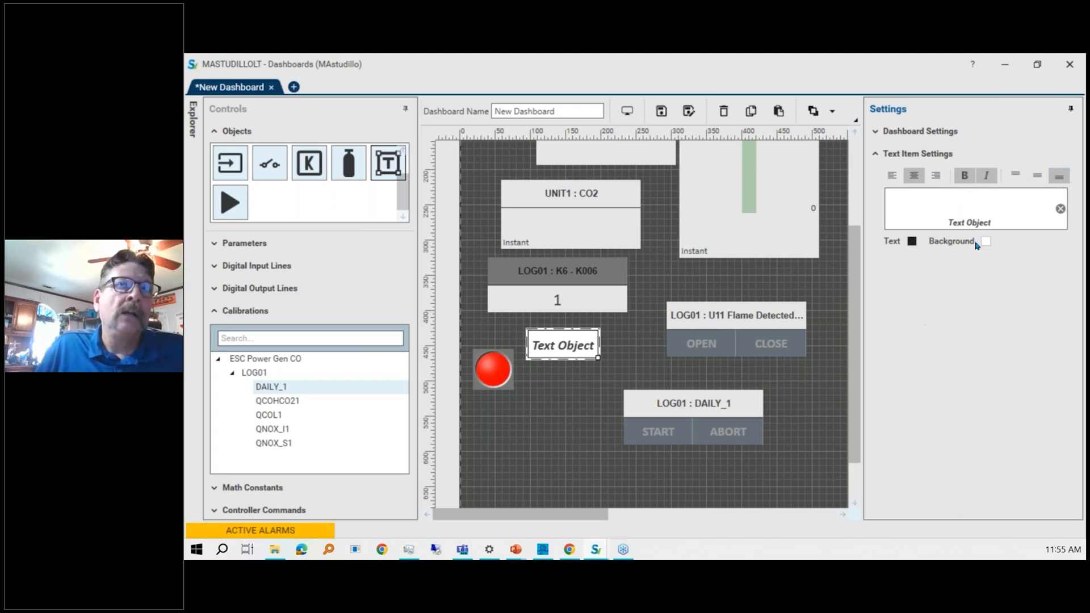
click(1036, 176)
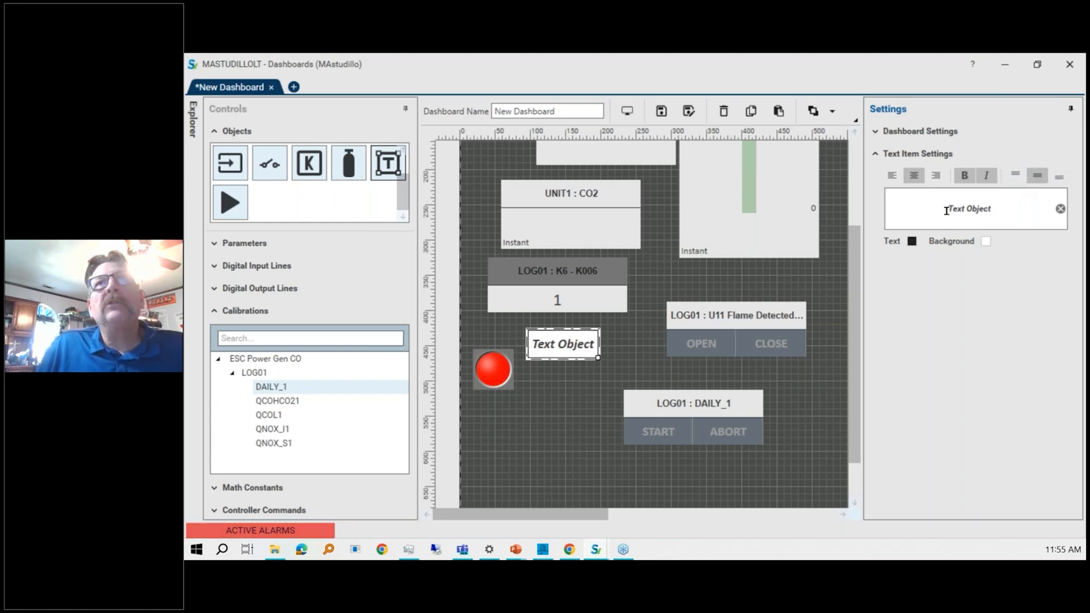
Colour the text object's text yellow and its background dark red, and shrink the object.
drag(945, 209, 991, 210)
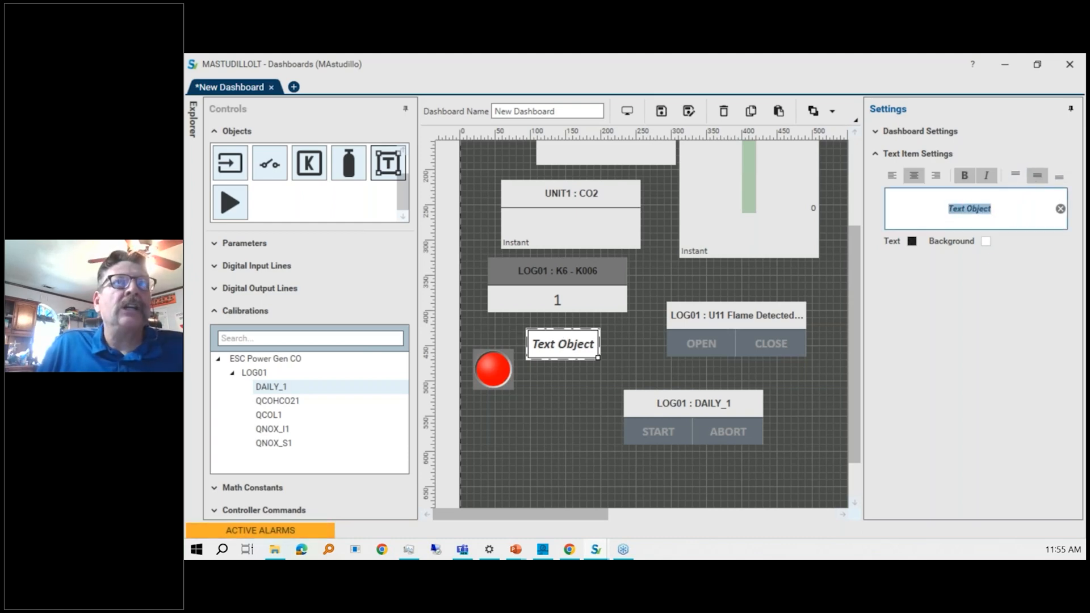
click(914, 244)
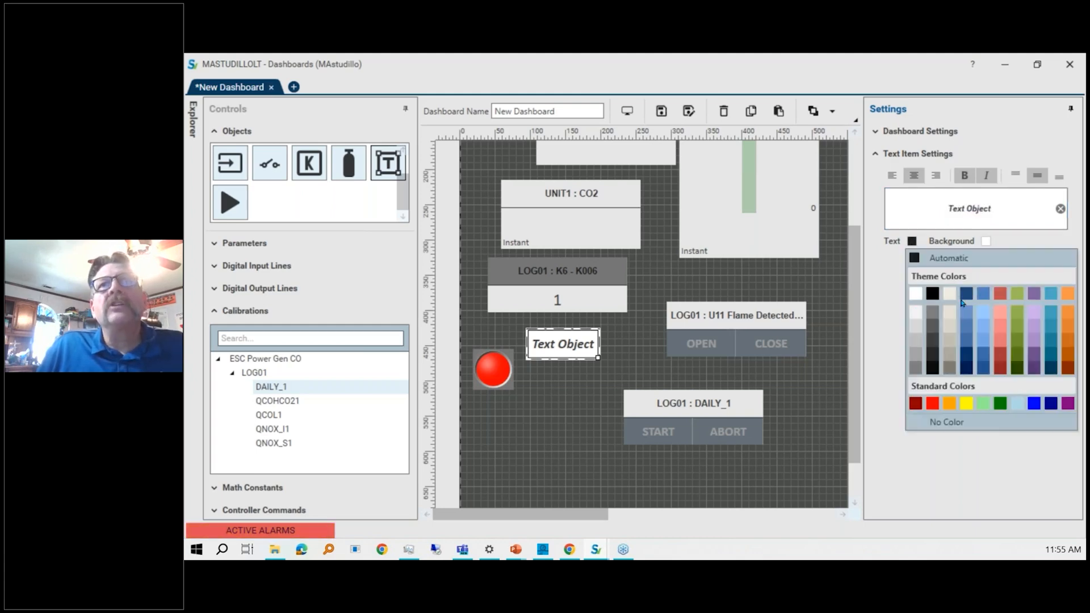
click(965, 404)
click(985, 242)
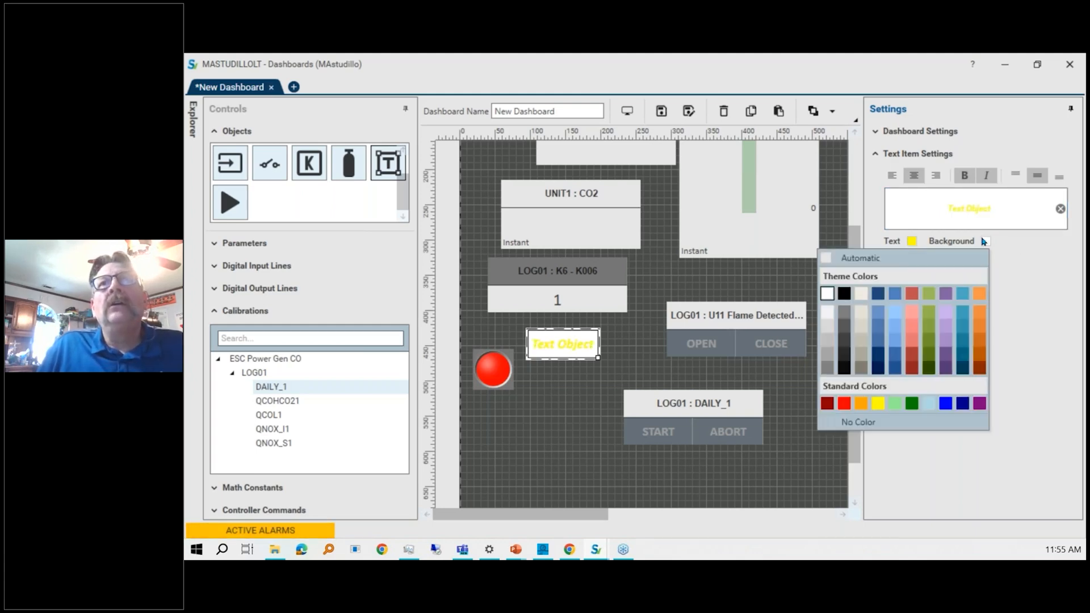
click(826, 404)
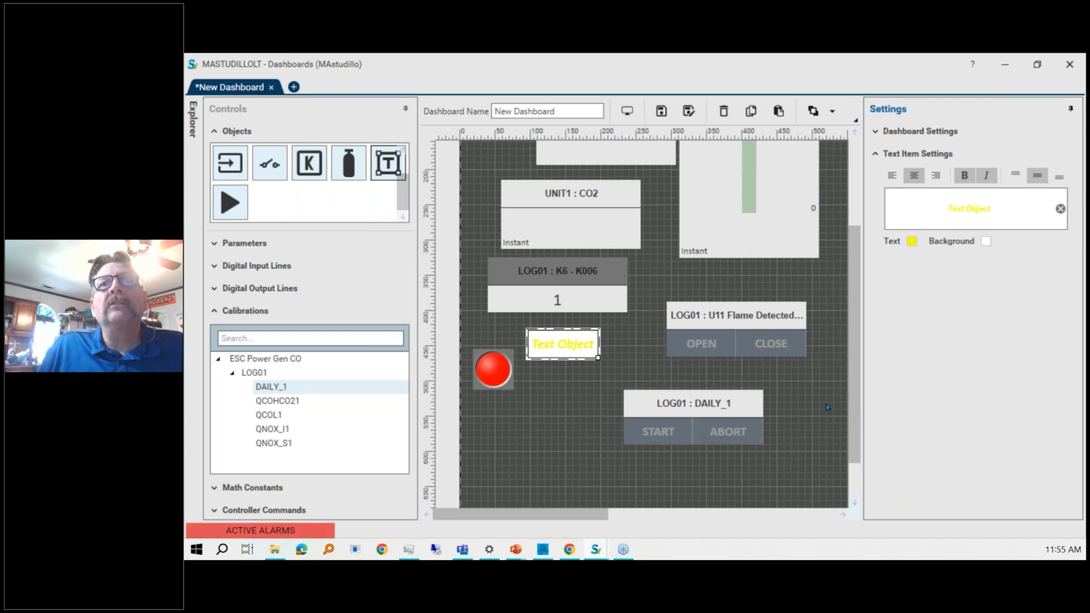
mouse_move(599, 358)
mouse_down()
mouse_move(691, 428)
mouse_move(819, 455)
mouse_move(878, 415)
mouse_move(731, 415)
mouse_move(808, 367)
mouse_move(592, 399)
mouse_move(574, 346)
mouse_move(585, 343)
mouse_up()
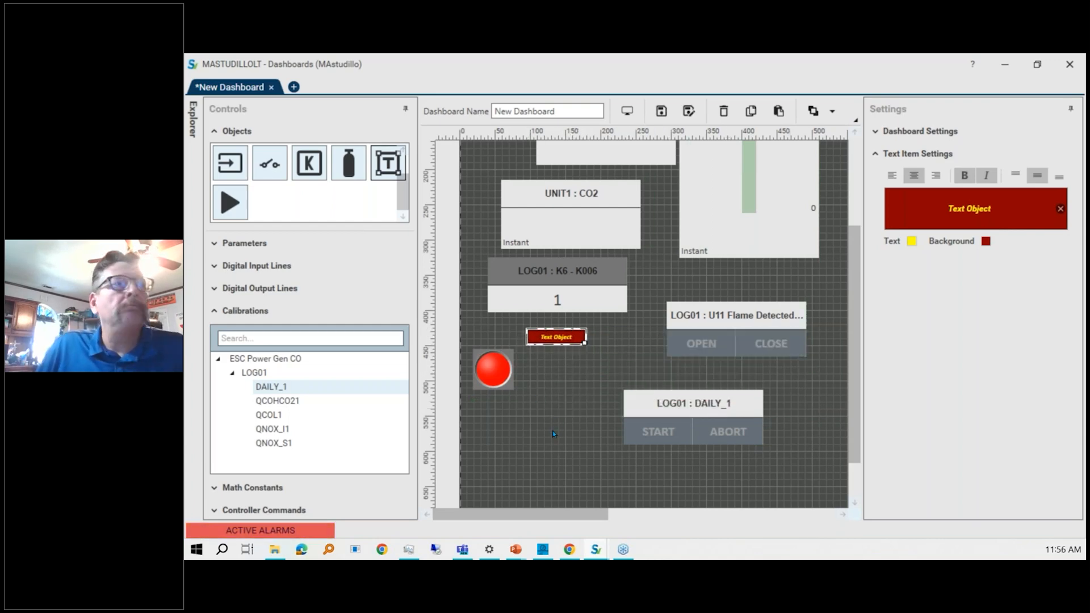
click(538, 398)
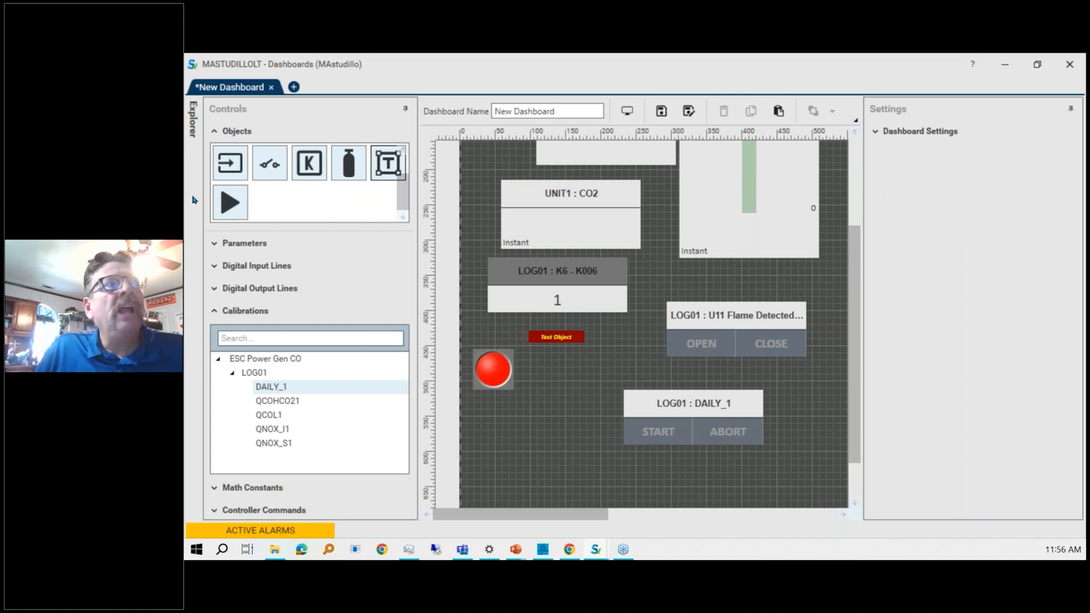
Add a controller command control below the status indicator and try to assign the DAILY_1 calibration to it.
click(239, 199)
drag(239, 199, 514, 439)
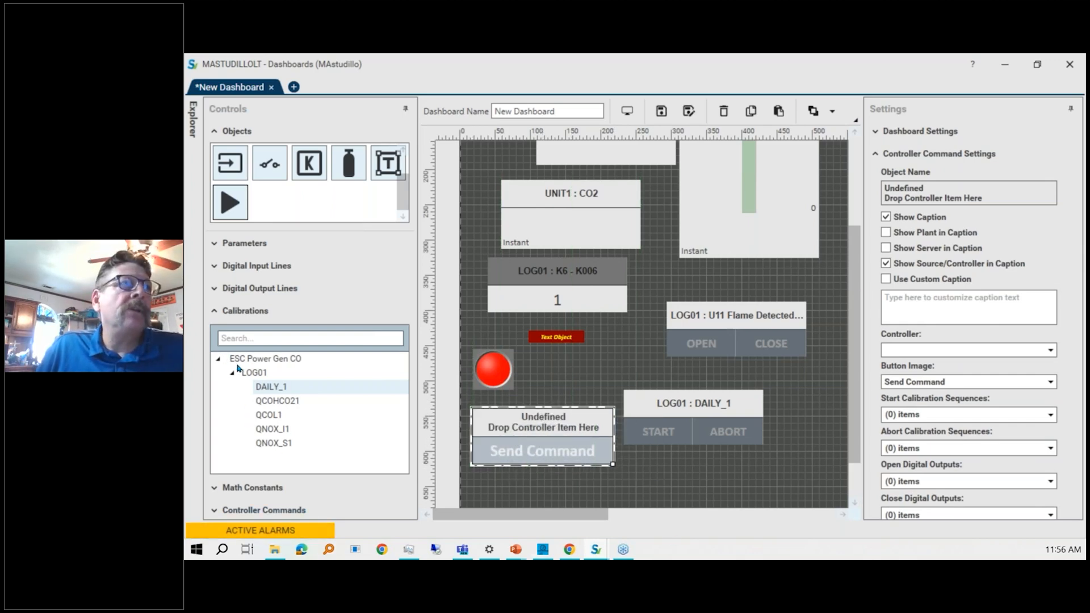
click(236, 314)
click(216, 311)
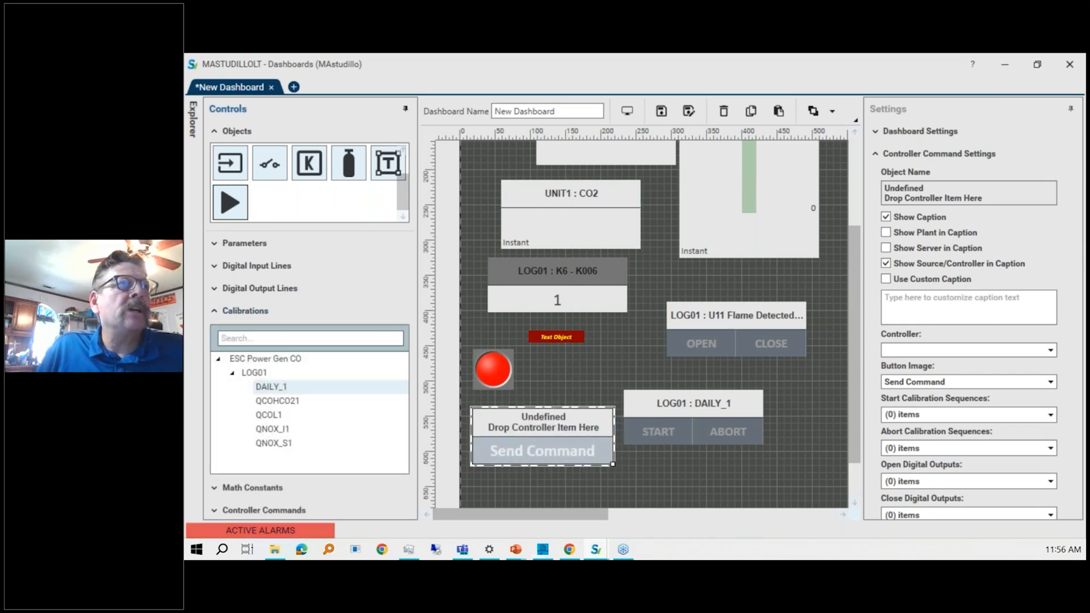
drag(285, 388, 539, 427)
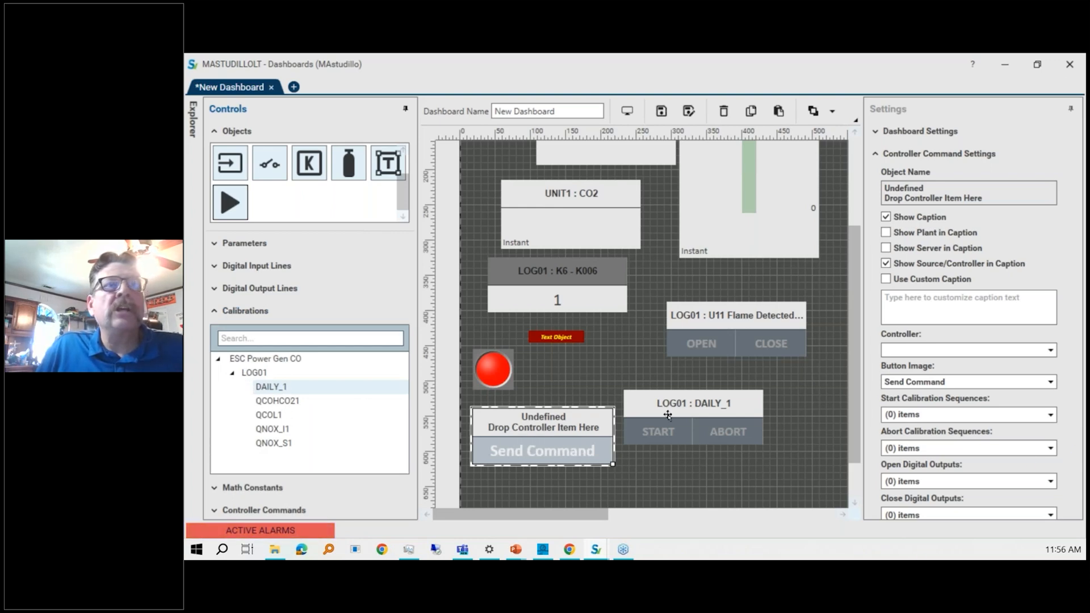
click(1051, 418)
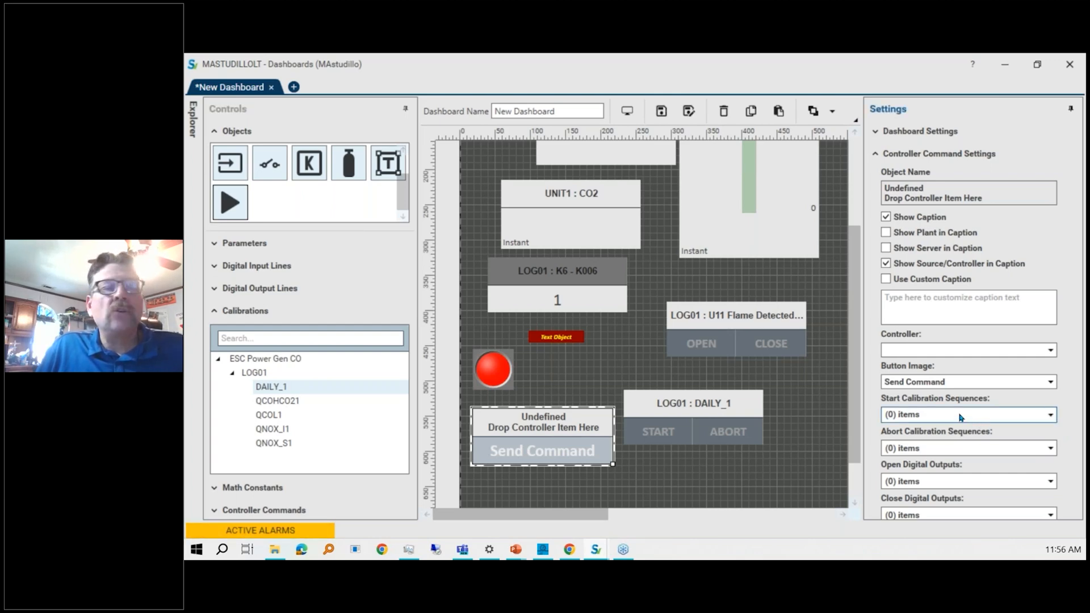
Delete the undefined controller command control from the dashboard.
click(520, 438)
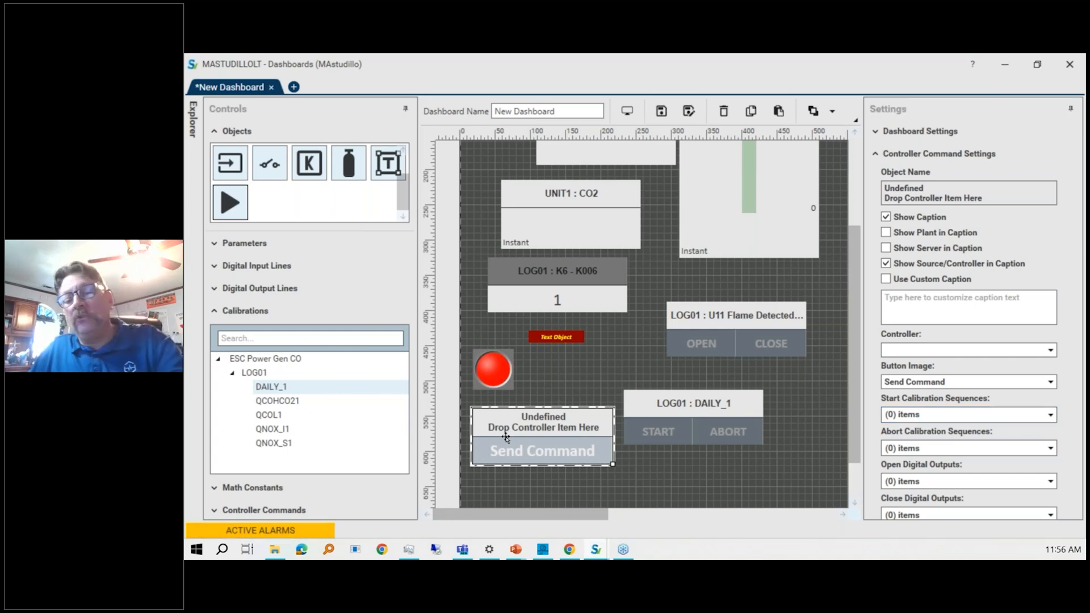
key(Delete)
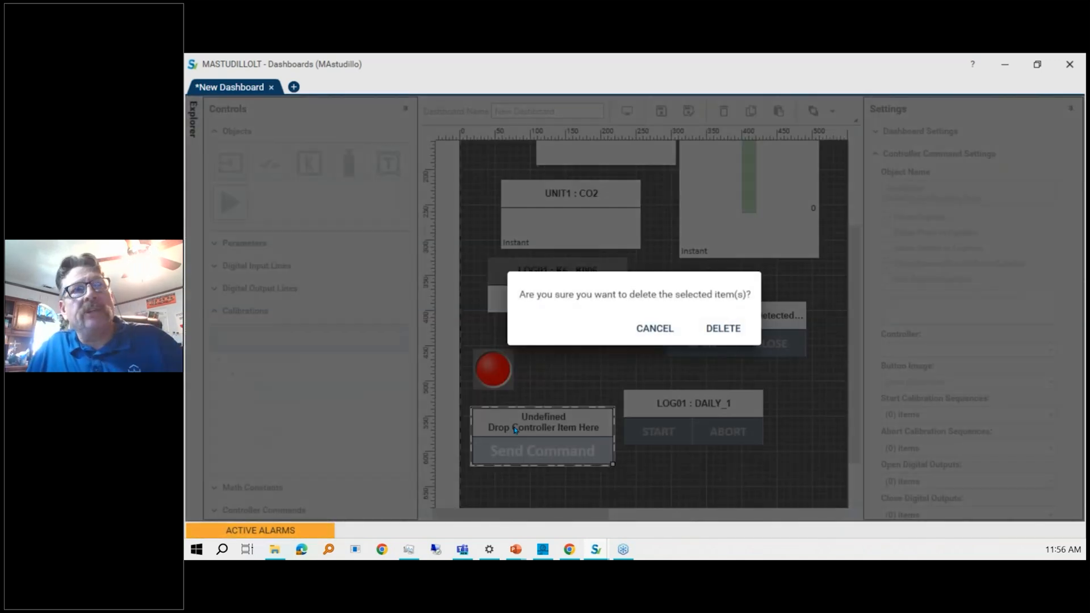
click(740, 329)
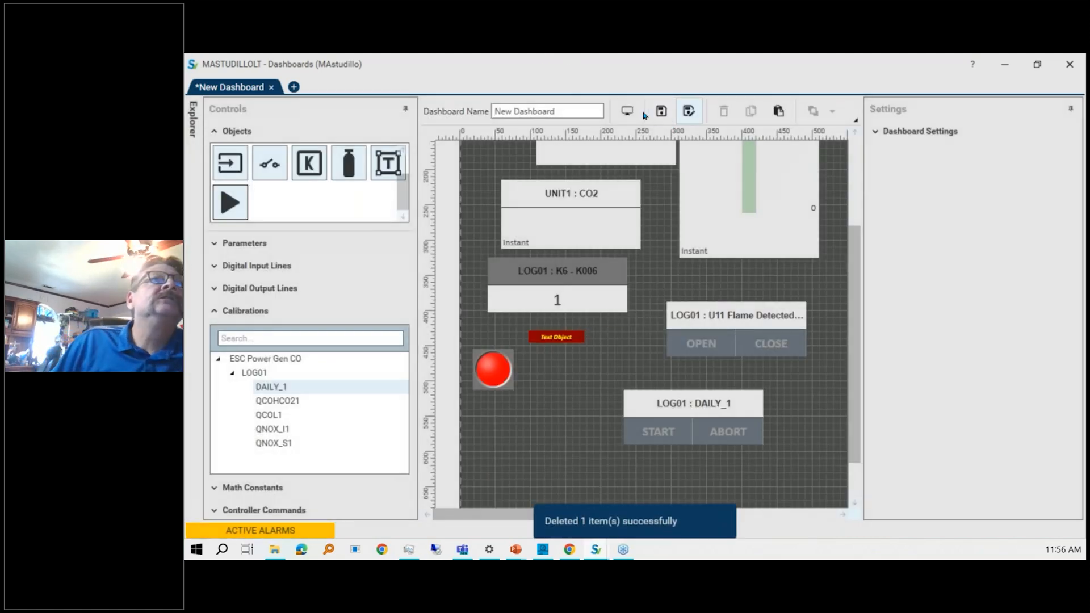
Switch the new dashboard between run preview and edit mode, ending in the run preview.
click(626, 111)
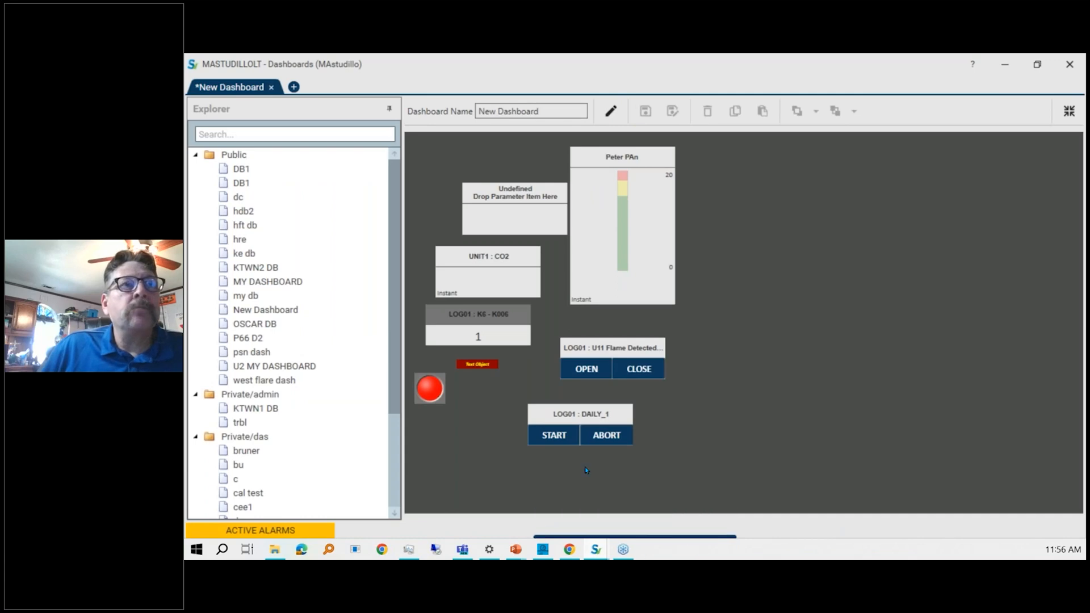
click(614, 112)
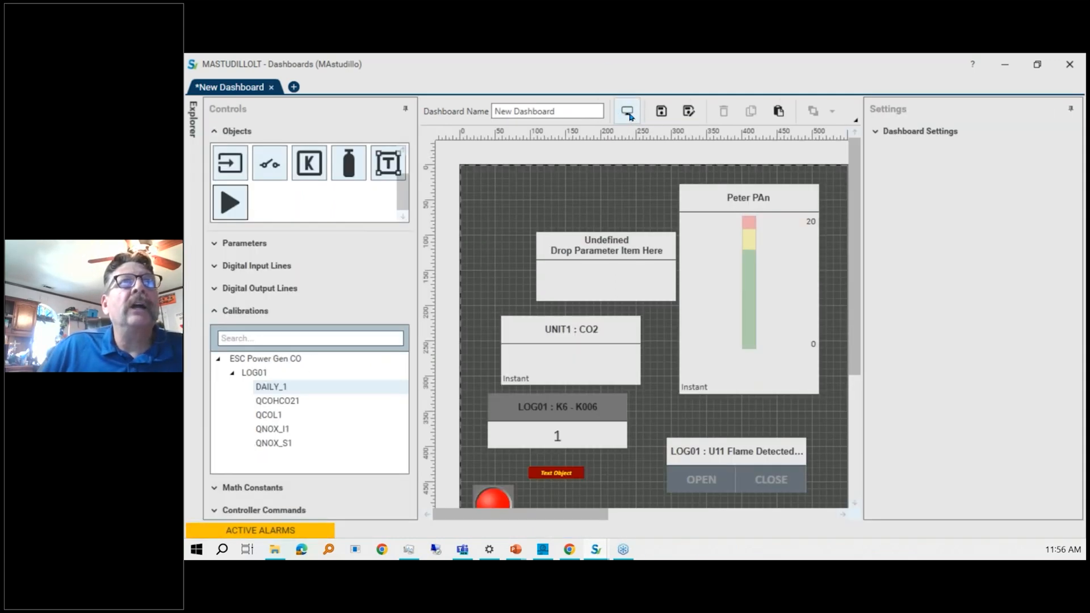
click(628, 112)
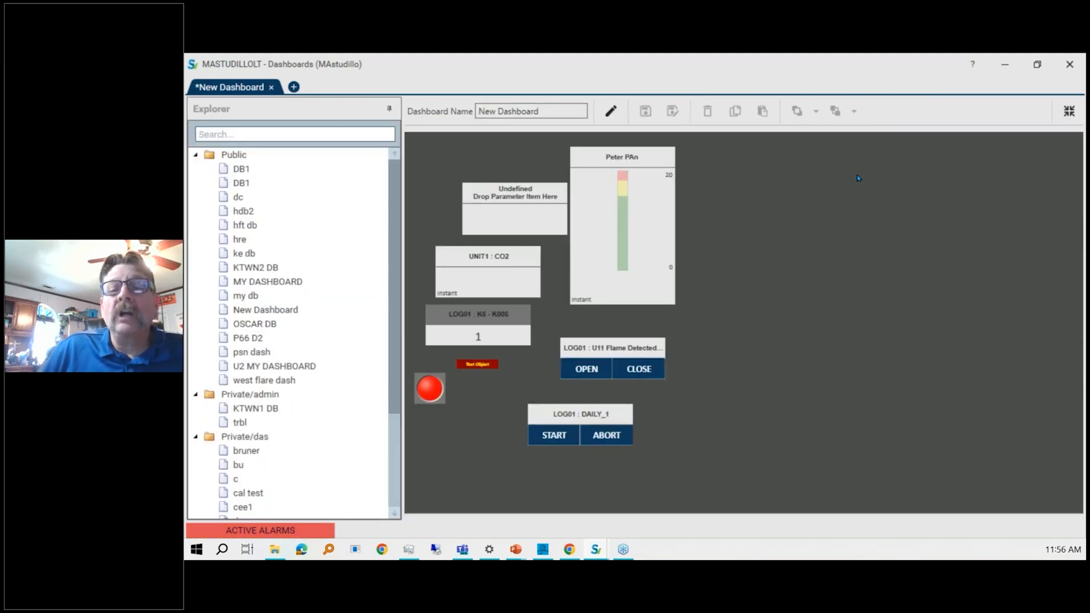
Open the KTWN2 DB dashboard from the explorer without saving changes to the new dashboard.
double_click(232, 270)
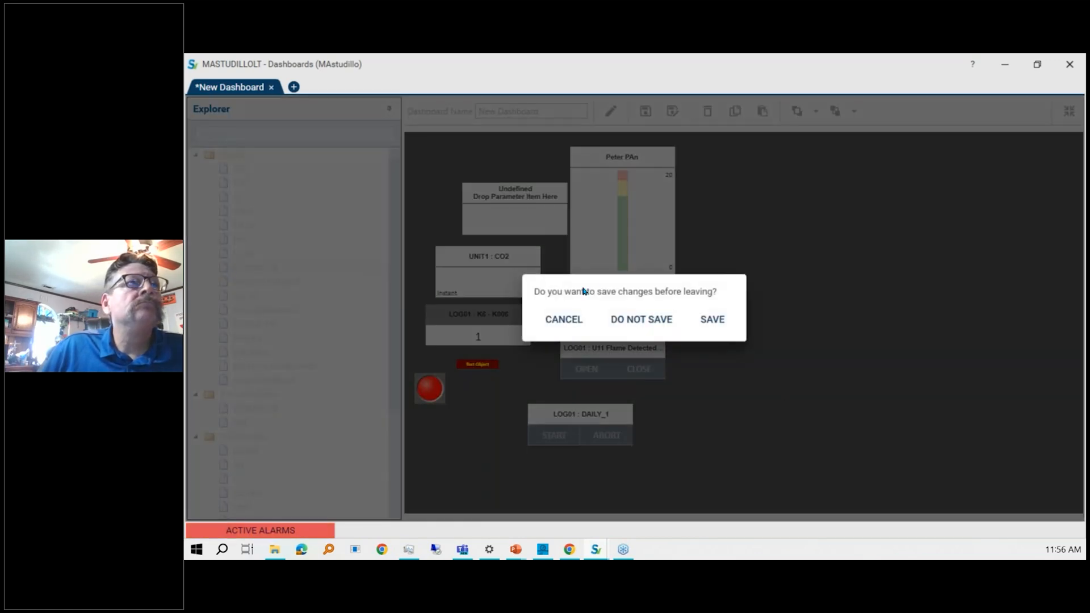
click(630, 319)
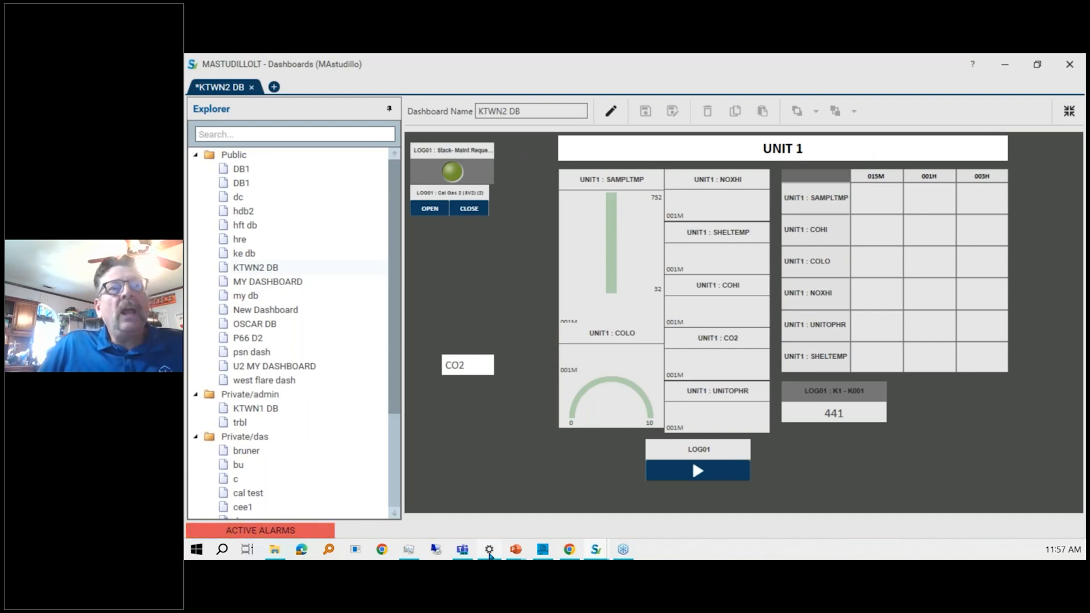
Switch to the StackVision window, open User Accounts configuration, and review several users' account settings.
mouse_move(599, 555)
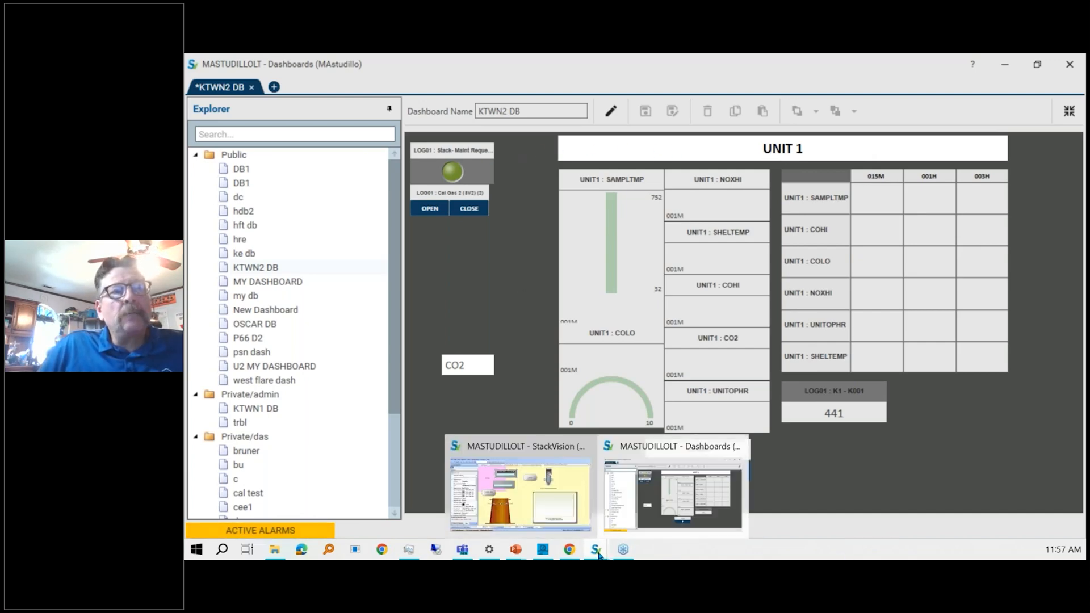
click(522, 483)
click(340, 79)
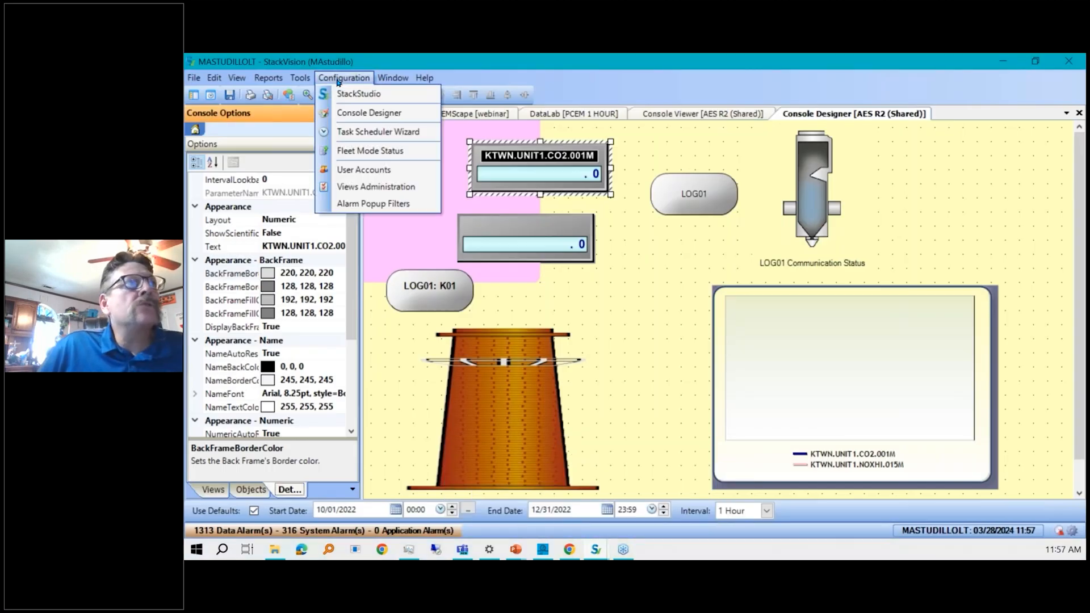
click(371, 174)
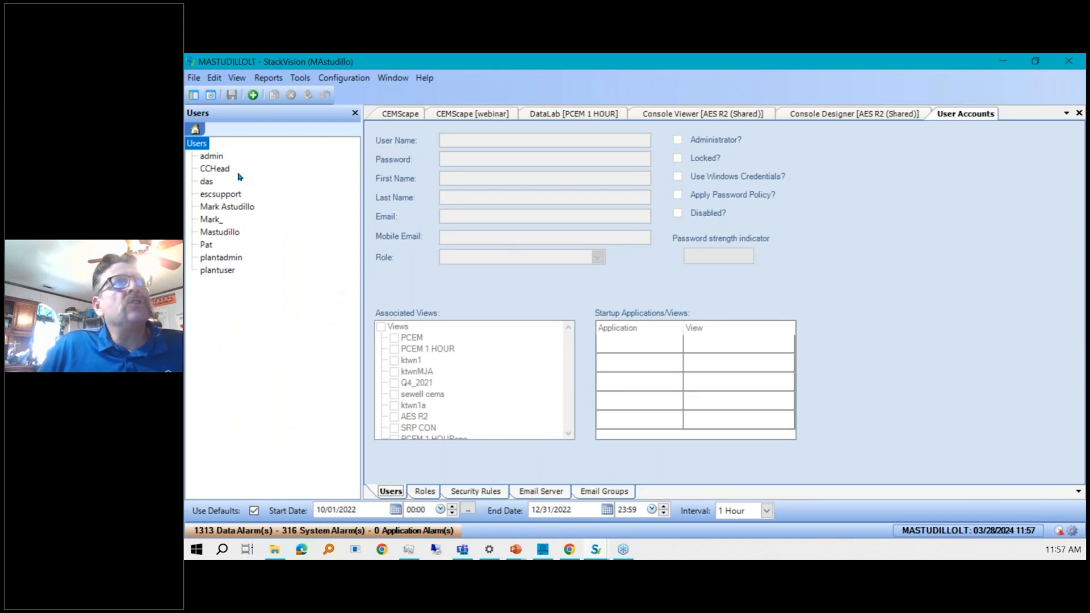
click(207, 182)
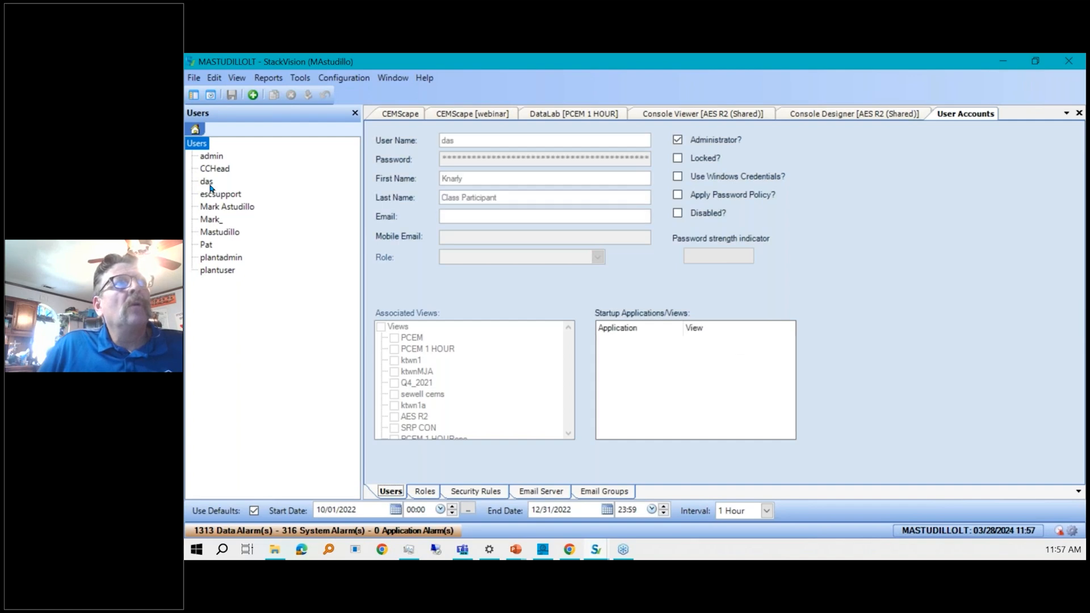
click(217, 169)
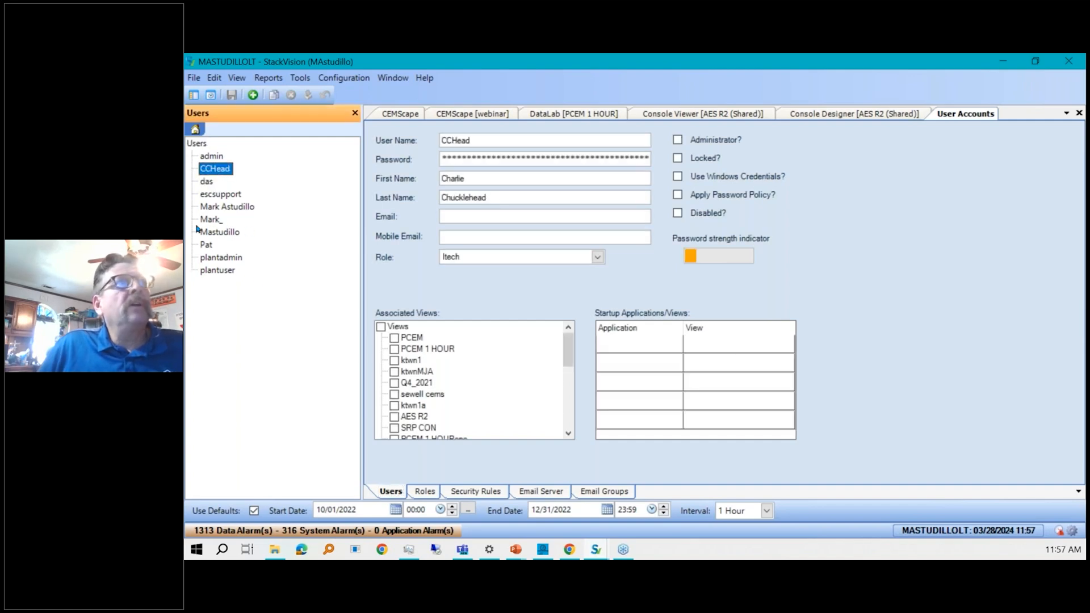
click(206, 246)
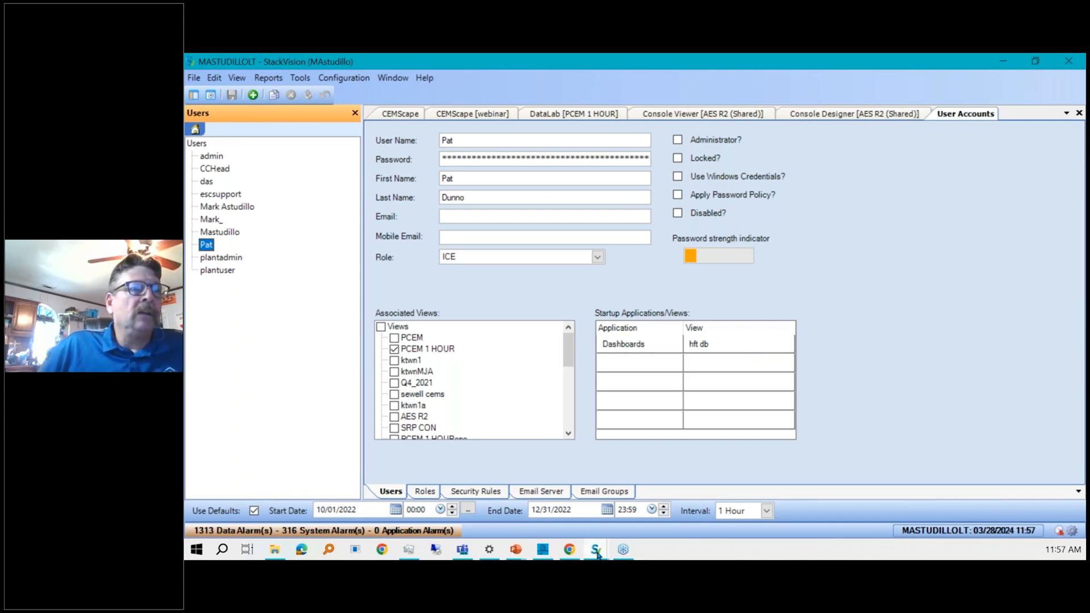
Return to the Dashboards window and open the hft db dashboard, answering the save prompt.
mouse_move(597, 553)
click(670, 494)
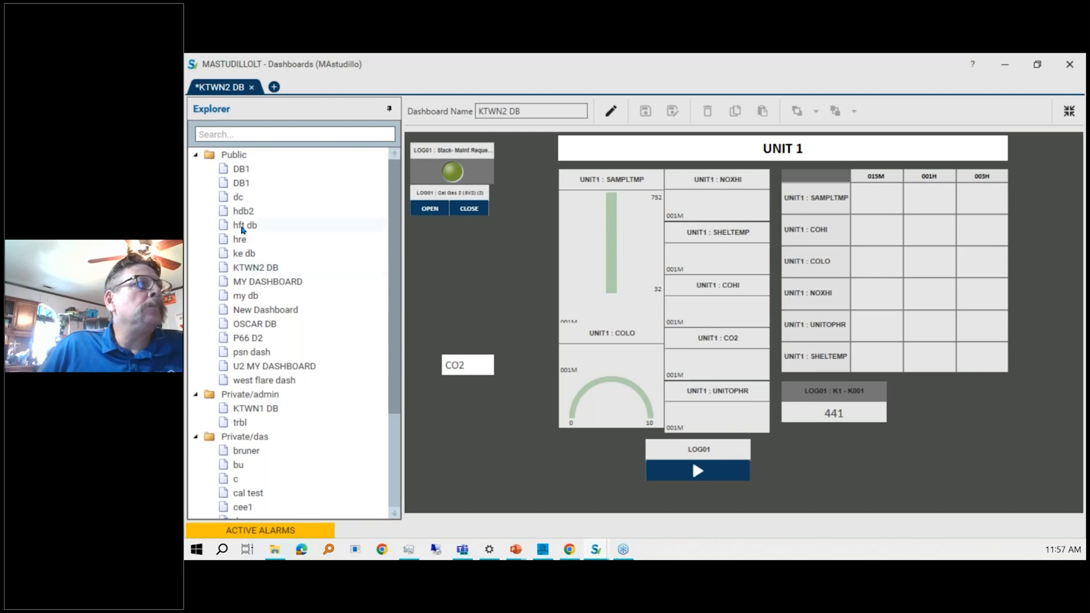
click(243, 226)
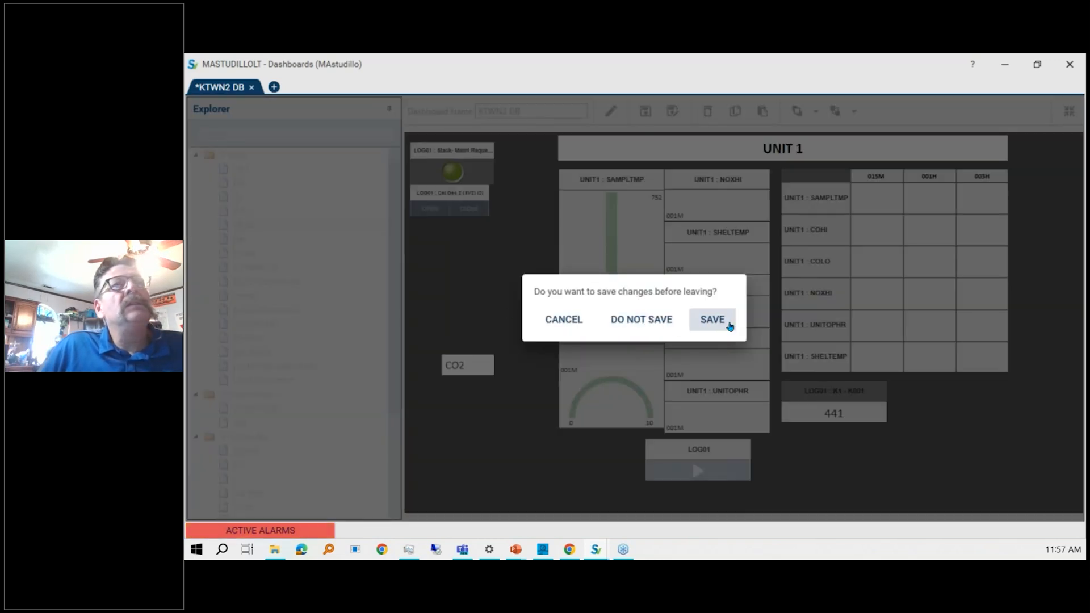
click(623, 319)
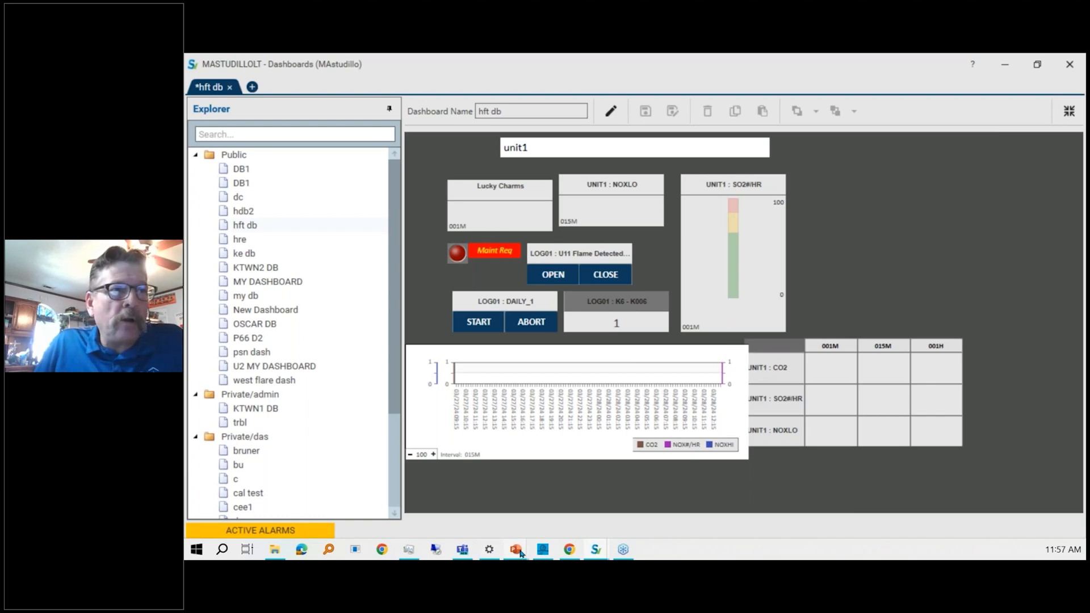
Switch to the PowerPoint slide show with the dashboards summary slide.
mouse_move(520, 552)
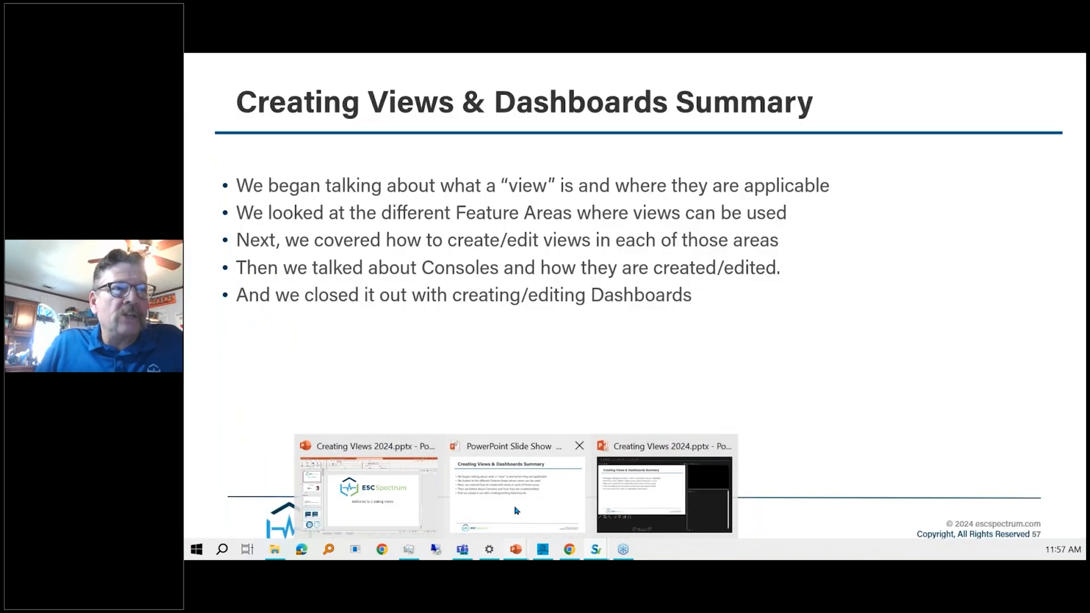
click(515, 510)
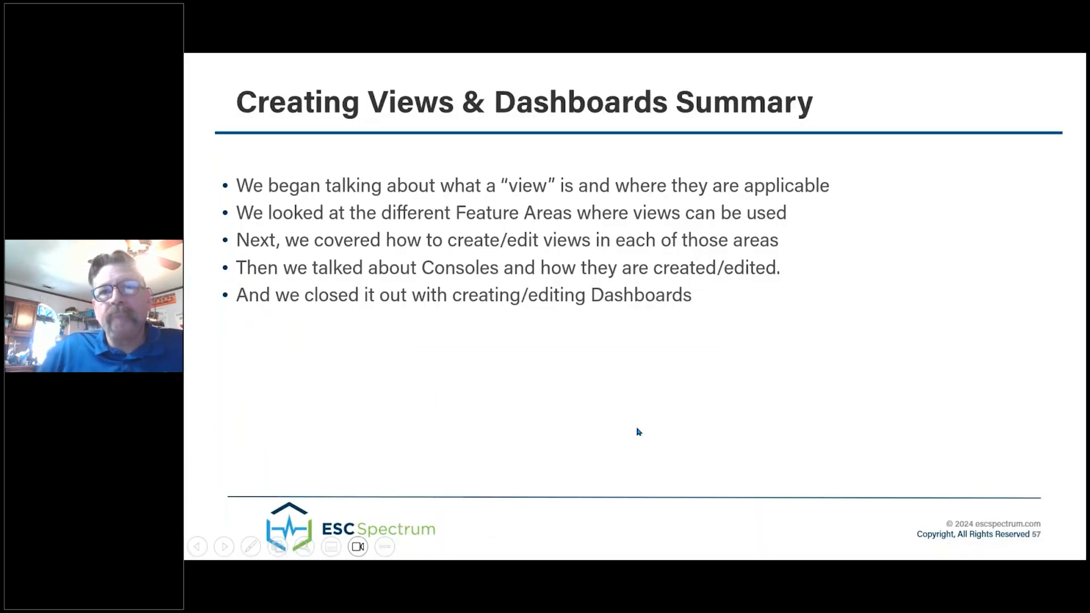